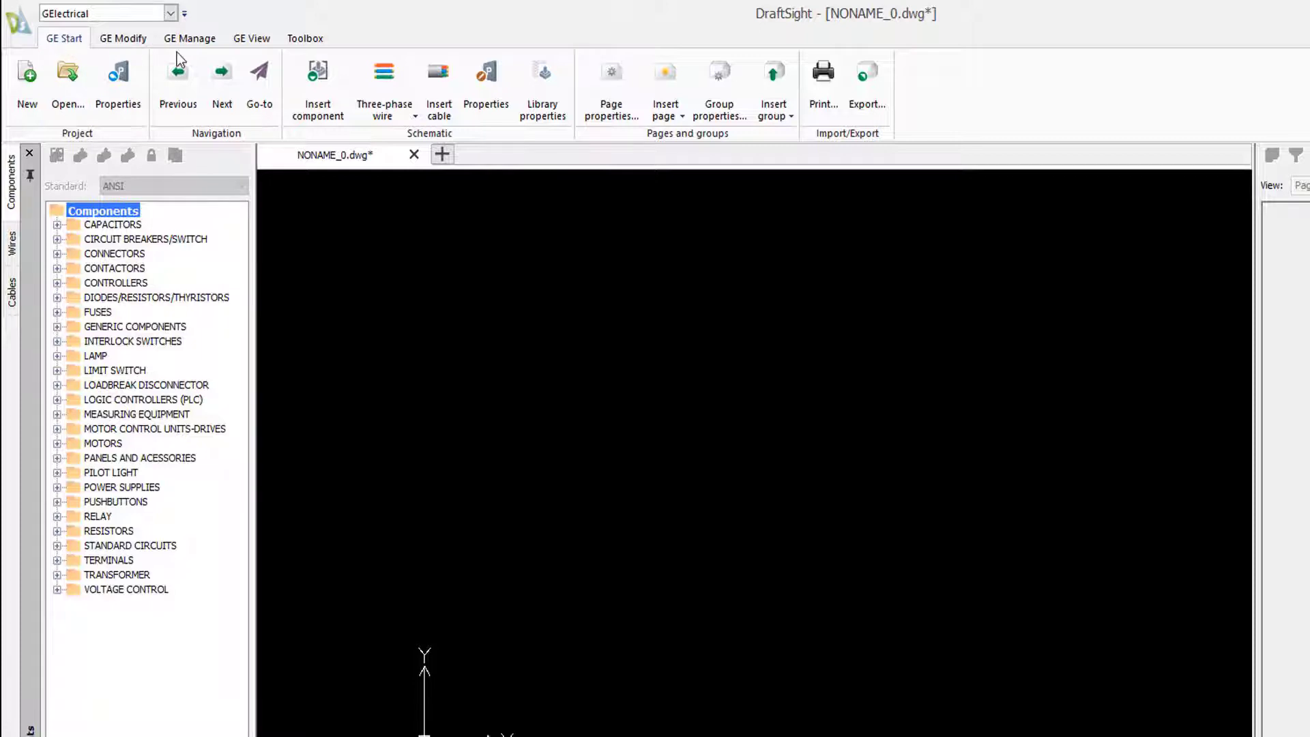
Look over the G-Electrical ribbon tabs and keep the GElectrical workspace
click(144, 39)
click(203, 41)
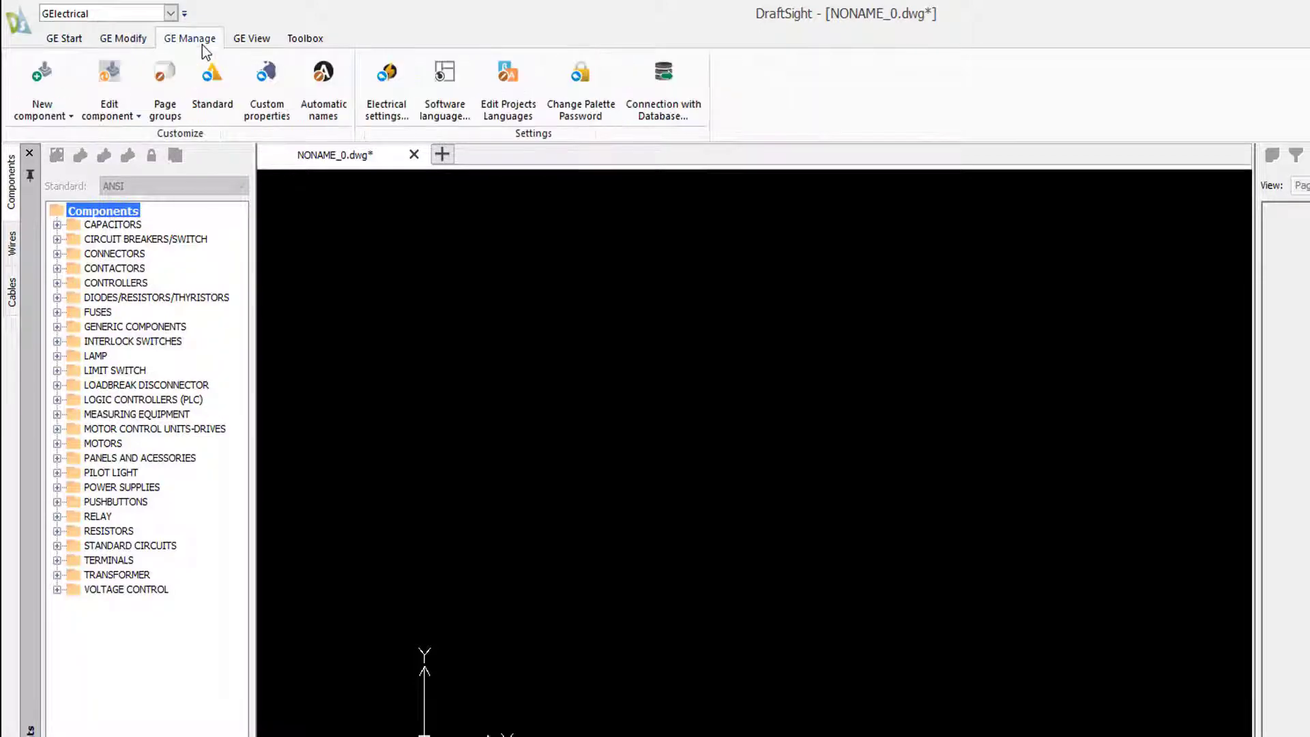
click(254, 40)
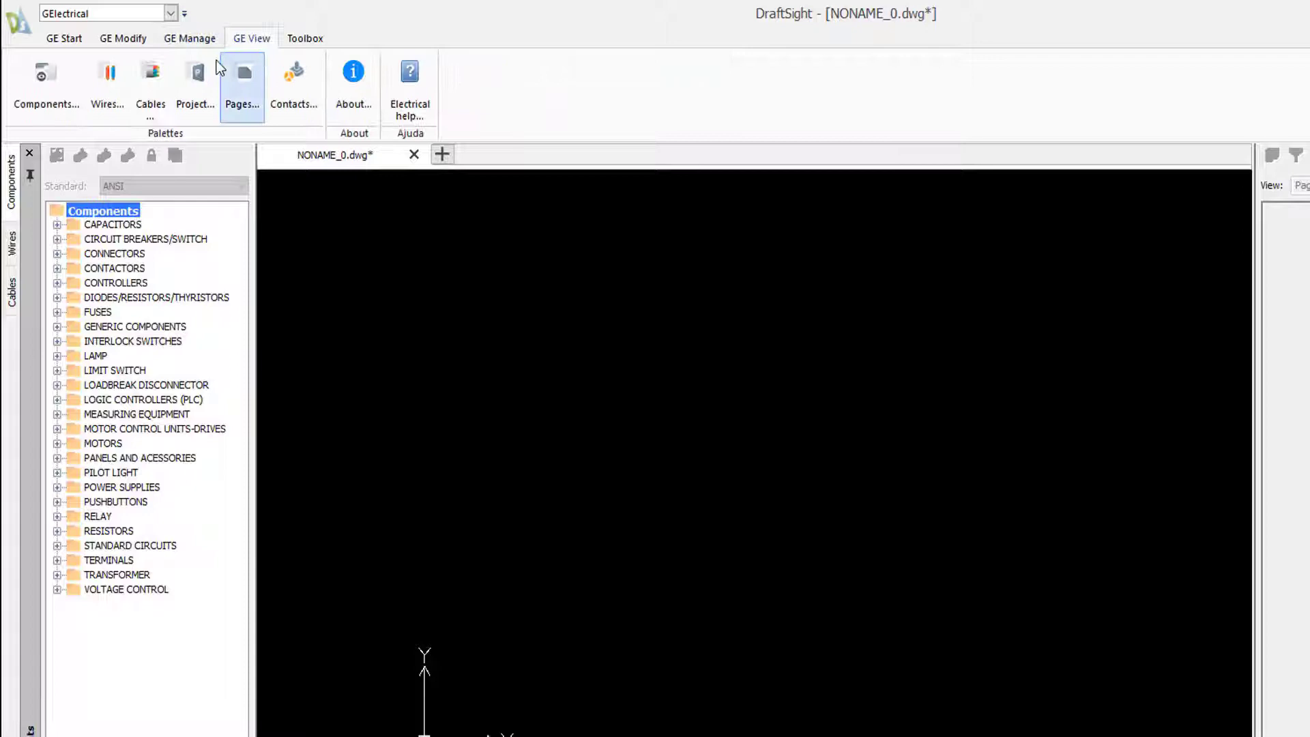
click(63, 39)
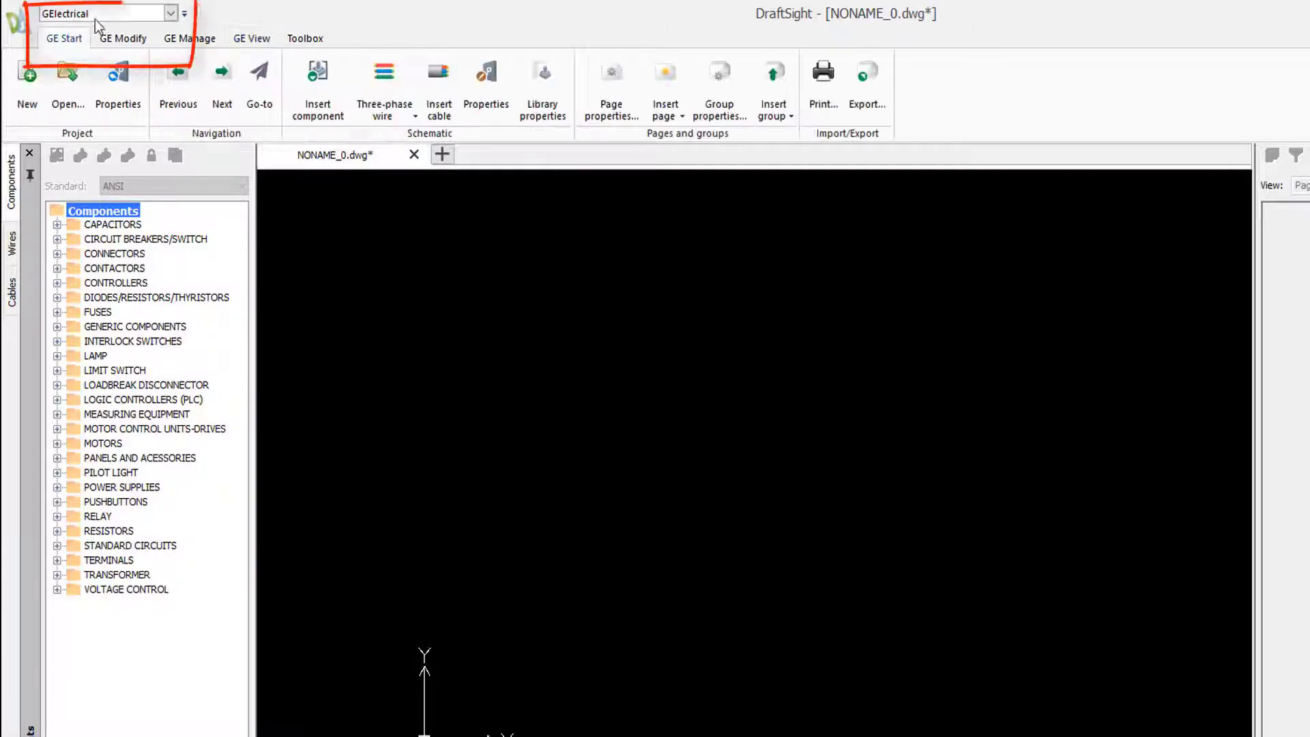
click(152, 15)
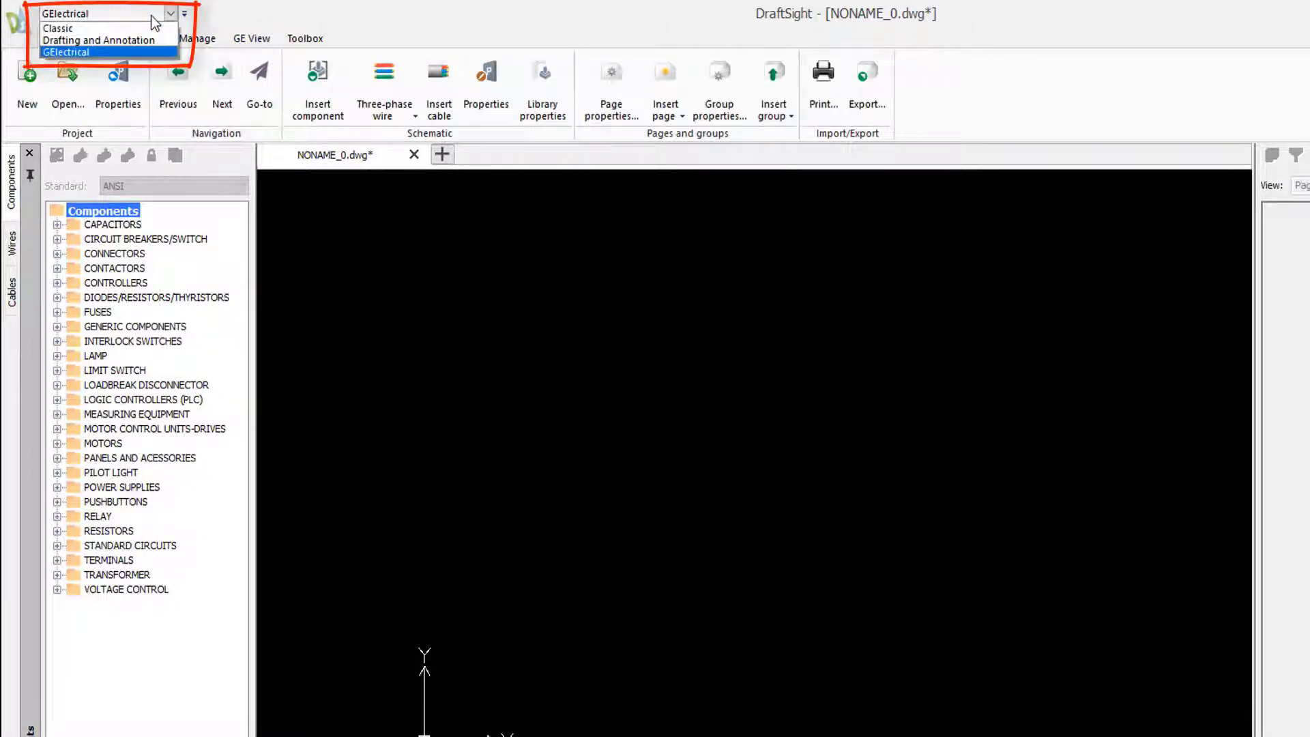
click(158, 51)
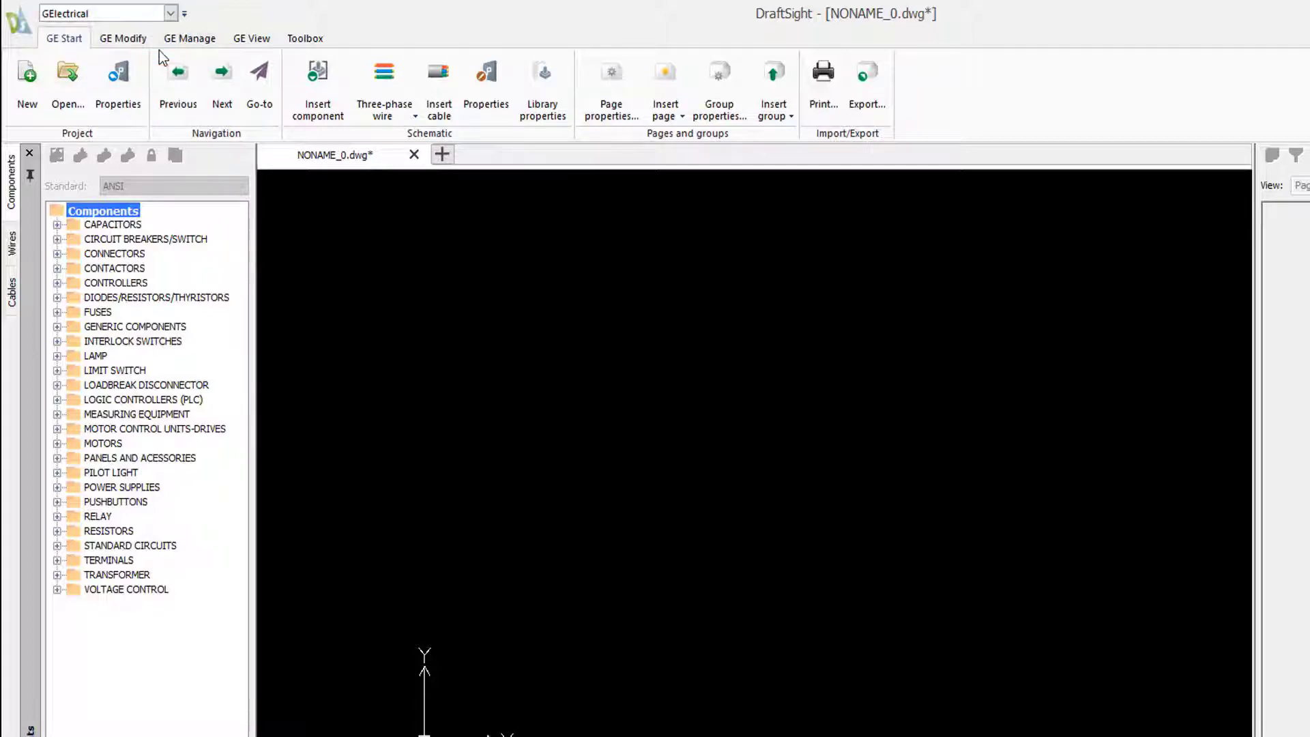
Open G-ELECTRICAL PROJECT DEMO.dwg from the G-ELECTRICAL project folder
click(85, 85)
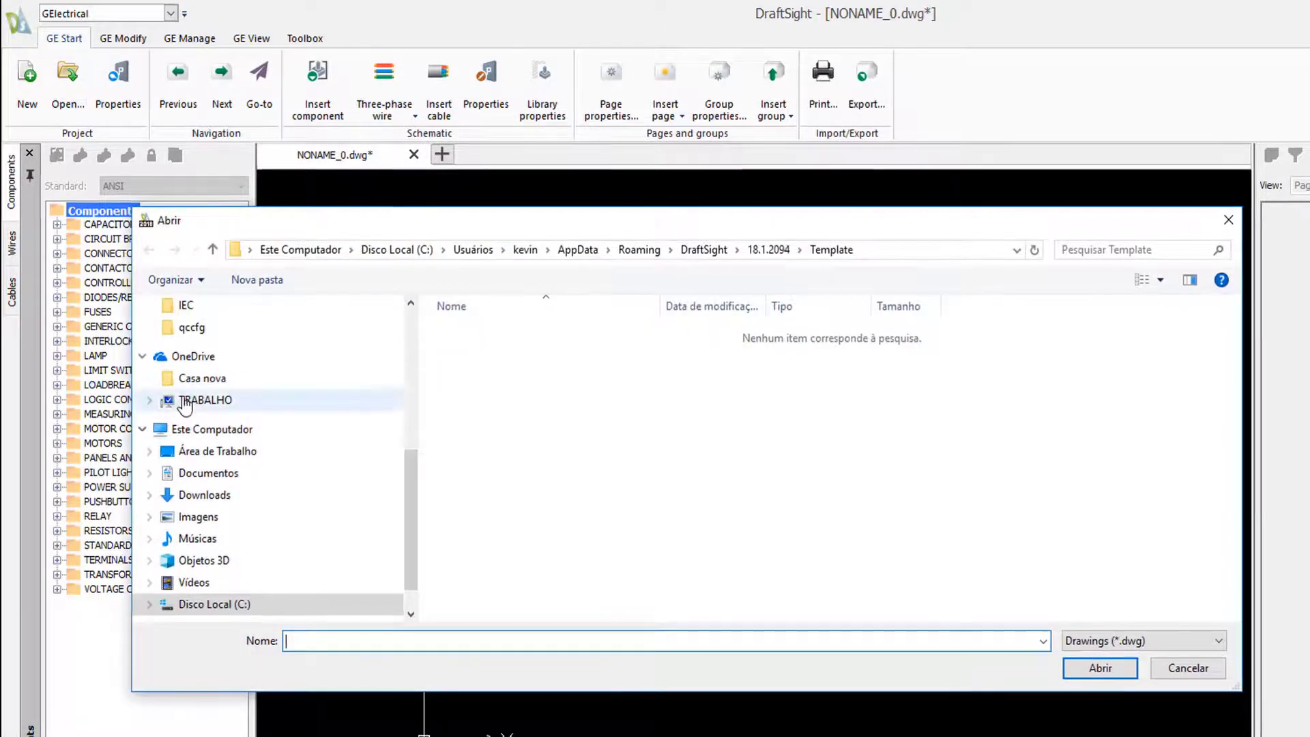
scroll(185, 406, up, 2)
click(225, 288)
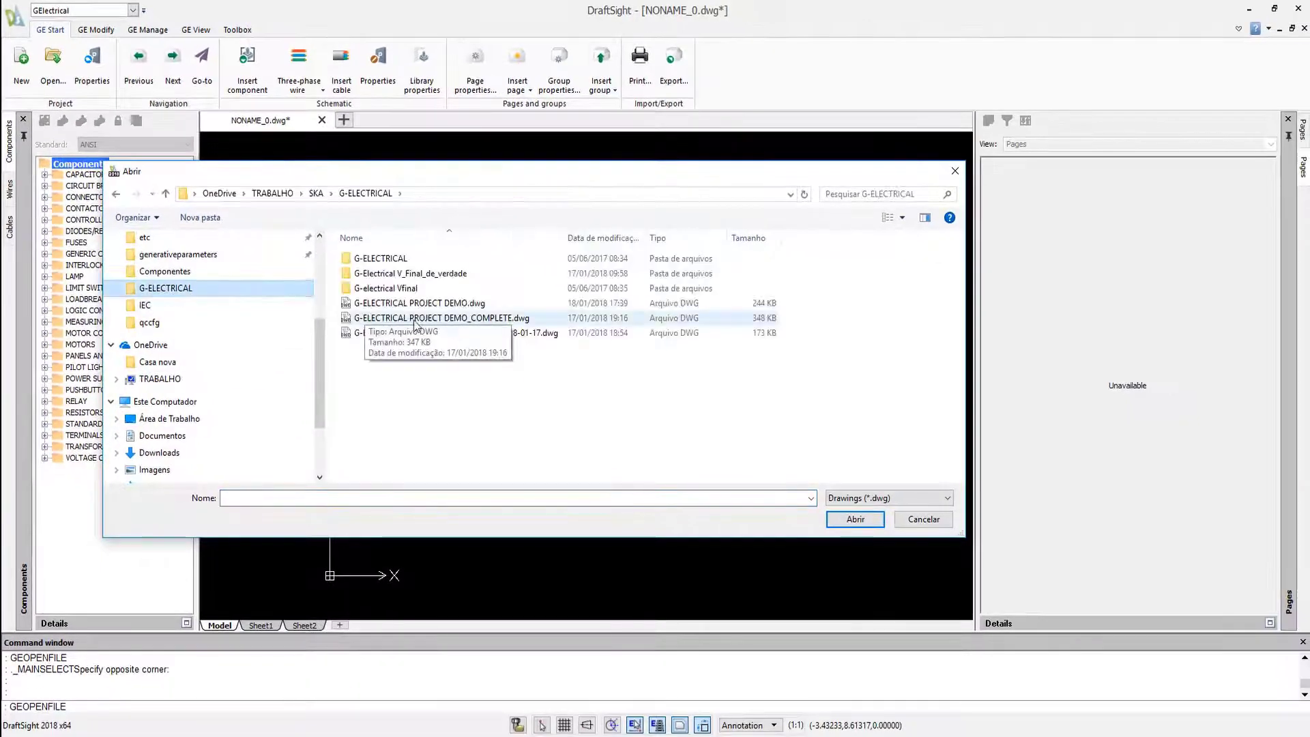
double_click(440, 304)
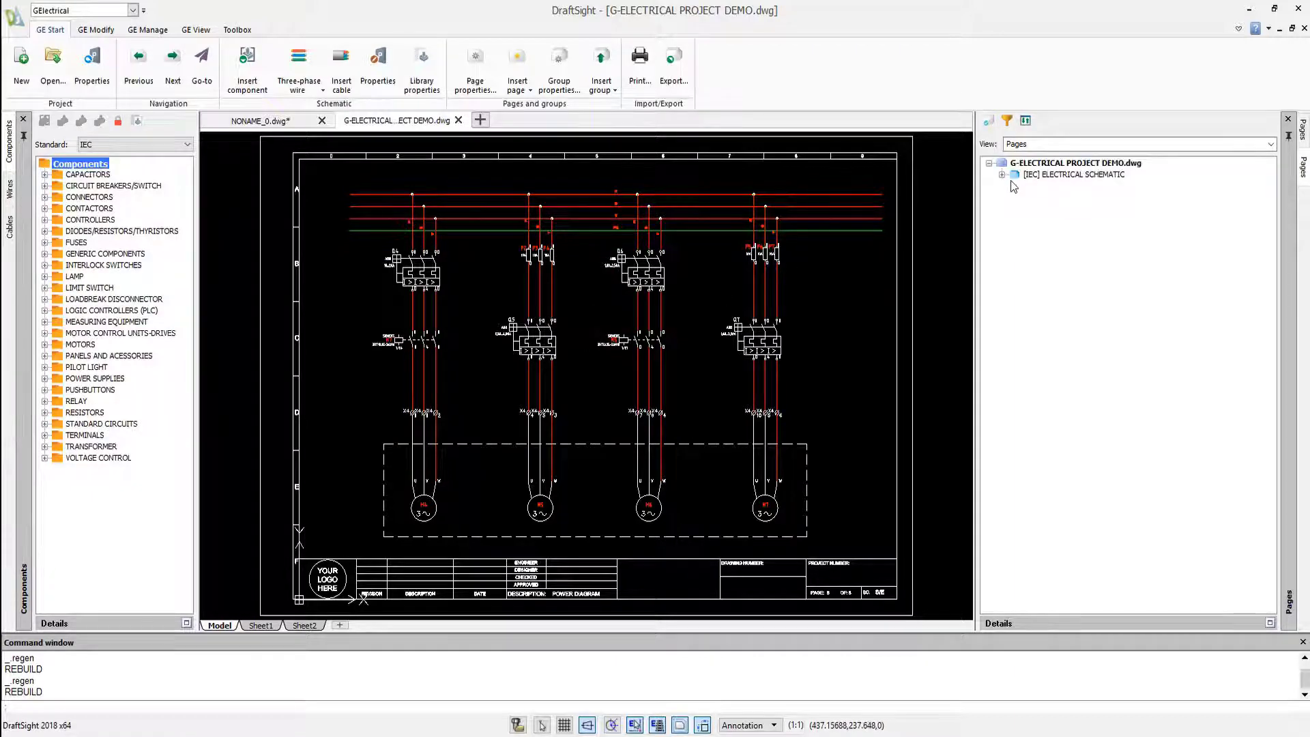
Expand [IEC] ELECTRICAL SCHEMATIC and view pages 1 through 8, finishing on page 1
click(1002, 174)
double_click(1057, 186)
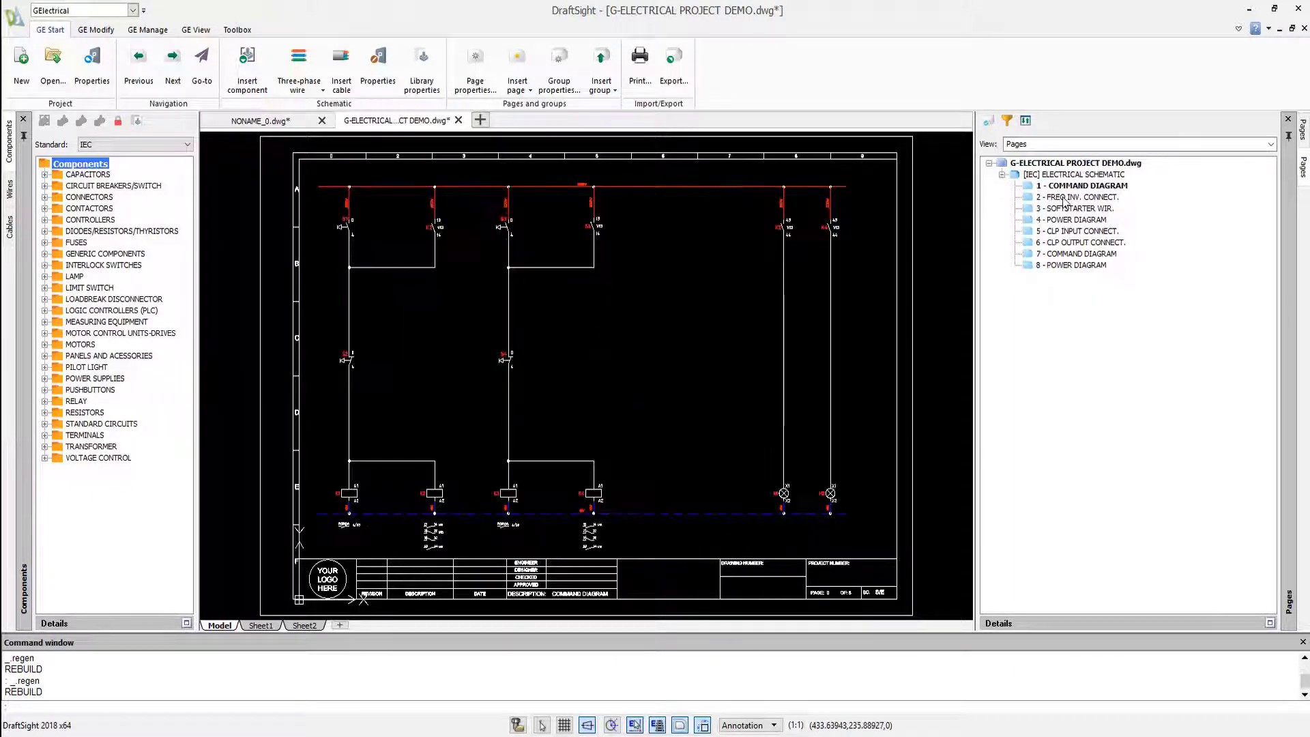
double_click(1065, 197)
double_click(1069, 208)
double_click(1074, 220)
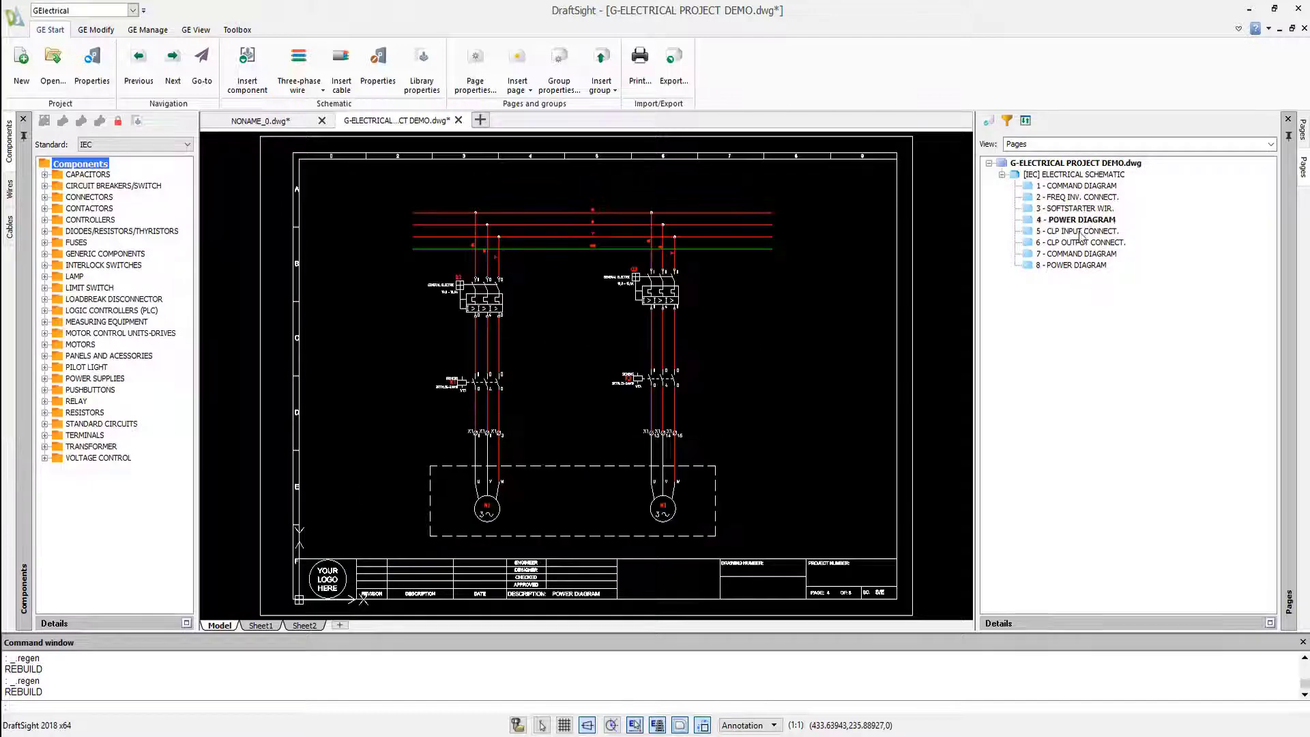
double_click(1080, 231)
double_click(1083, 242)
double_click(1086, 253)
click(1088, 265)
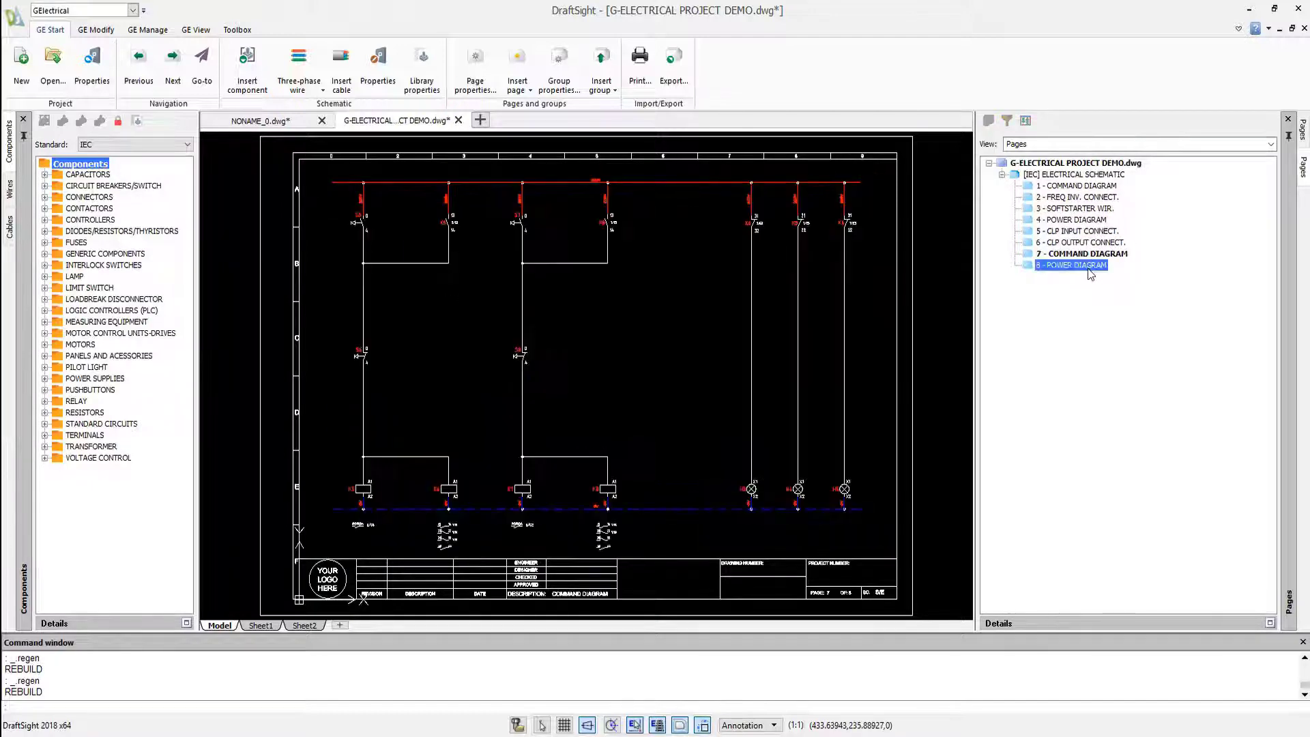
double_click(1089, 267)
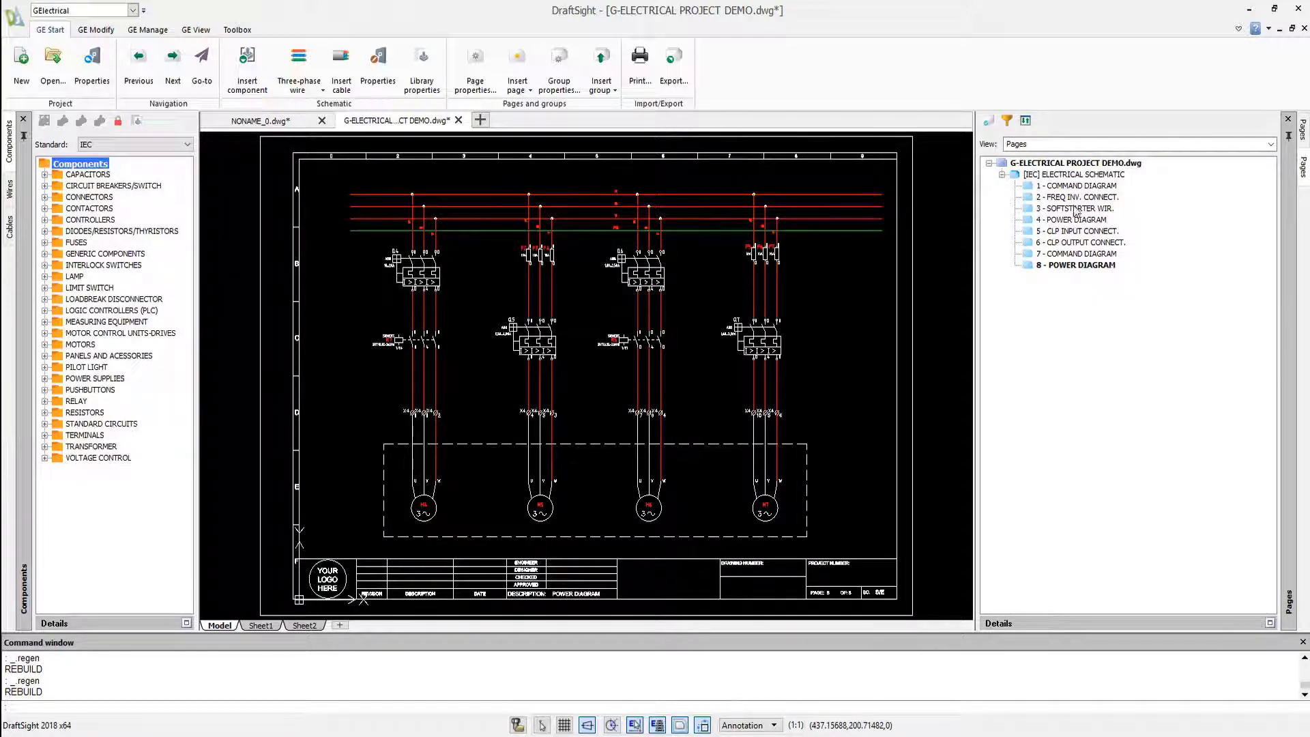
double_click(1089, 186)
Insert a cover page and a symbols table page into the project
right_click(1092, 168)
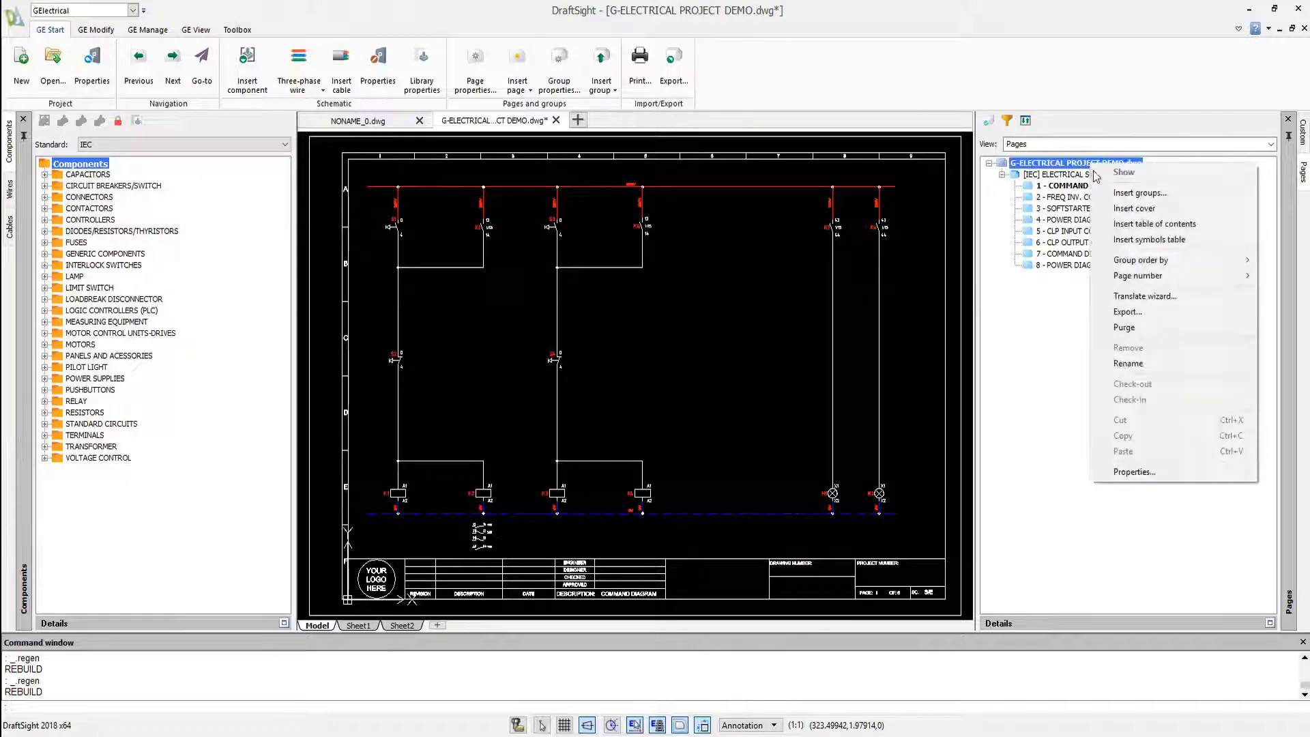
click(1122, 194)
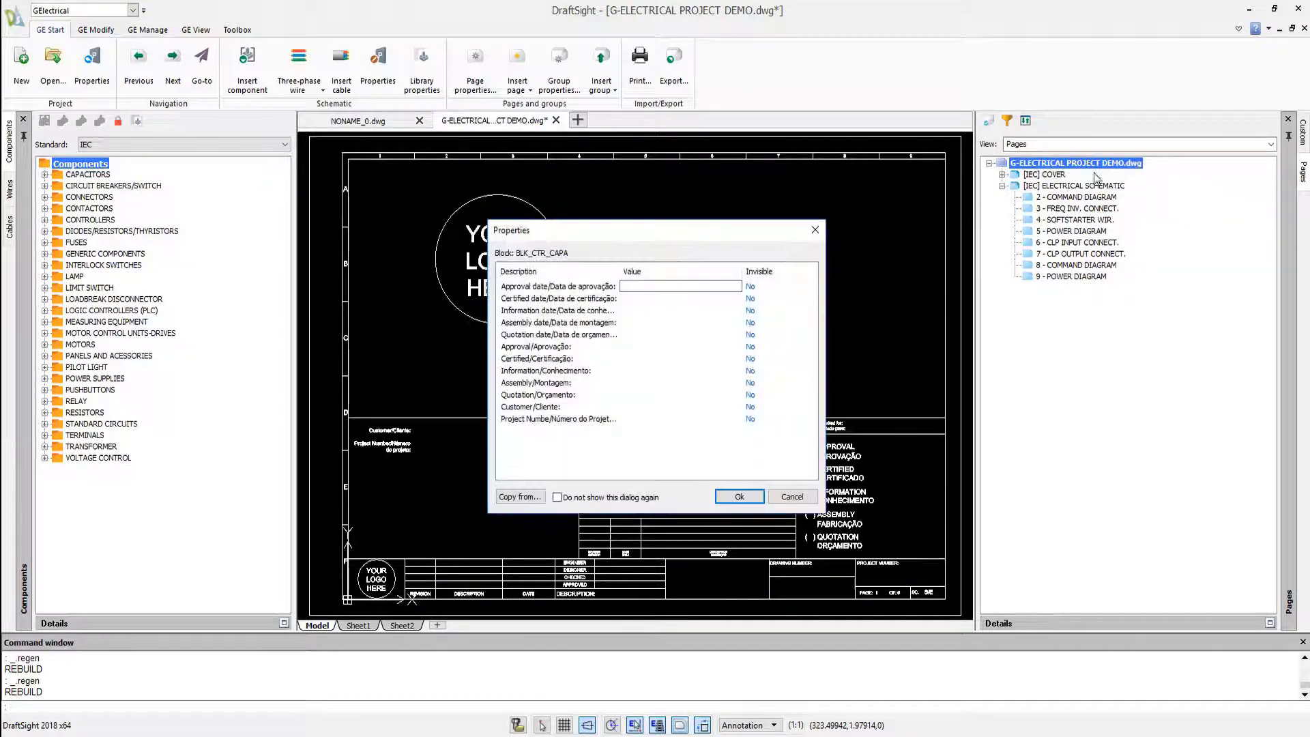
click(739, 497)
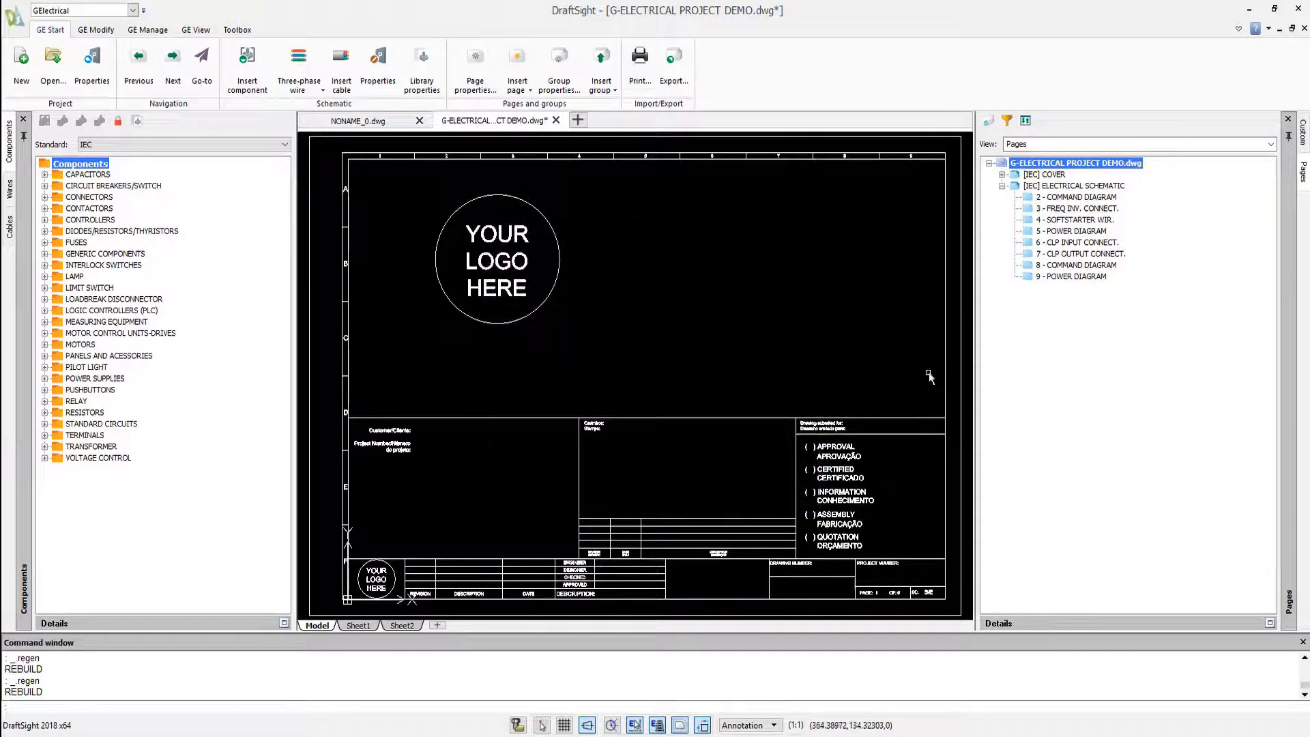
right_click(1094, 162)
click(1151, 240)
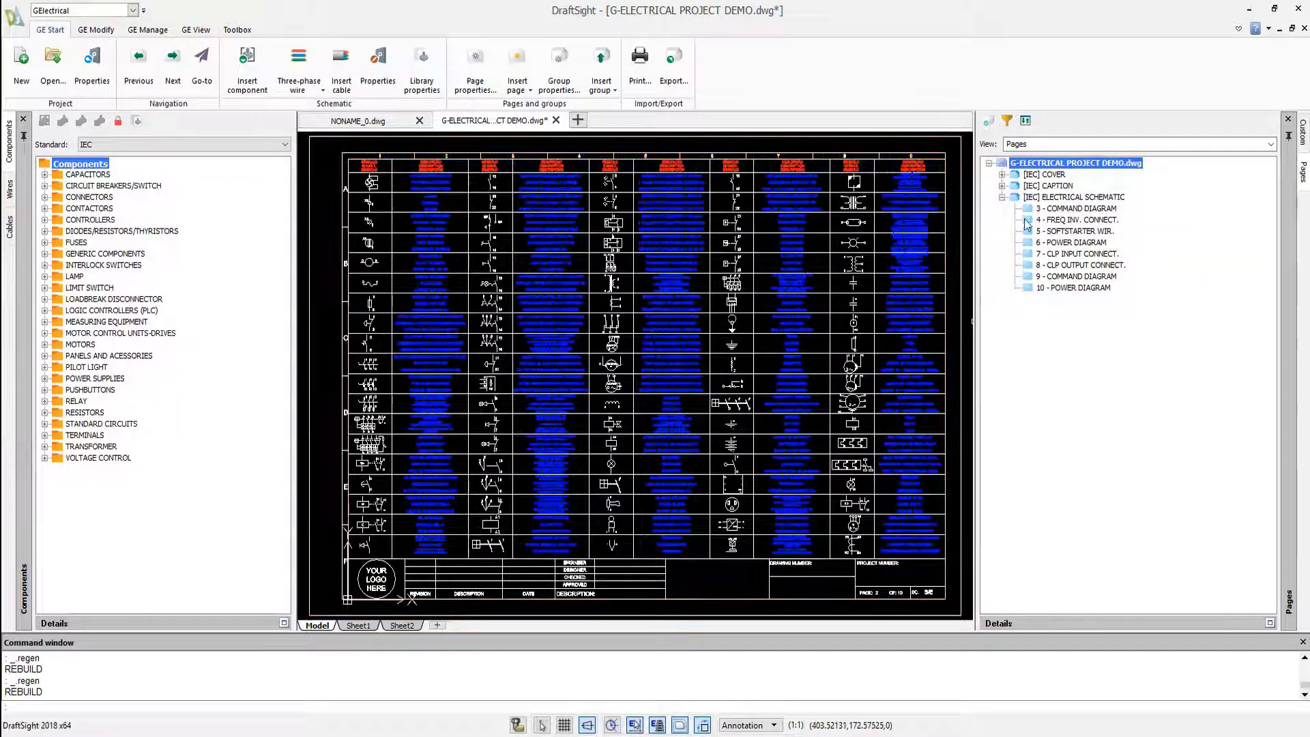
Set the cover page's description to COVER
double_click(1045, 176)
right_click(1038, 185)
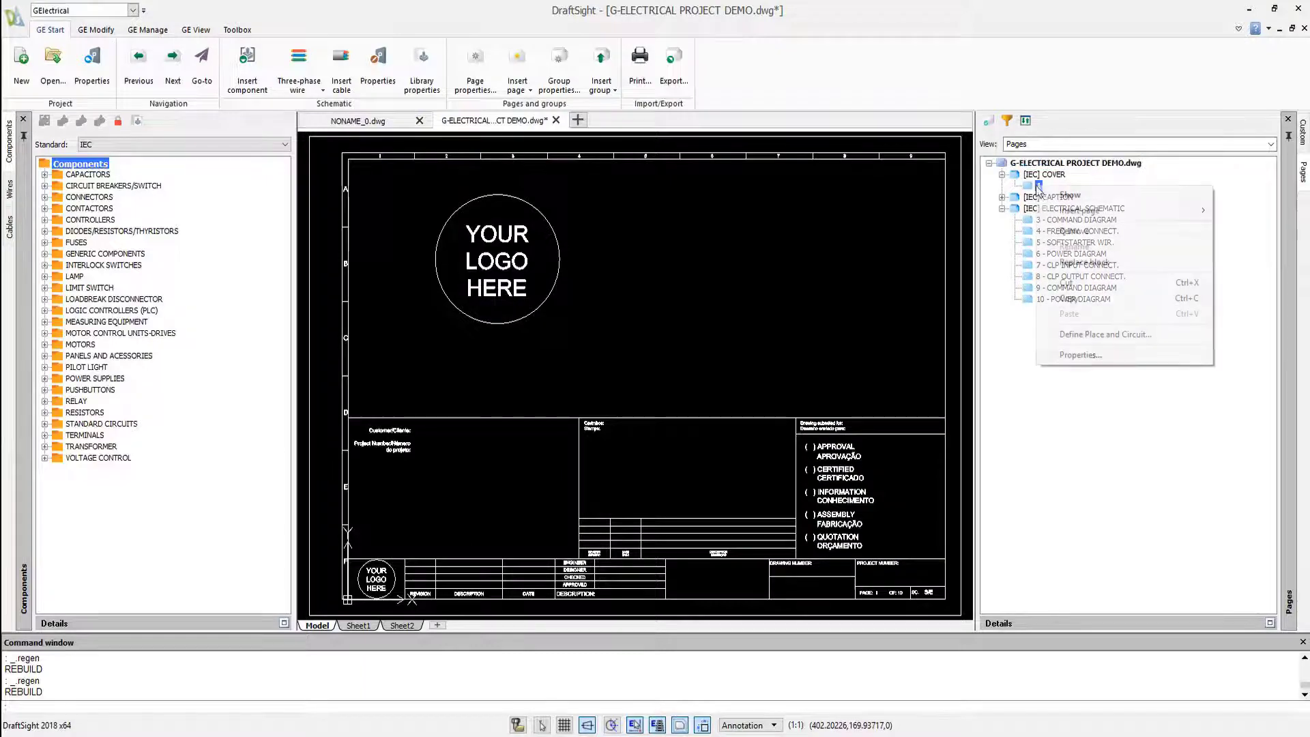
click(1085, 355)
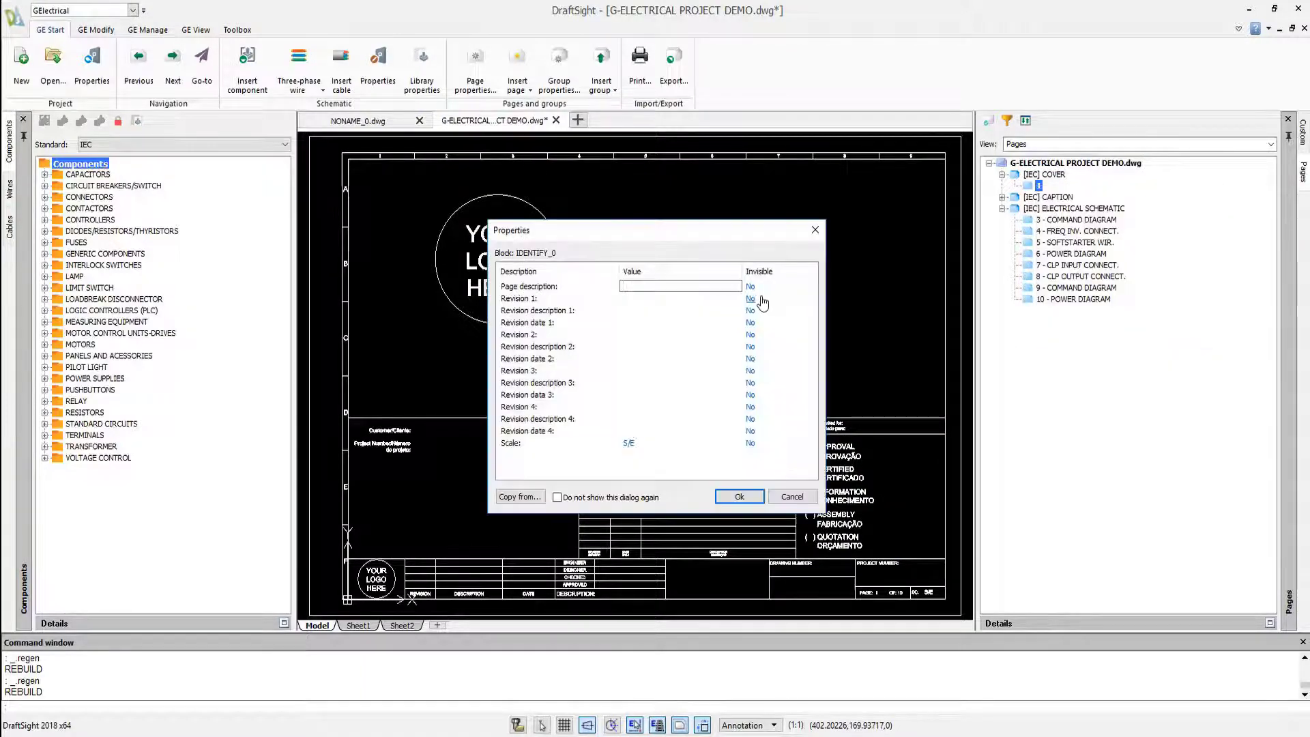
text(COVER)
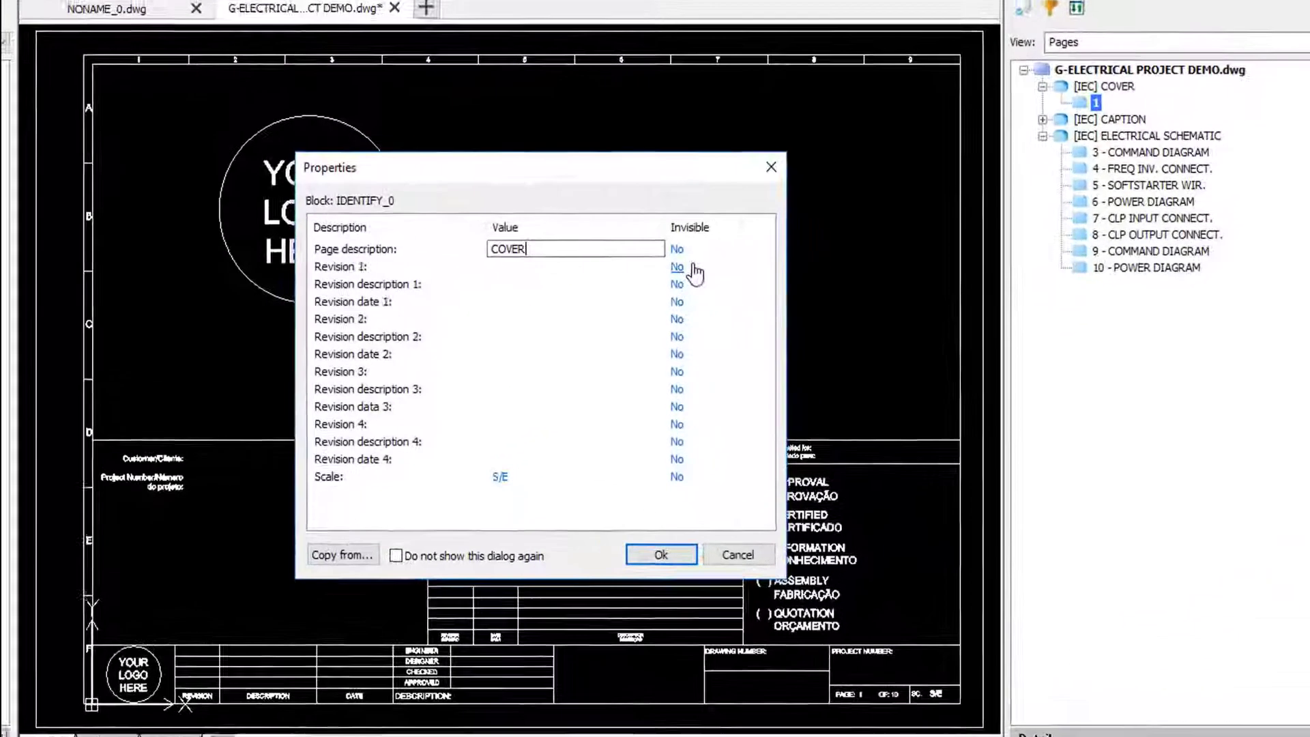
click(735, 498)
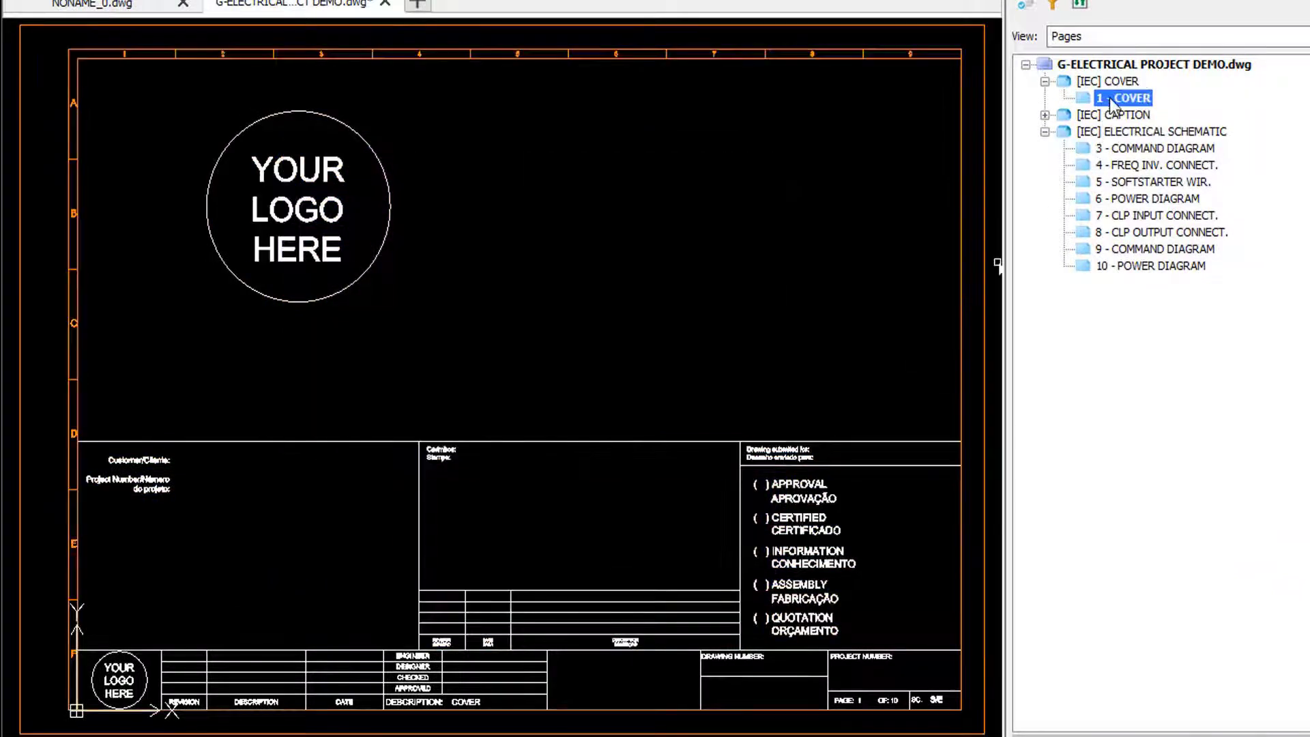
Give page 2, the symbols table, the description SYMBOLS and begin adding a table of contents
double_click(1125, 115)
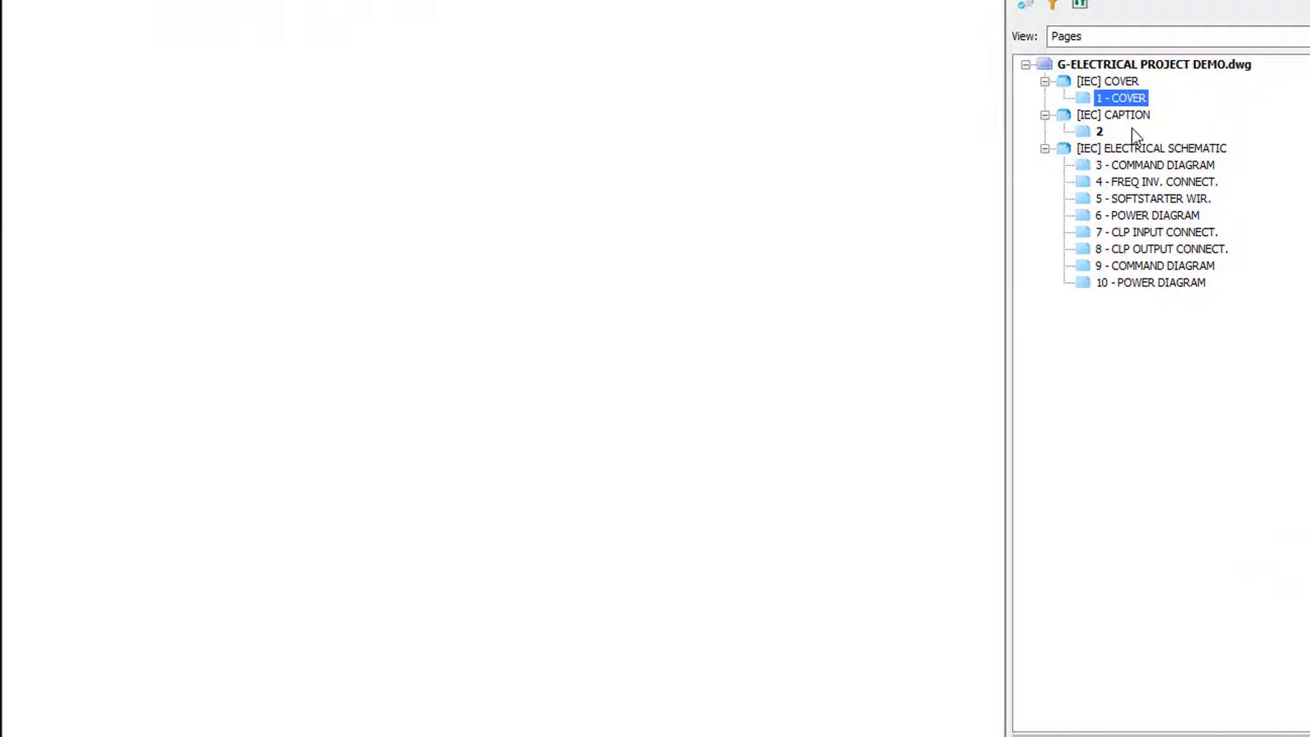
click(1100, 131)
right_click(1101, 132)
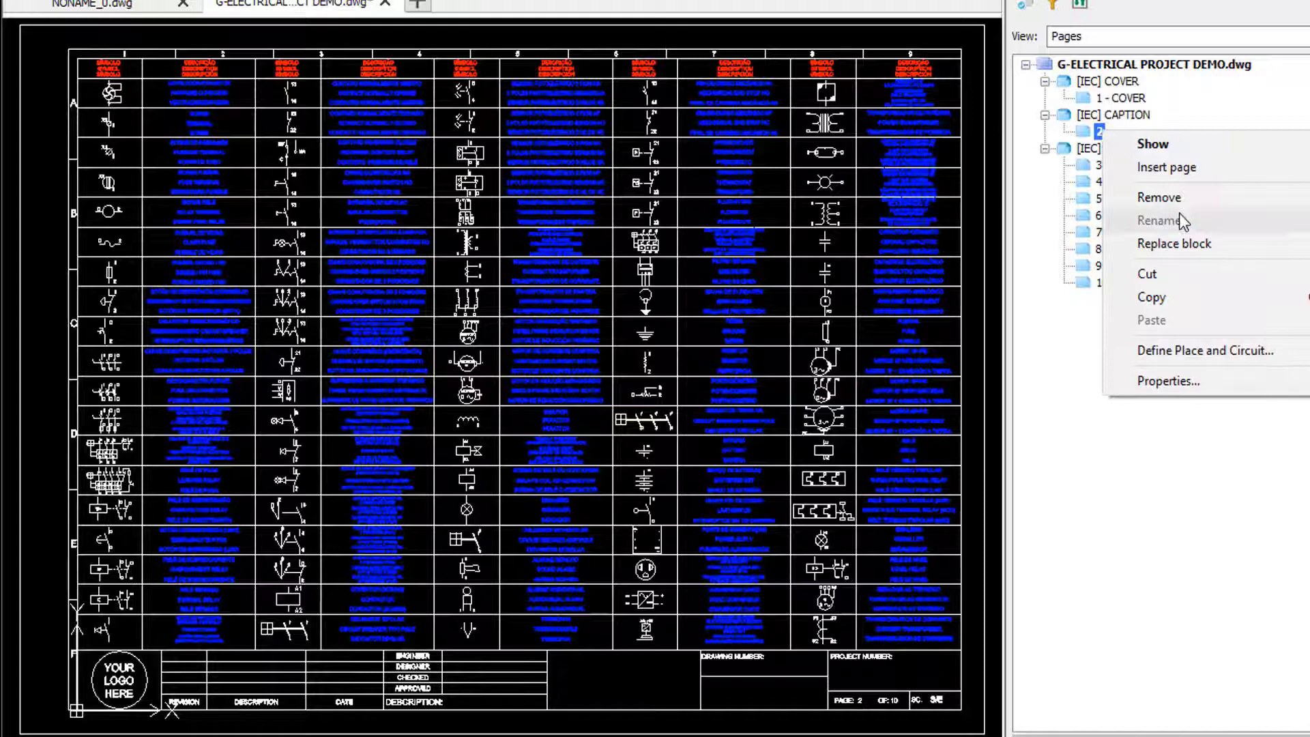
click(1231, 380)
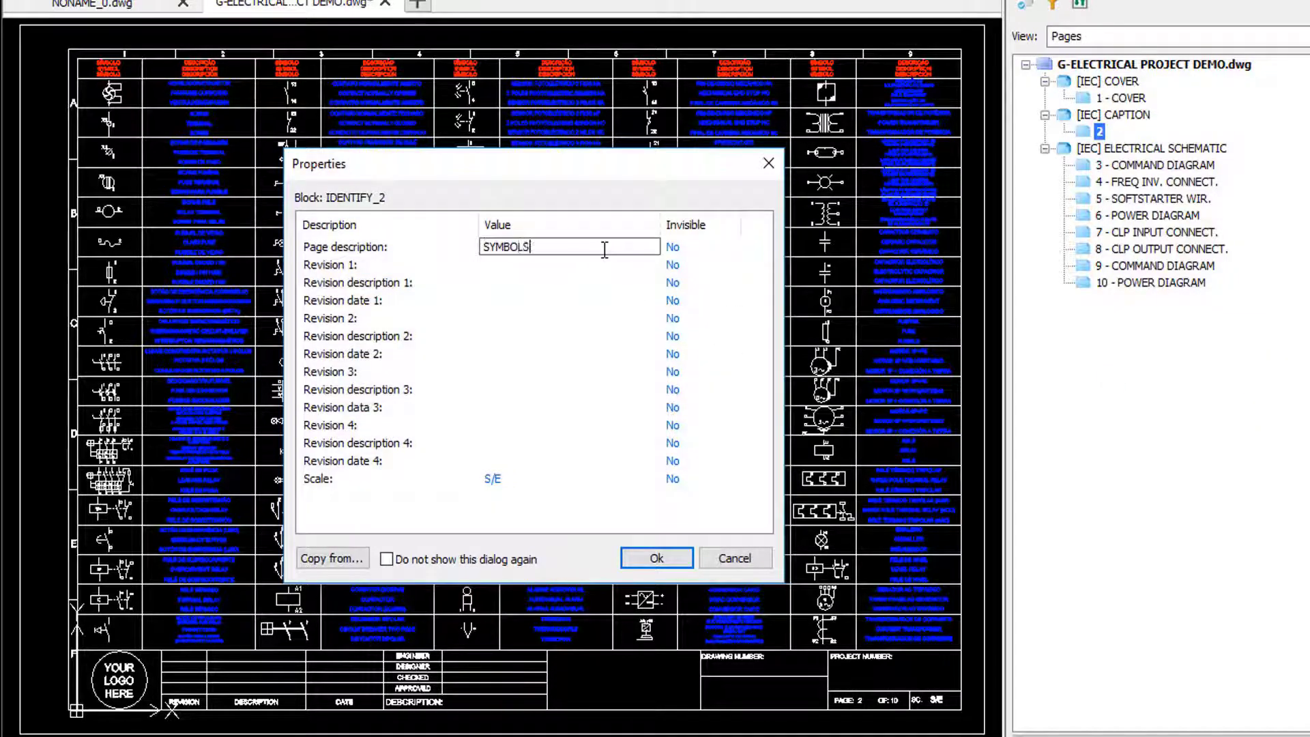
click(634, 561)
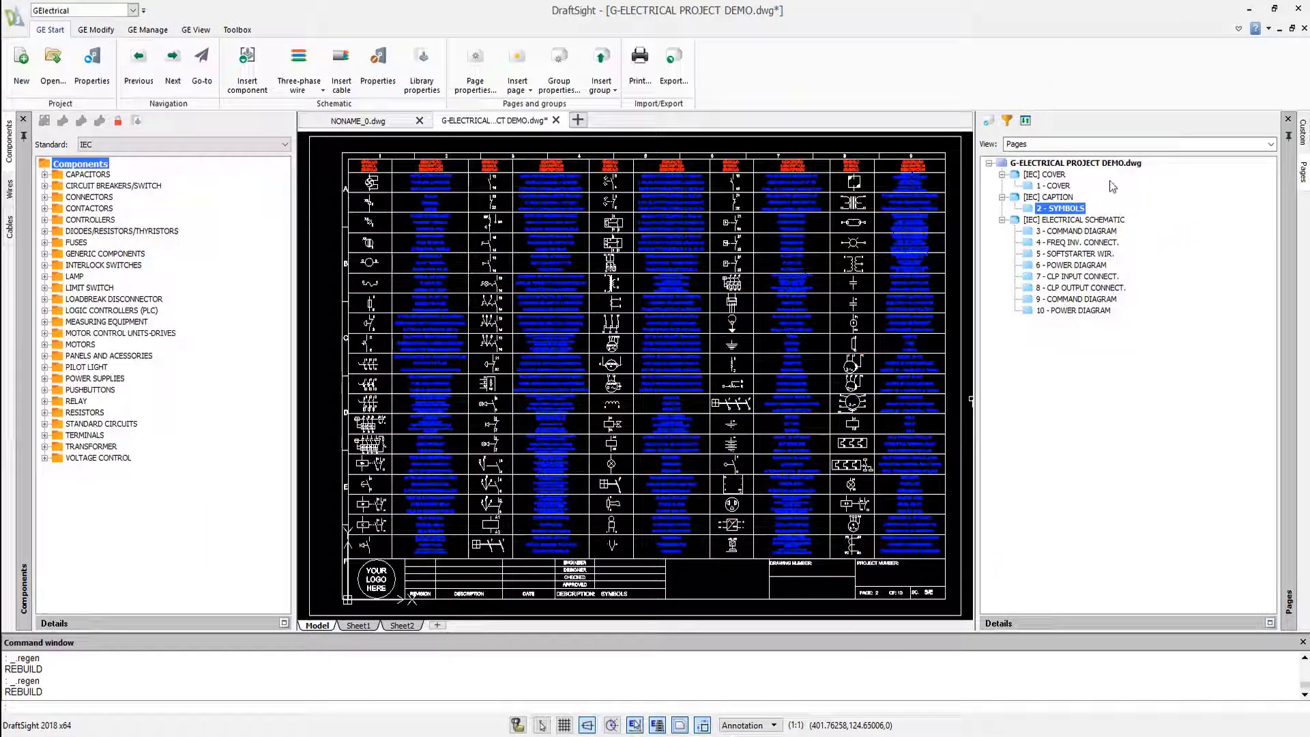
click(1114, 163)
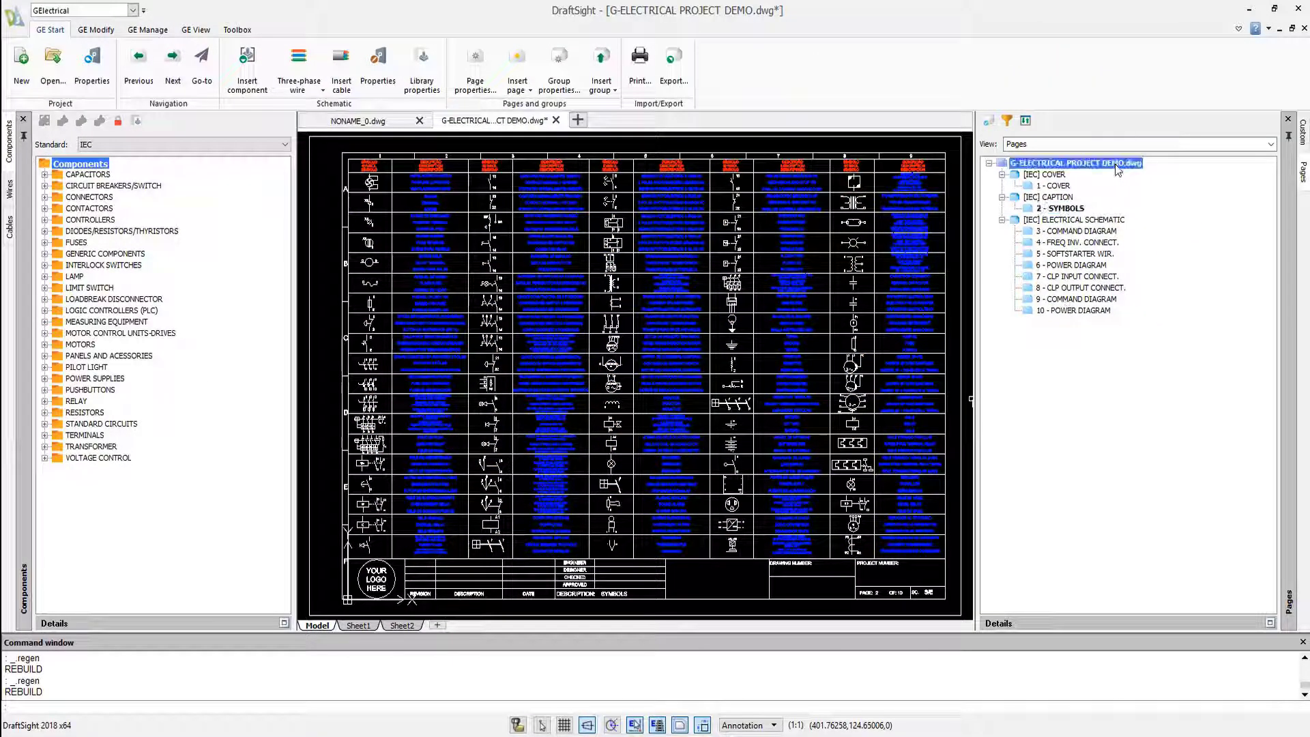
right_click(1113, 163)
Insert the index page listing all 11 pages, then open page 6, SOFTSTARTER WIR
click(1158, 225)
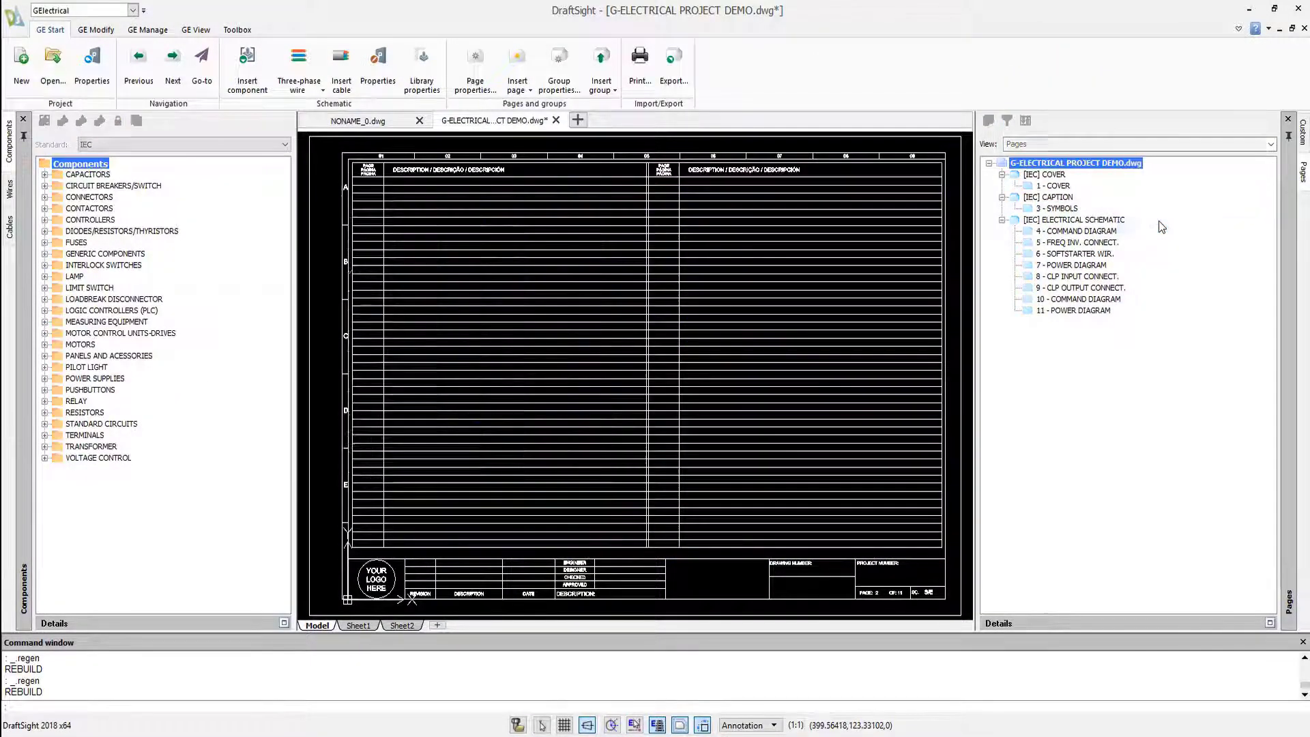
click(515, 451)
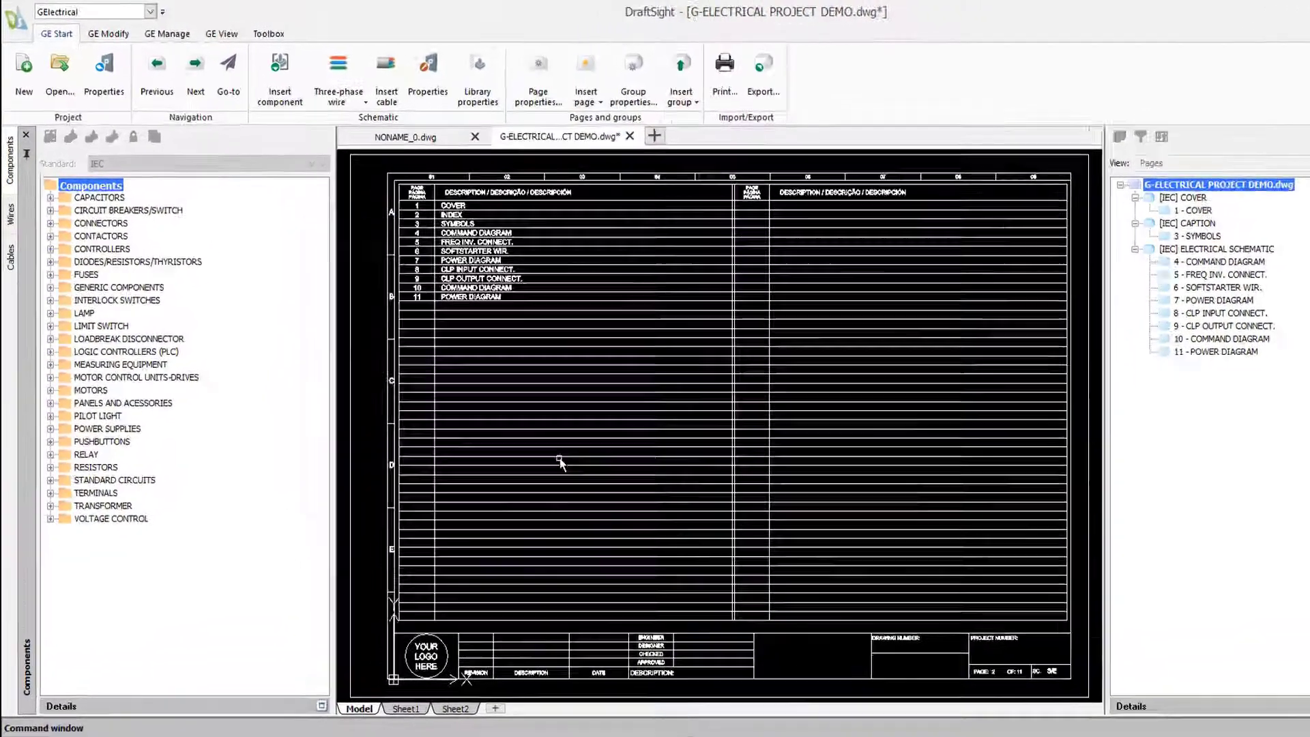
scroll(326, 179, up, 3)
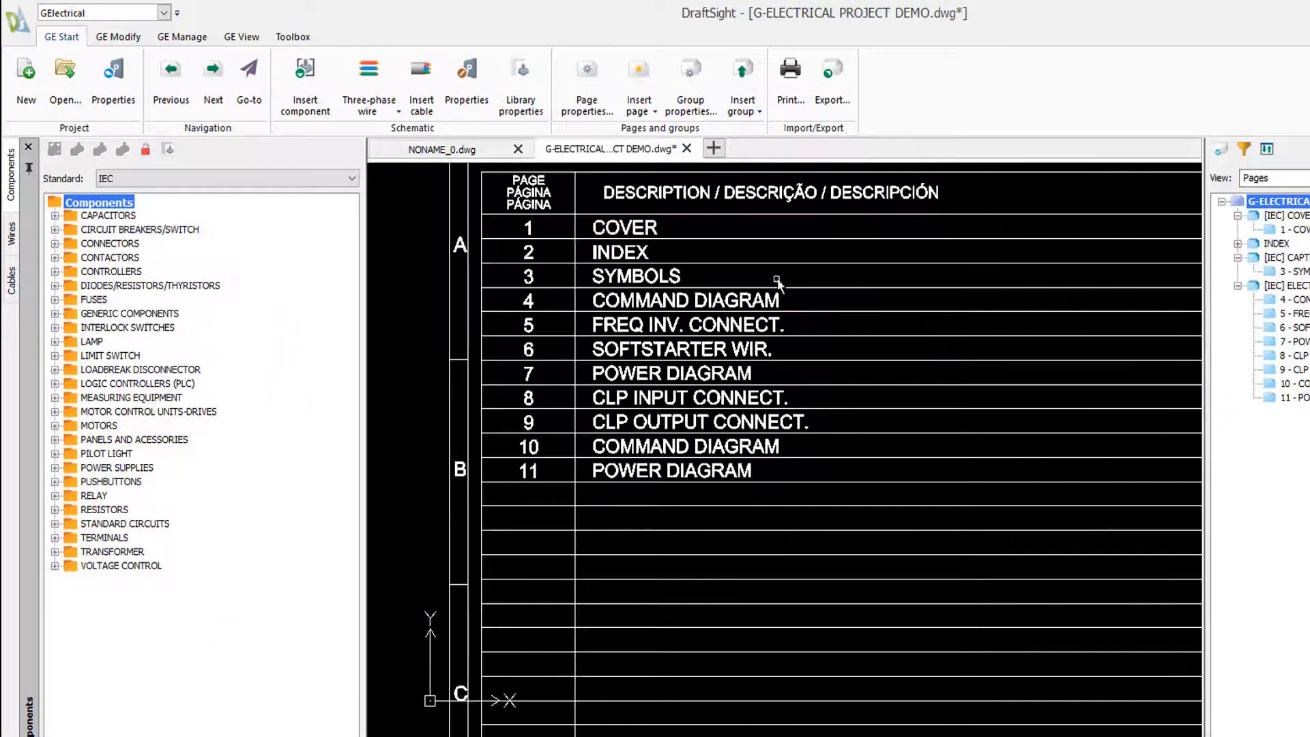
middle_drag(778, 278, 849, 448)
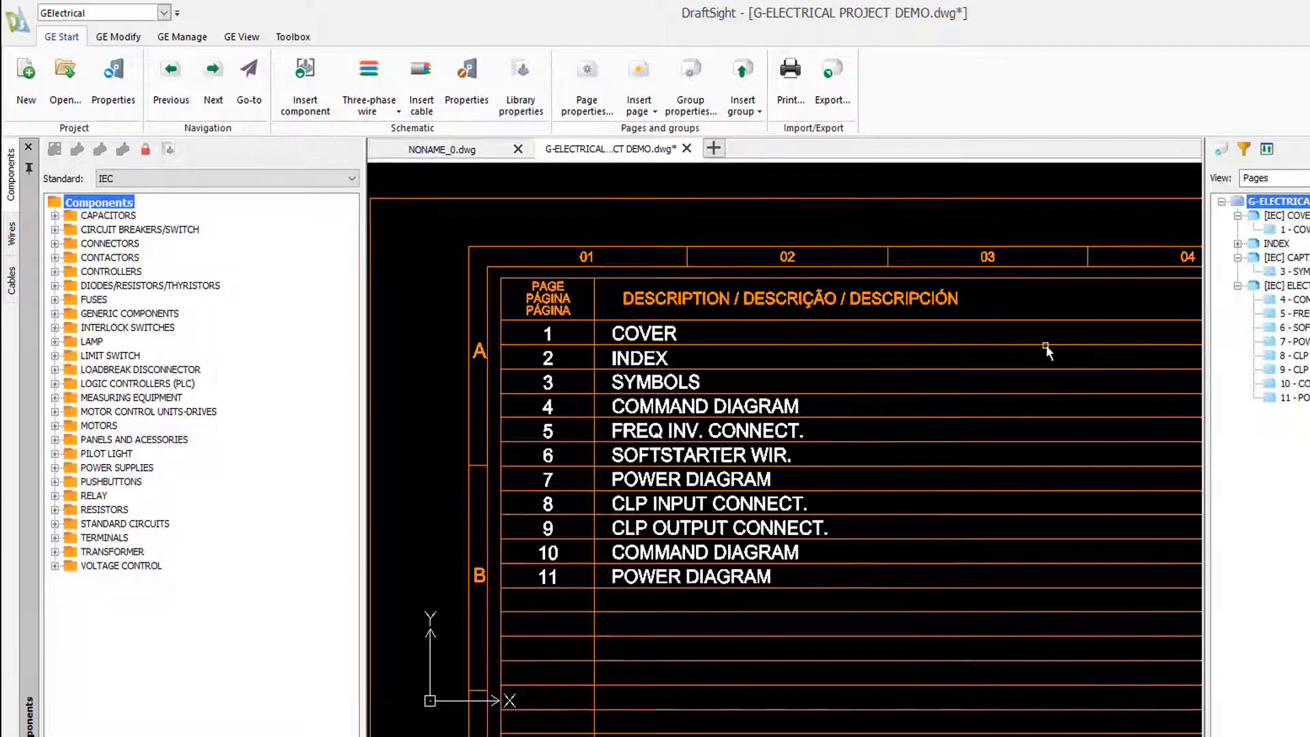
scroll(1101, 432, down, 5)
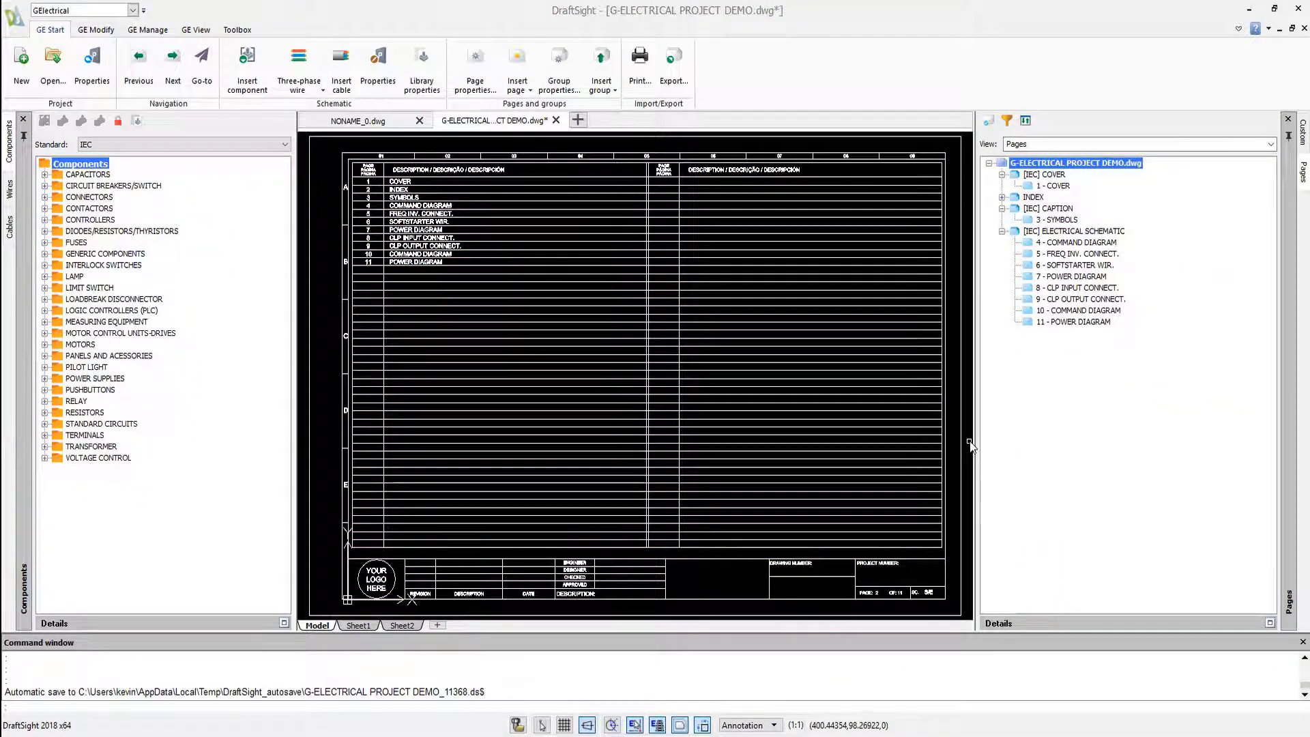
double_click(1085, 266)
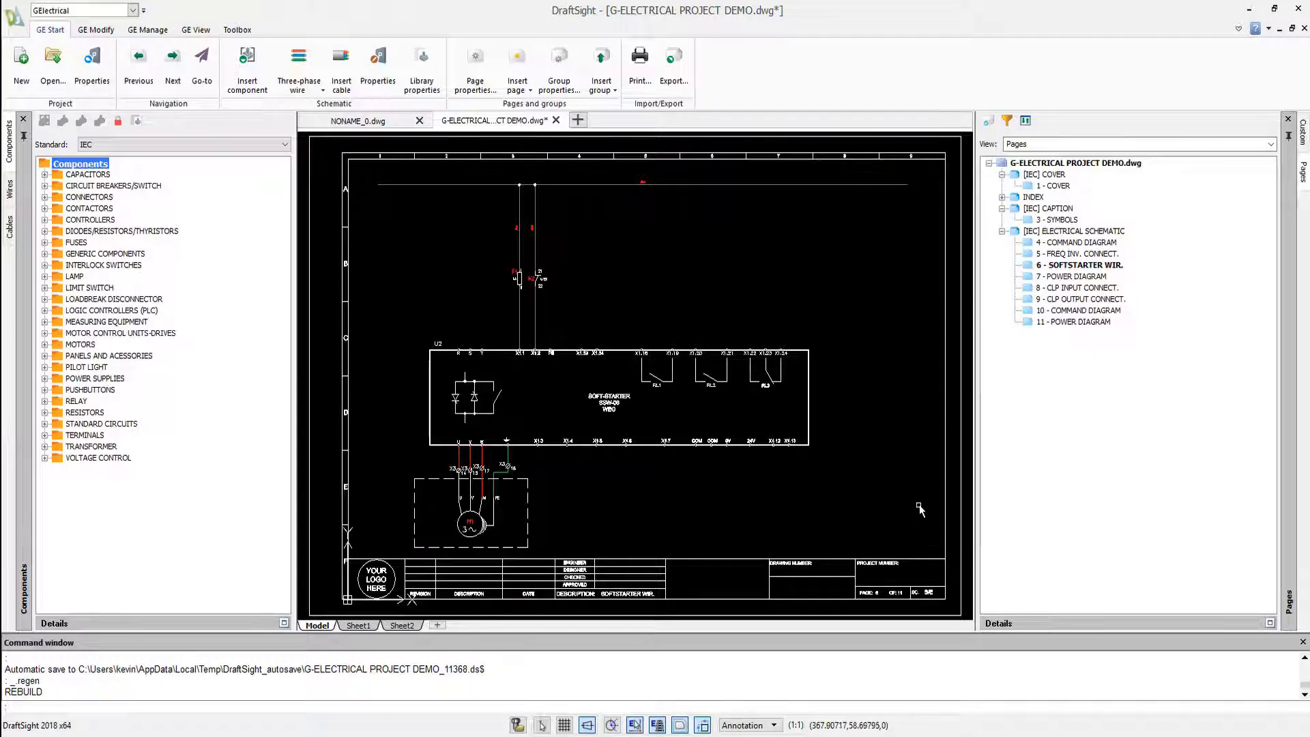
On page 4, place a trial ABB A LINE 9-30-01 3-pole contactor as K9
double_click(1077, 242)
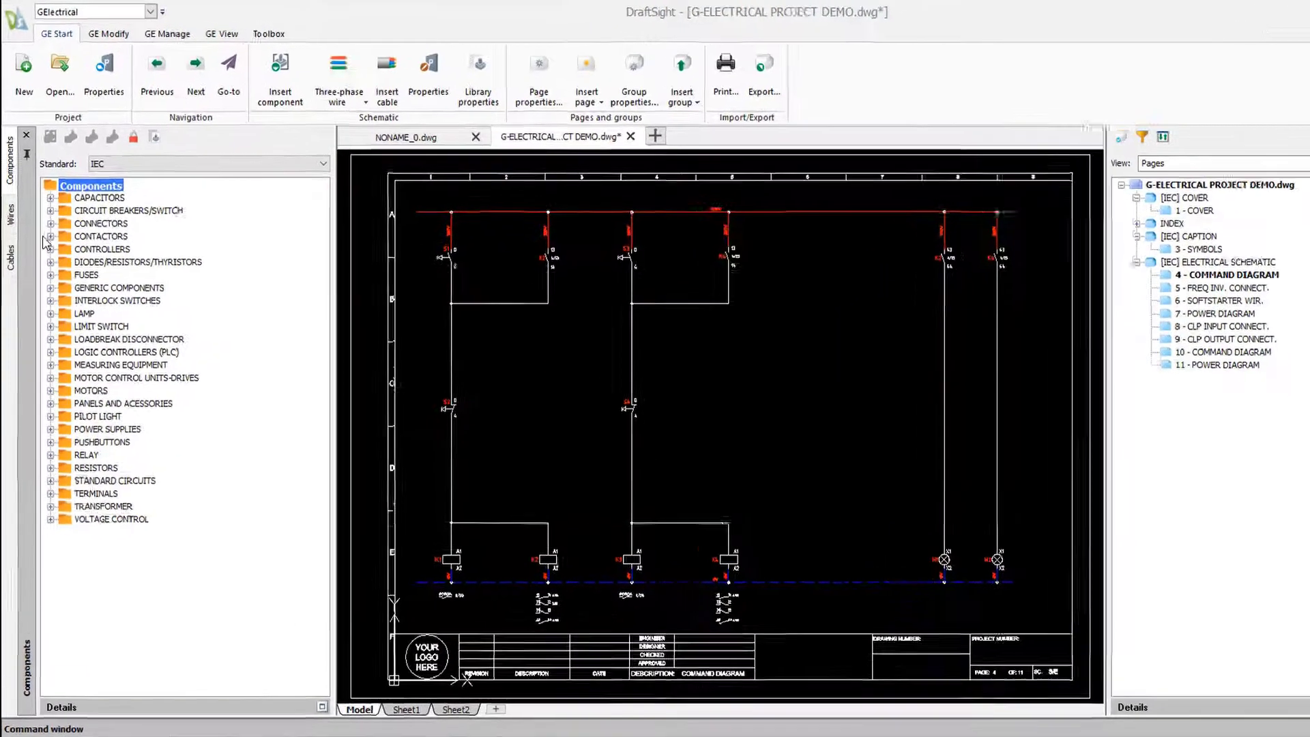
click(45, 208)
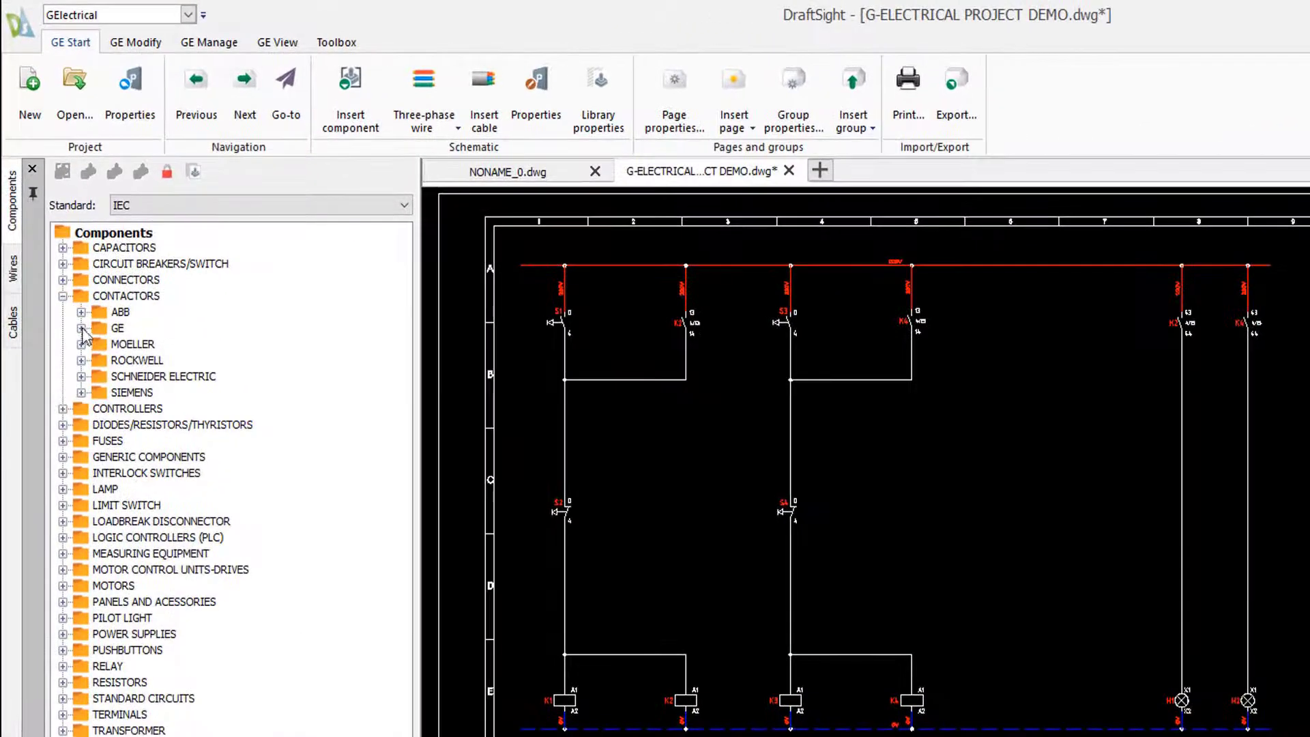
click(81, 312)
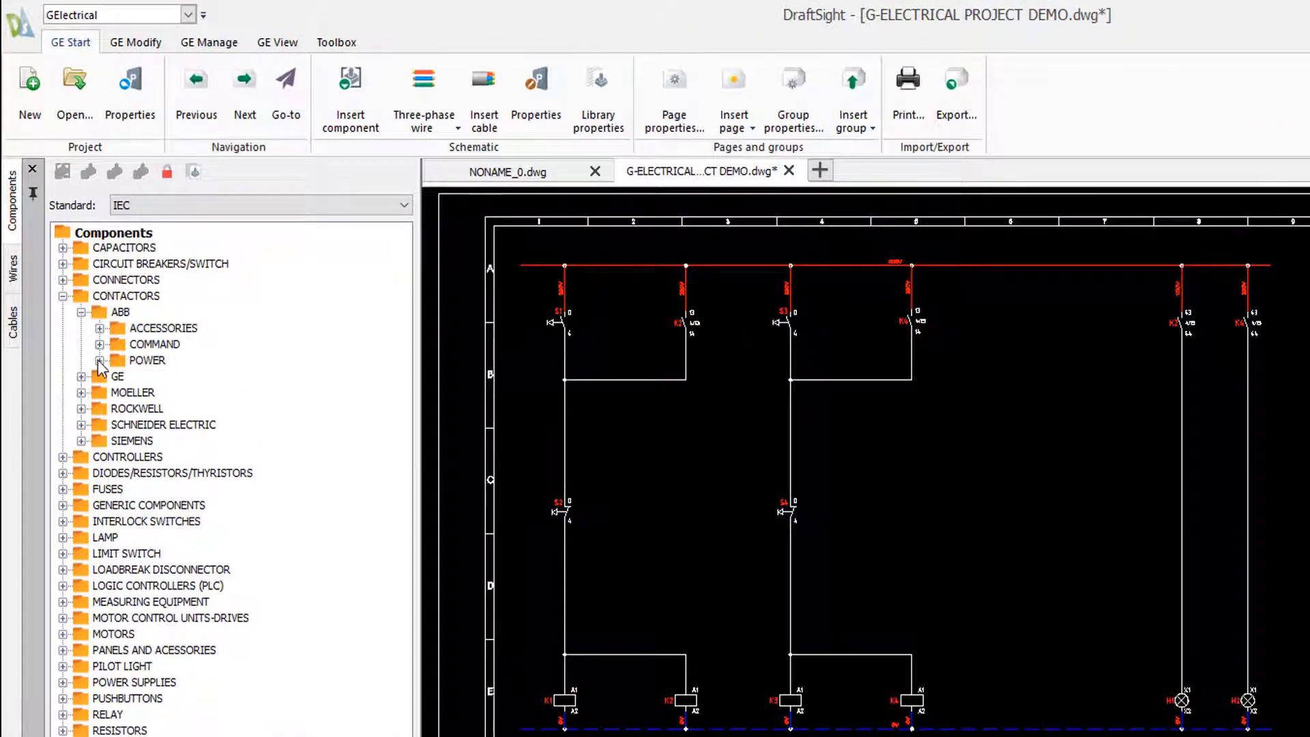
click(99, 360)
click(118, 377)
double_click(225, 279)
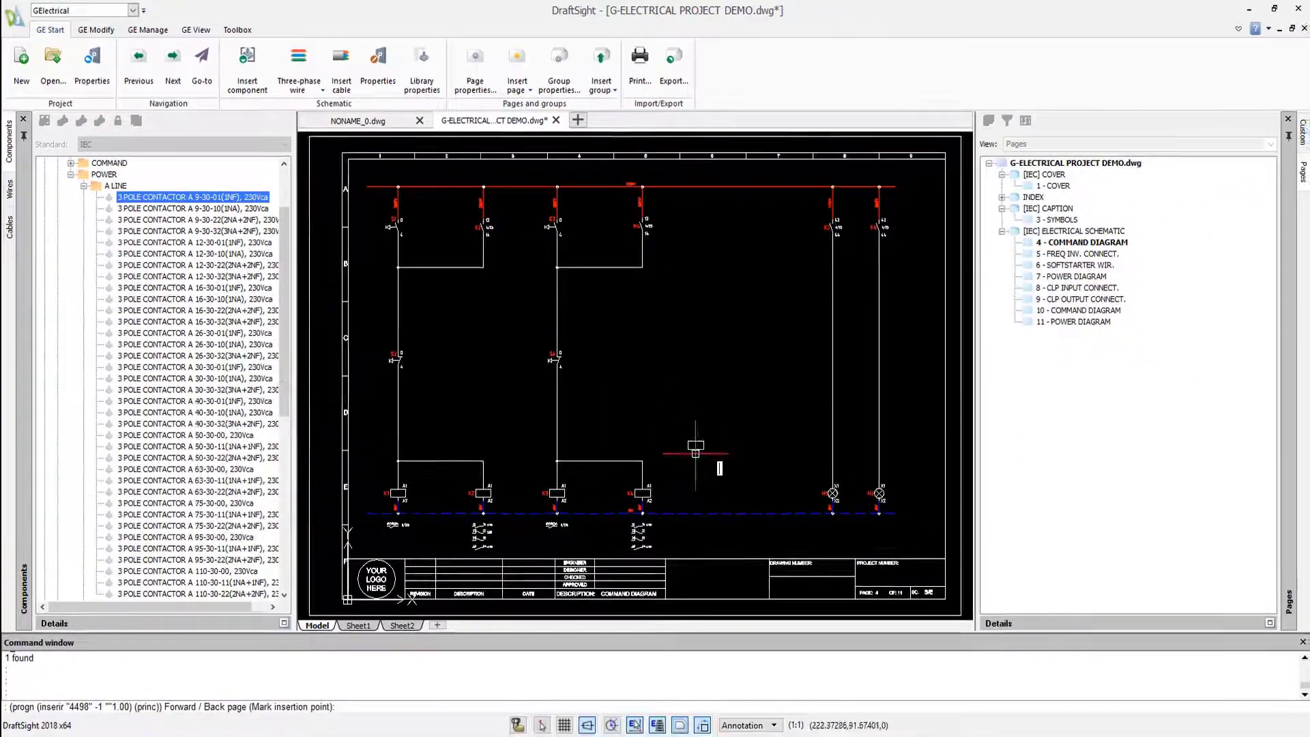
scroll(730, 501, up, 5)
click(730, 502)
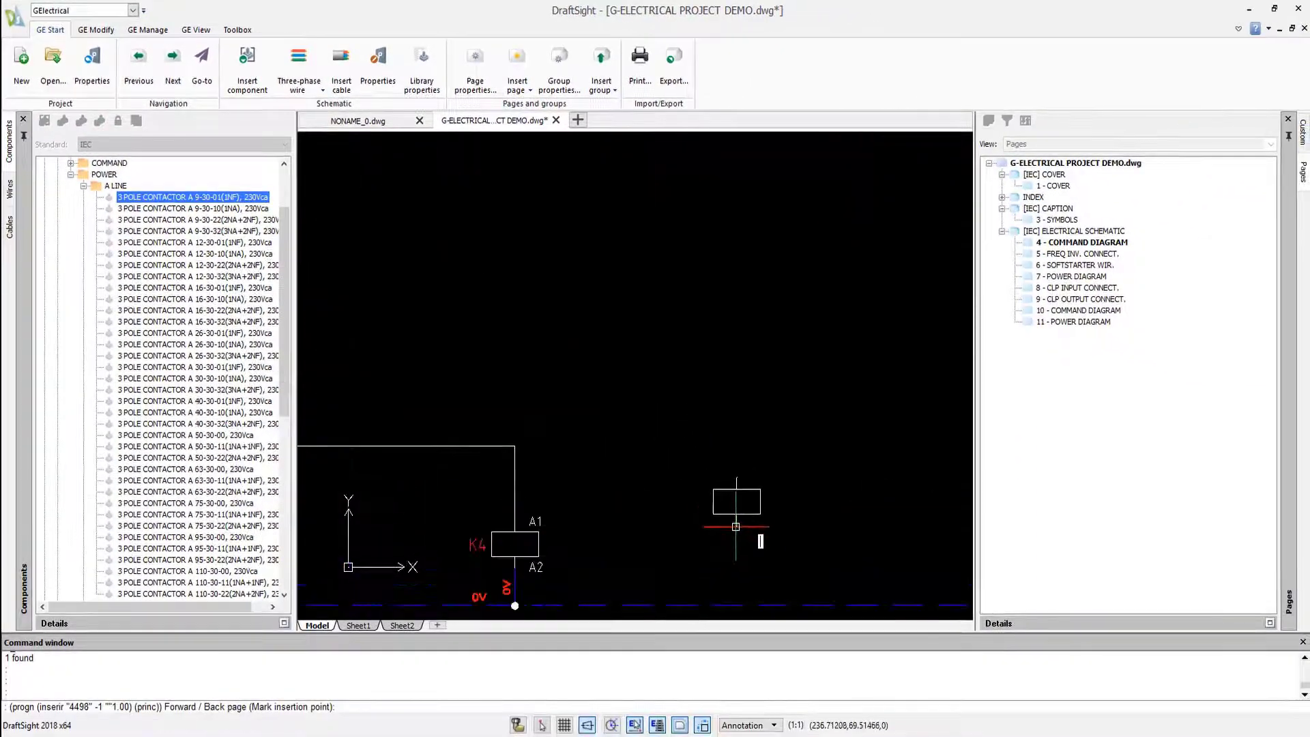
key(Return)
key(Escape)
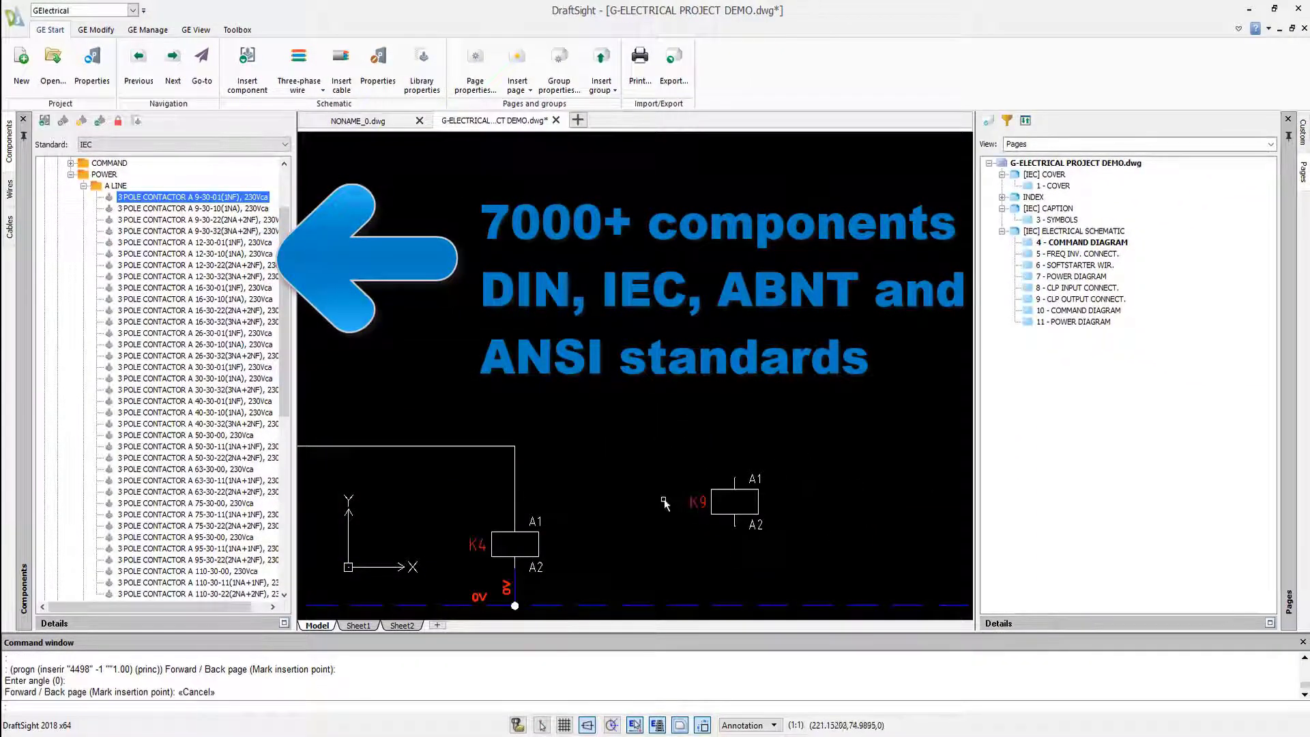
Select and delete the trial K9 contactor
click(817, 553)
click(672, 428)
key(Delete)
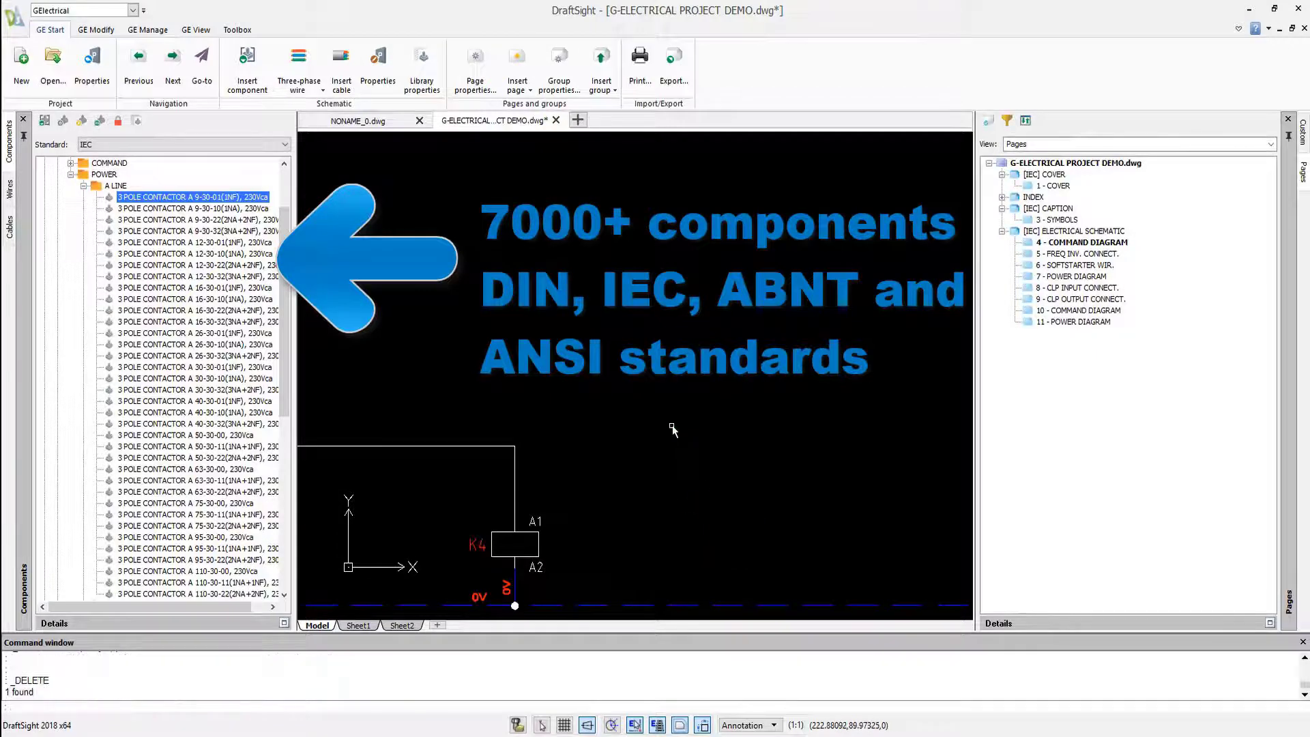
key(Escape)
key(Escape)
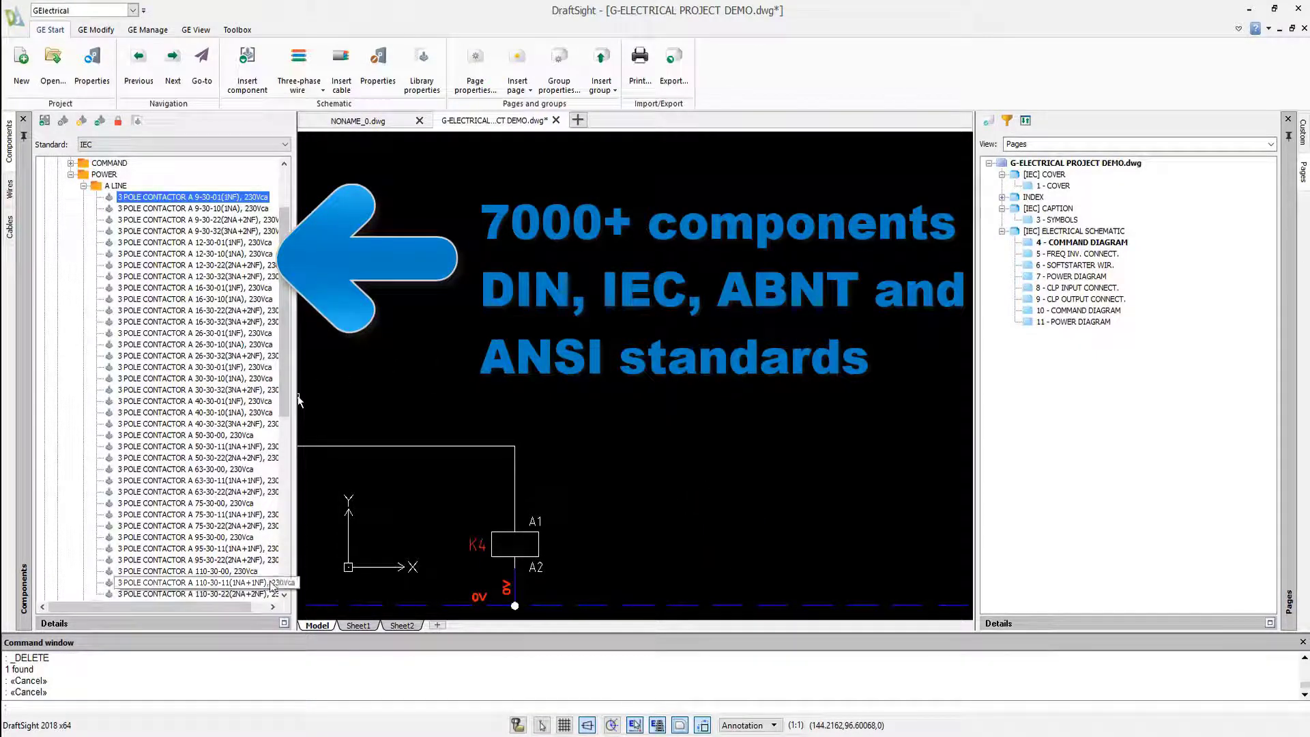
Search the component library for 3rh11.22
click(284, 622)
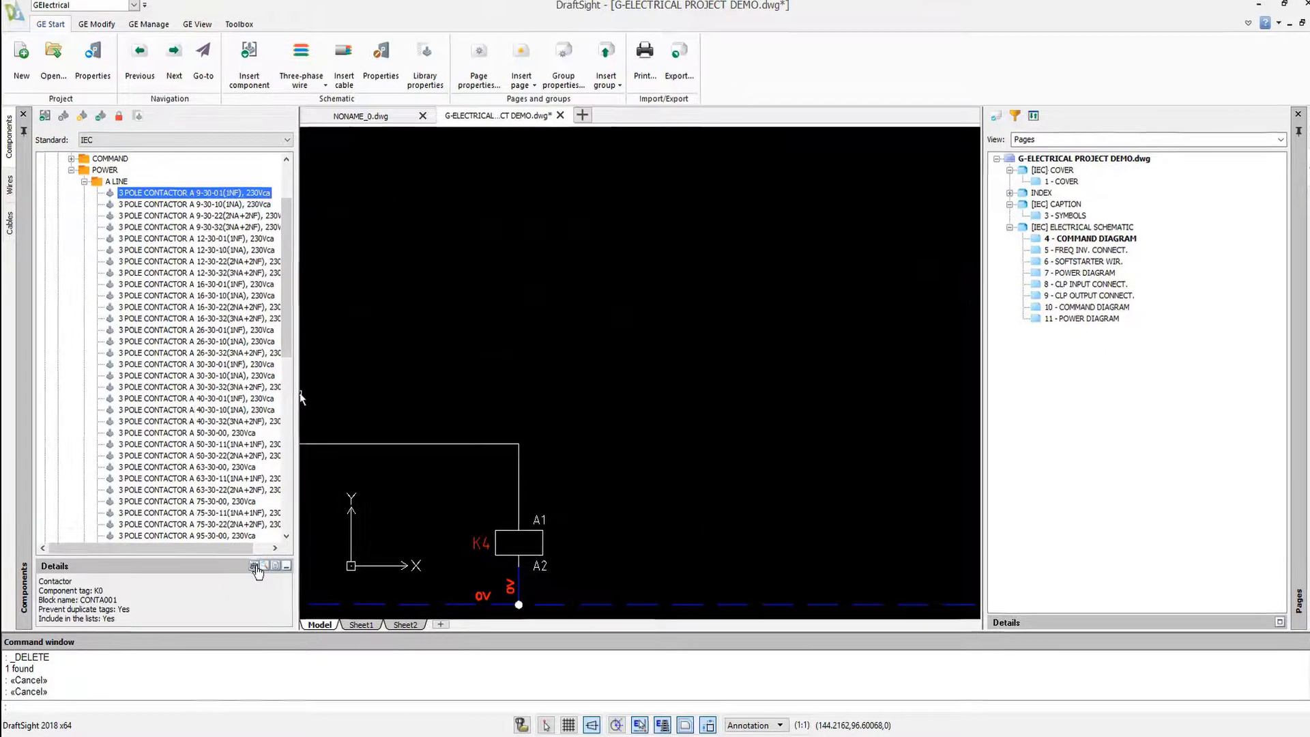
click(255, 567)
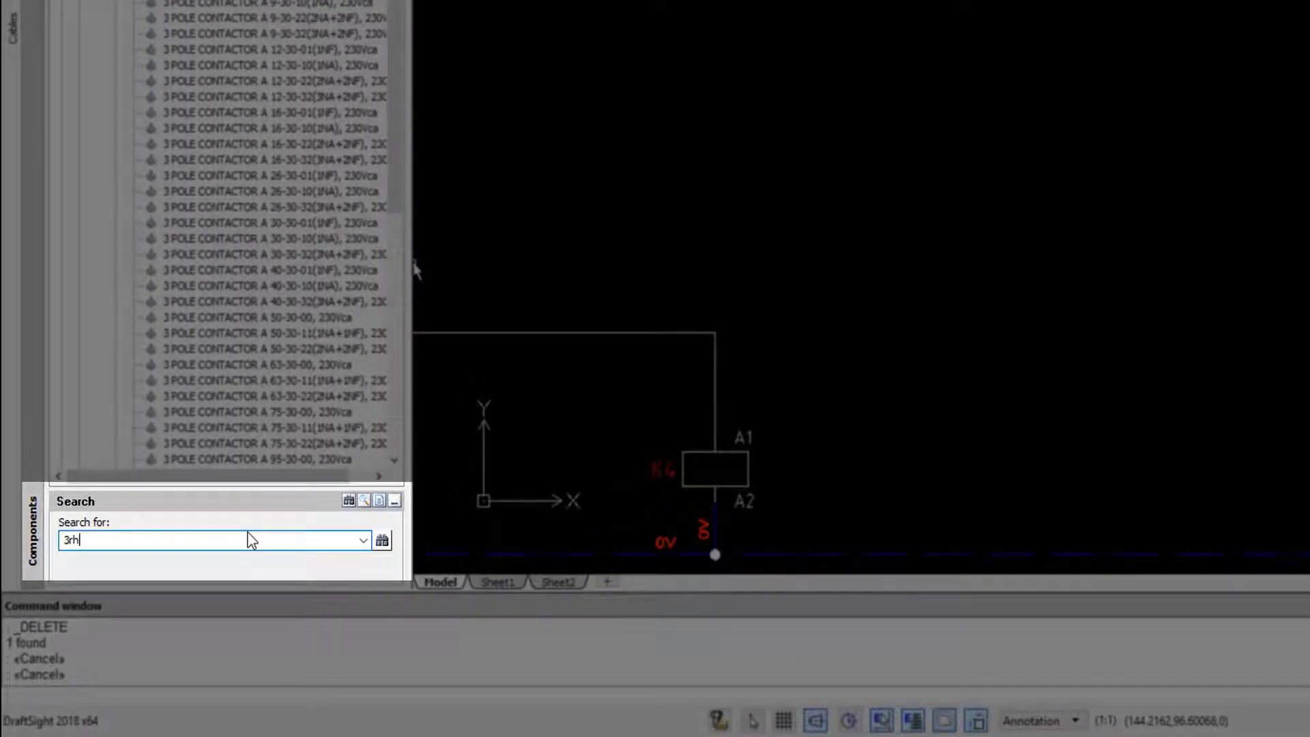
text(3rh11.22)
key(Return)
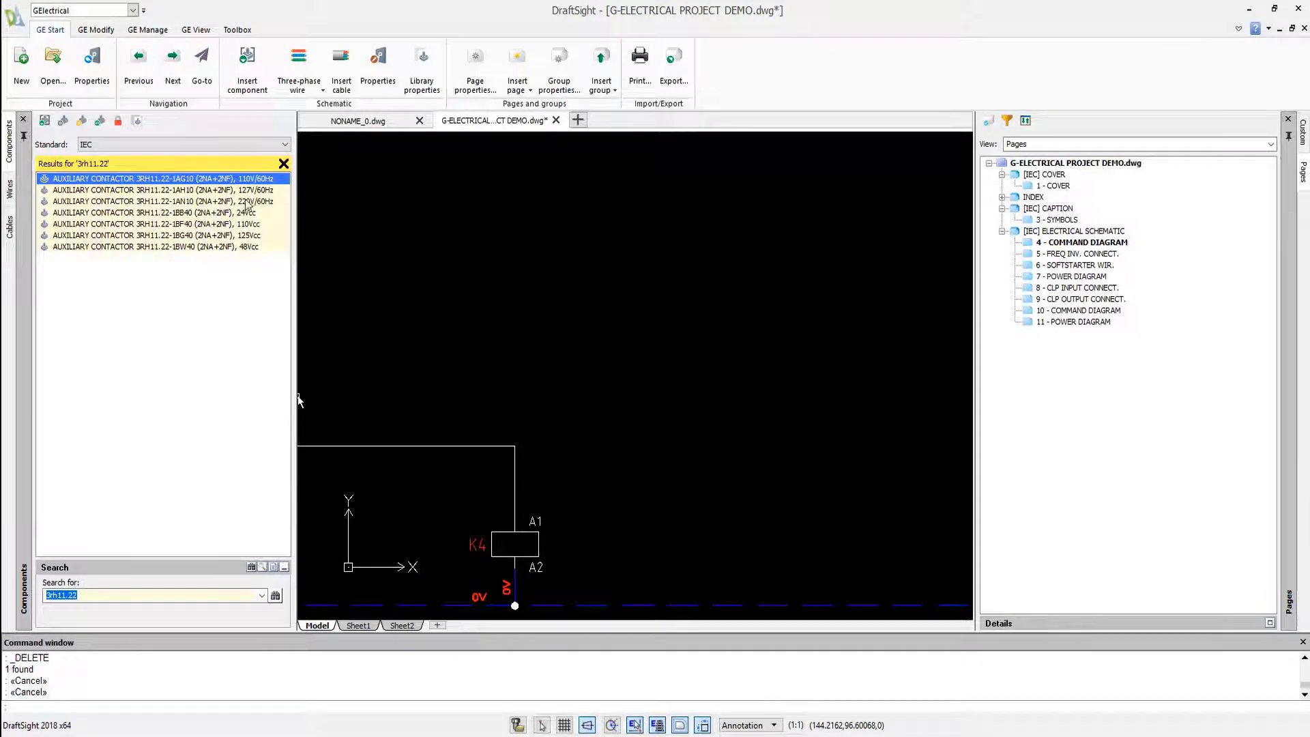
Place the 3RH11.22-1AN10 220V/60Hz auxiliary contactor as K9 beside K4
click(251, 201)
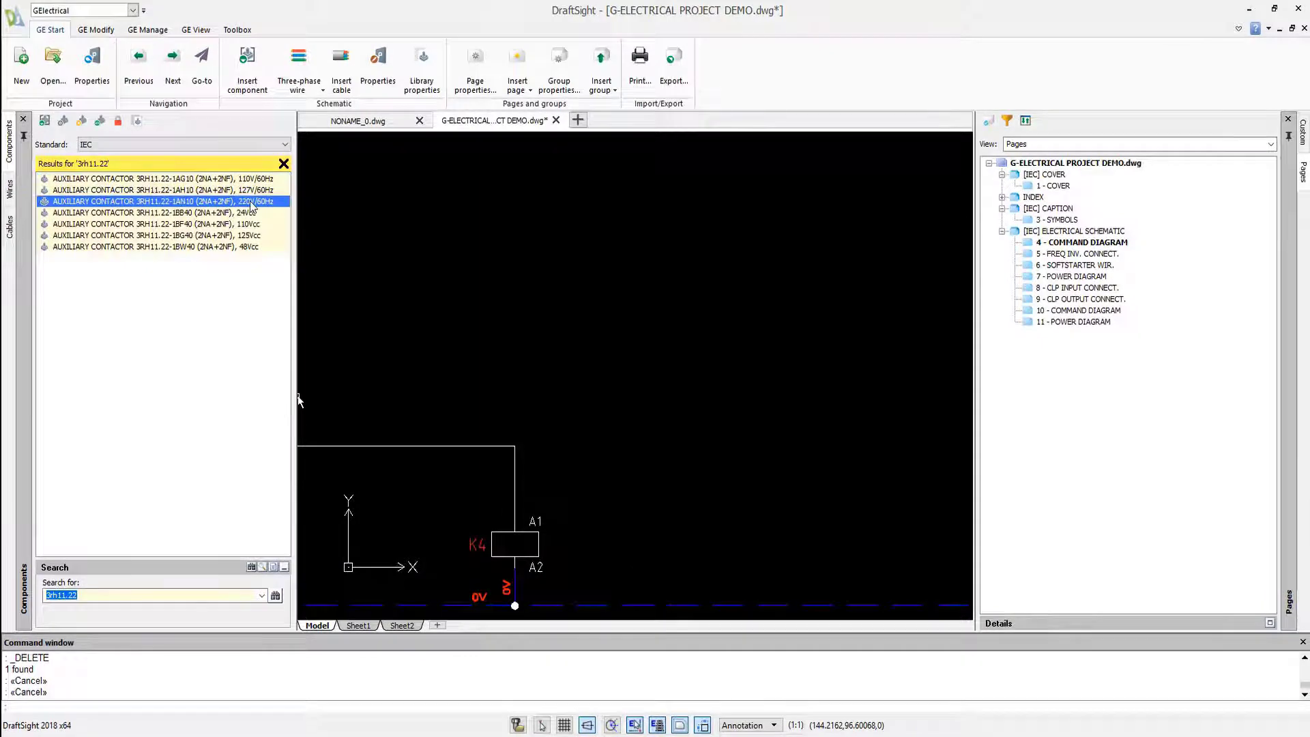
scroll(515, 535, down, 3)
middle_drag(567, 322, 554, 411)
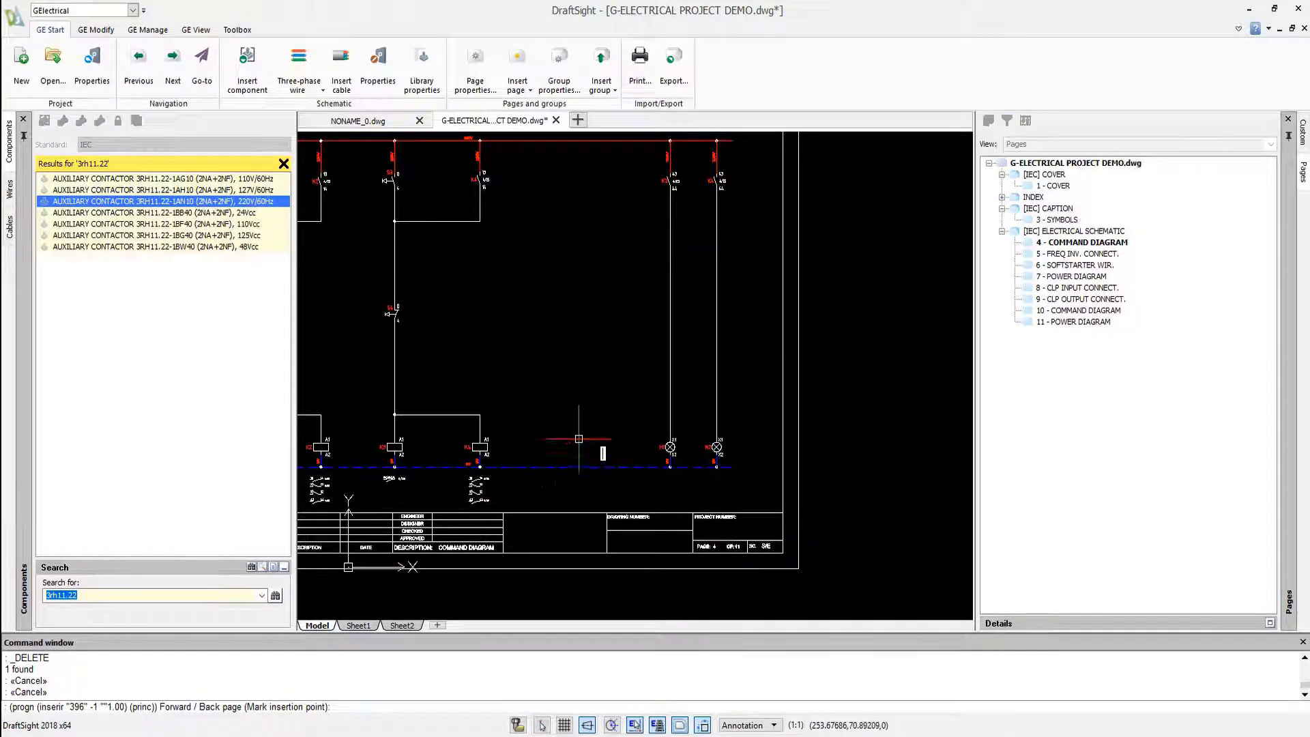
key(Escape)
scroll(594, 445, up, 5)
middle_drag(549, 498, 753, 500)
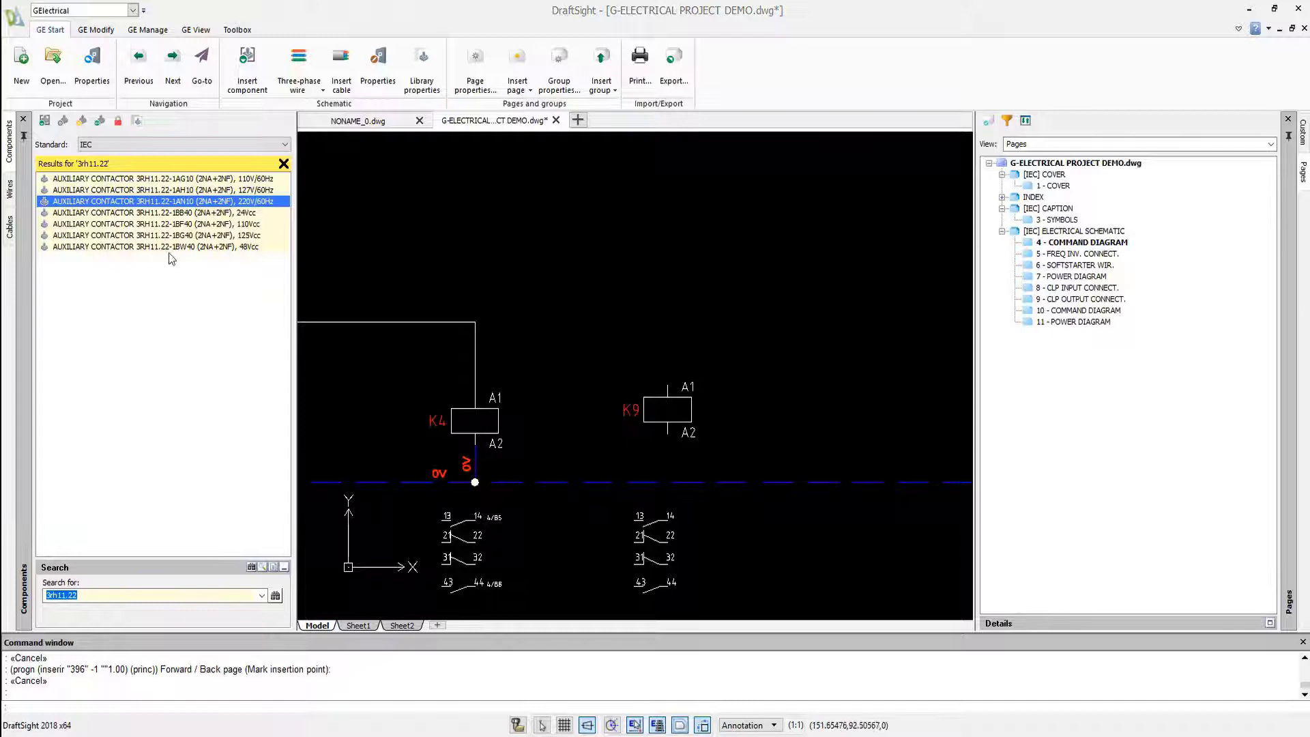
Draw a blue 1,5mm² wire from K9's A2 terminal to the 0V line
click(9, 191)
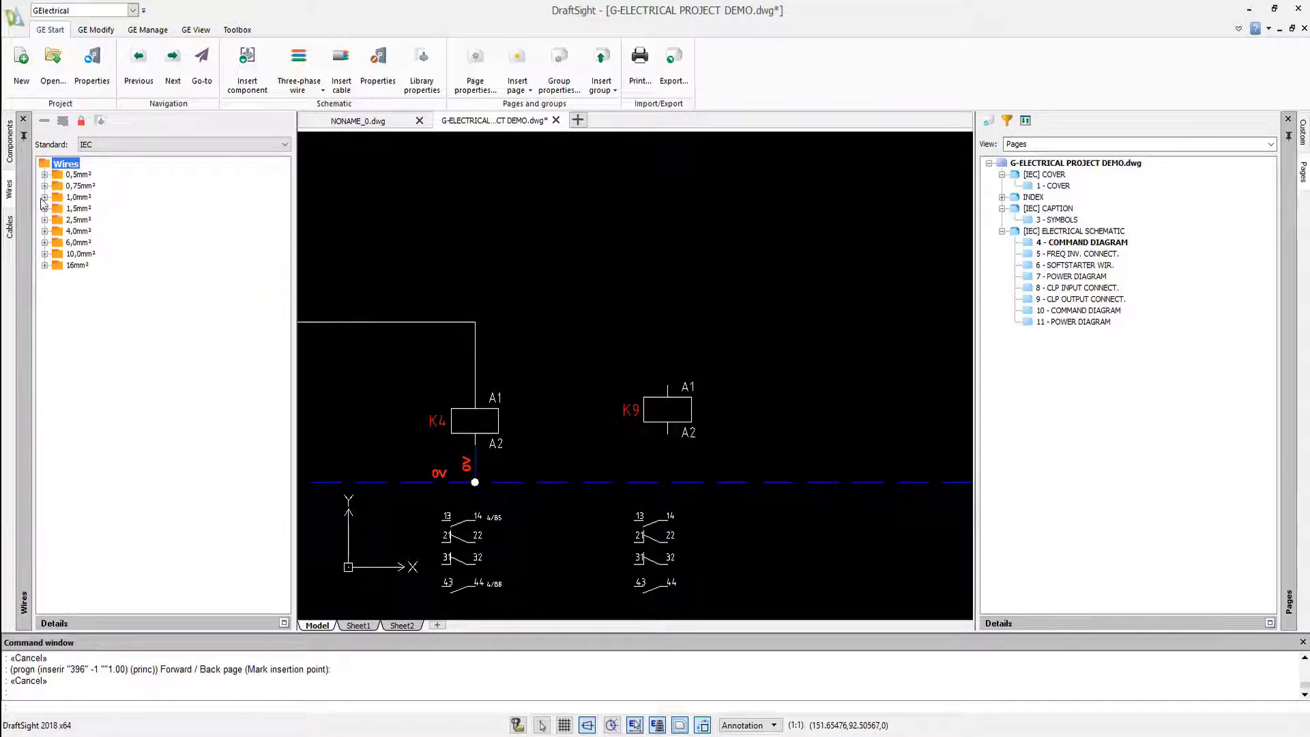
double_click(79, 209)
double_click(102, 231)
scroll(701, 439, up, 2)
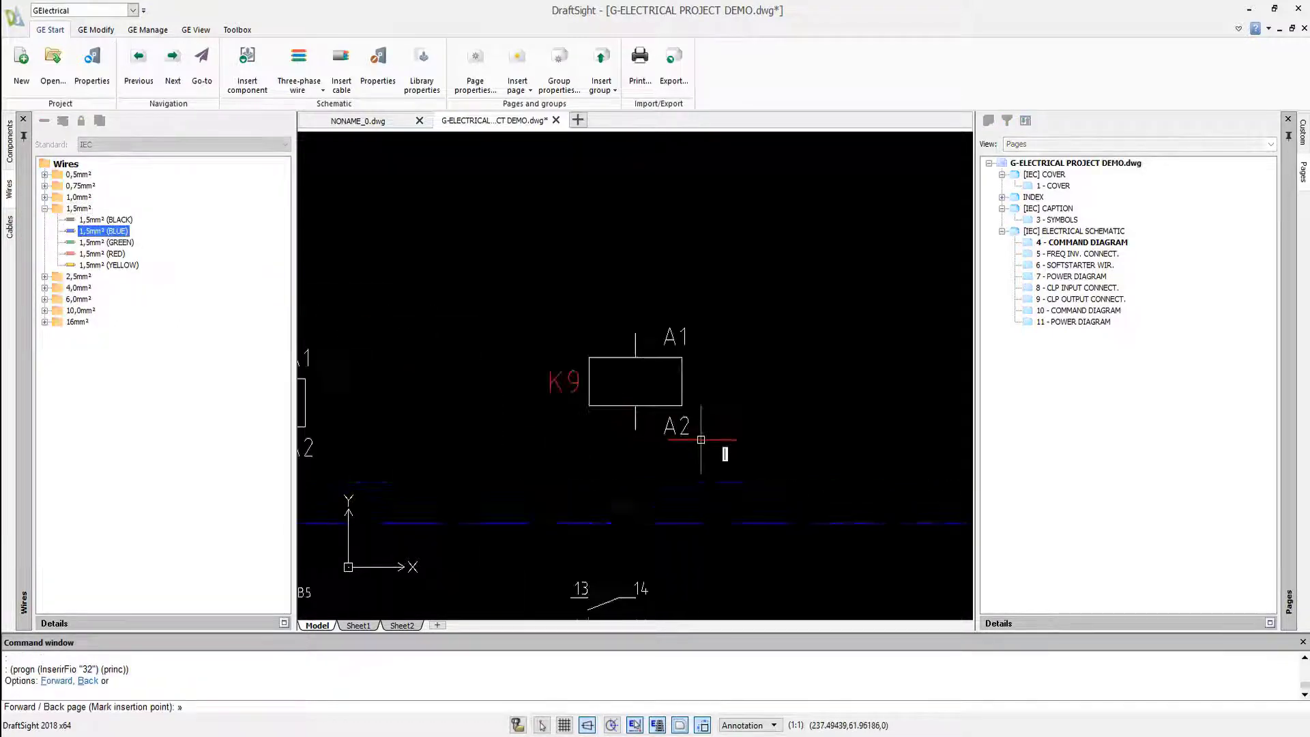
click(635, 429)
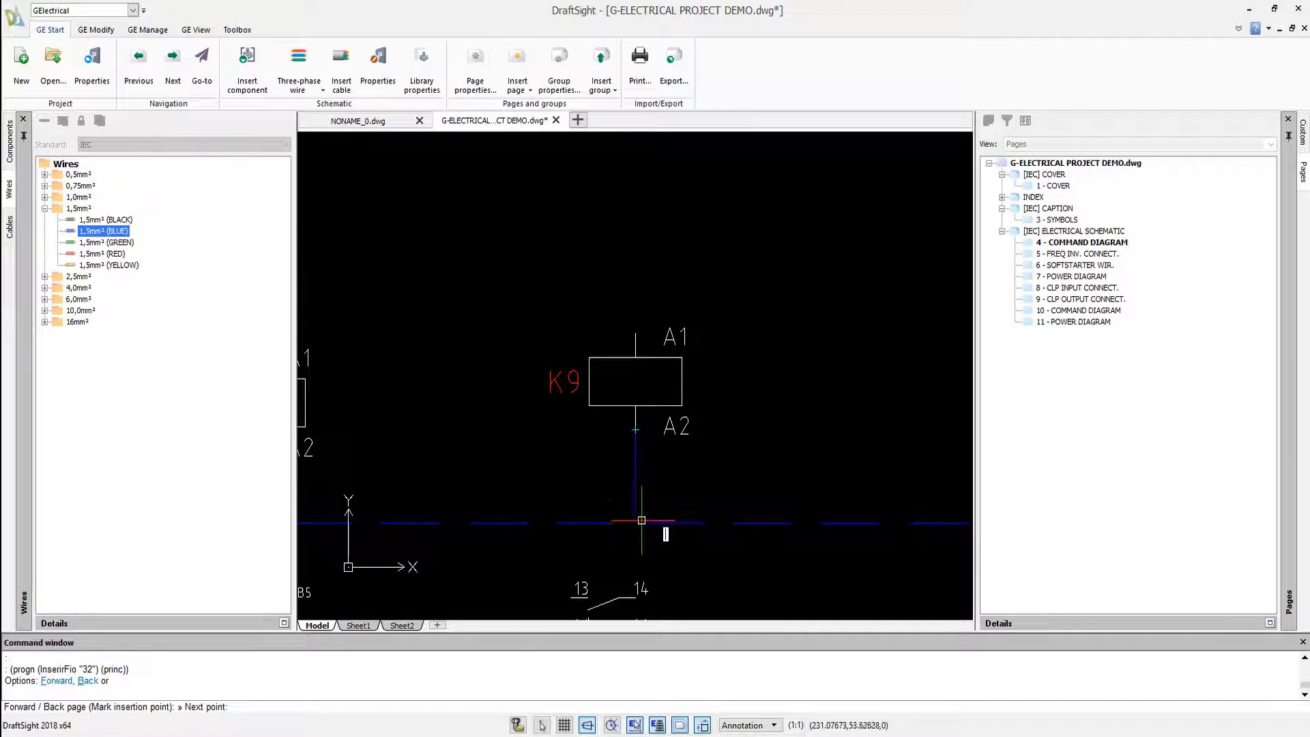
click(641, 524)
key(Return)
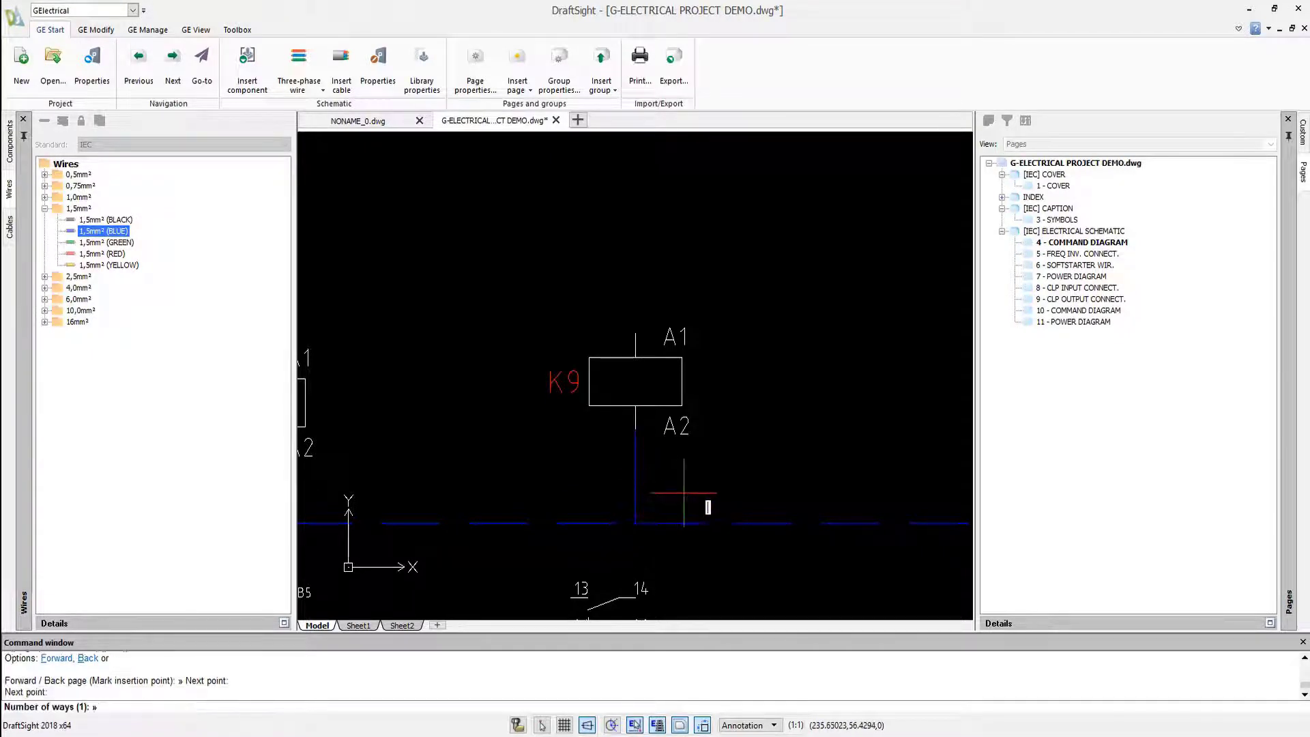
key(Return)
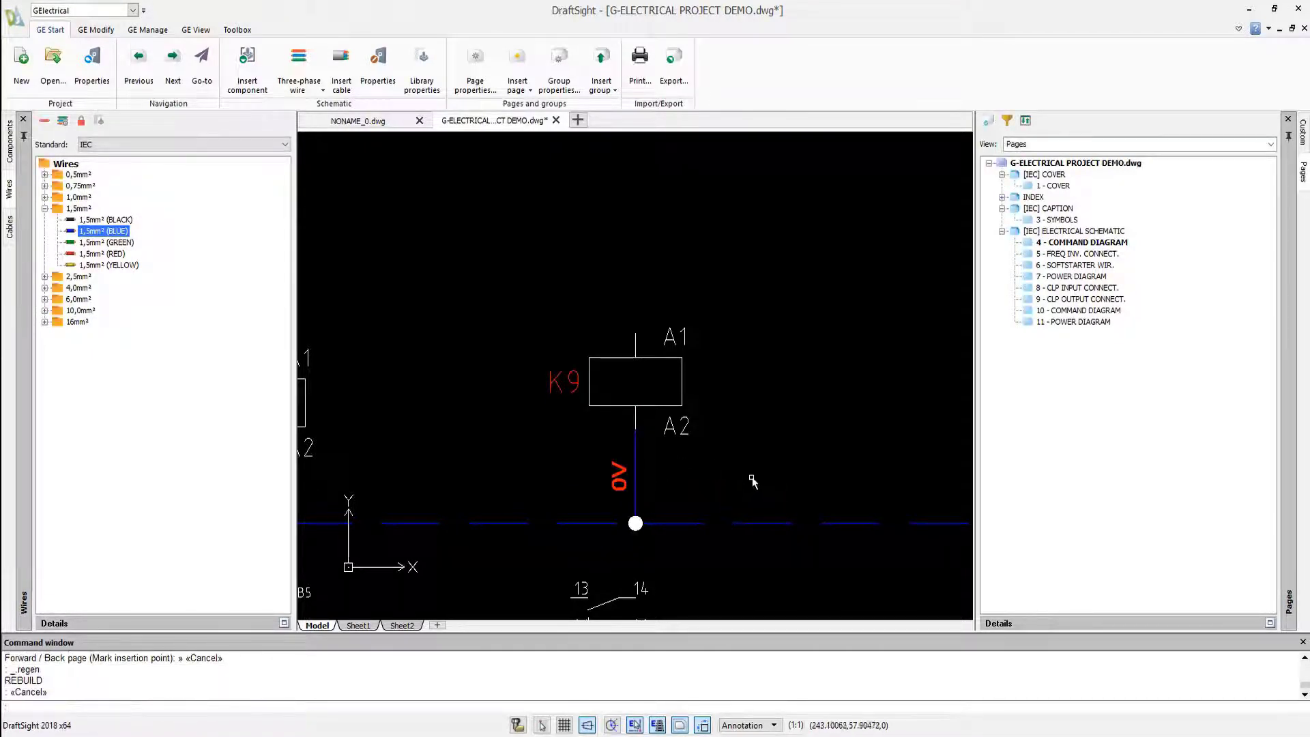
Make the WHITE 1,0mm² wire the default
click(45, 197)
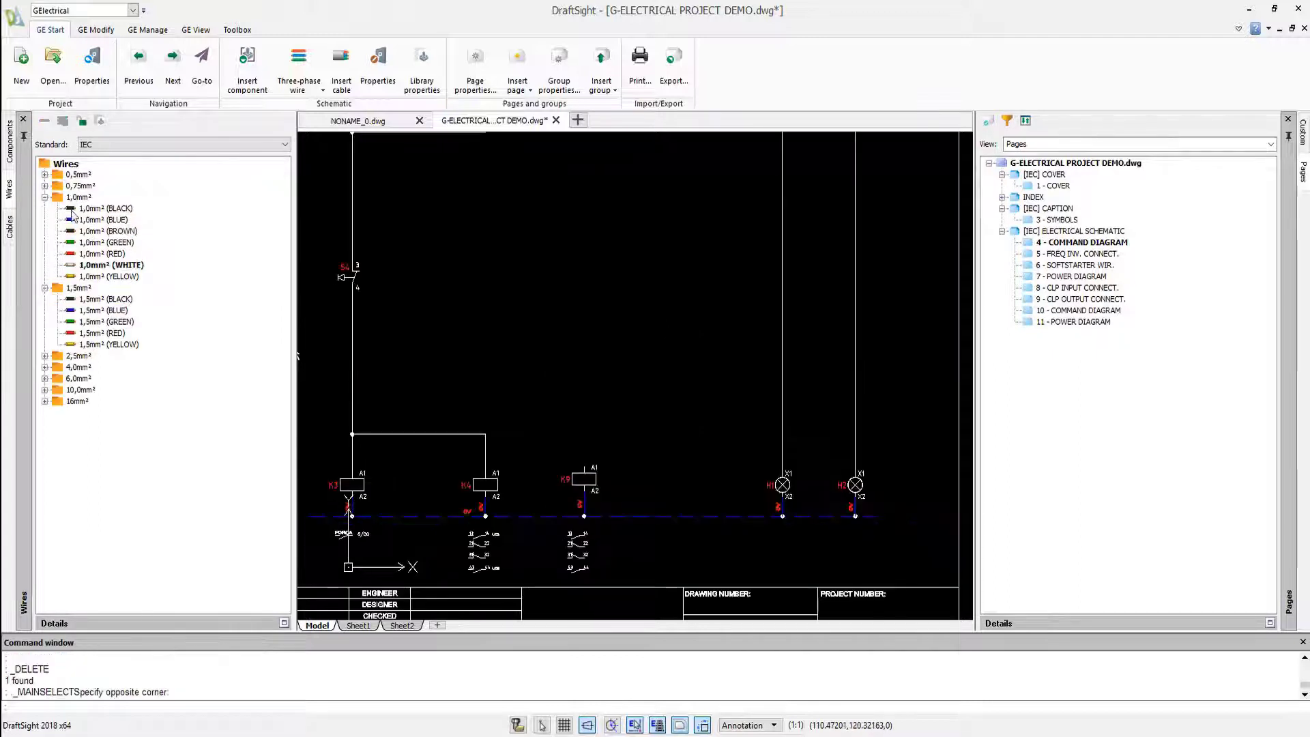
right_click(117, 266)
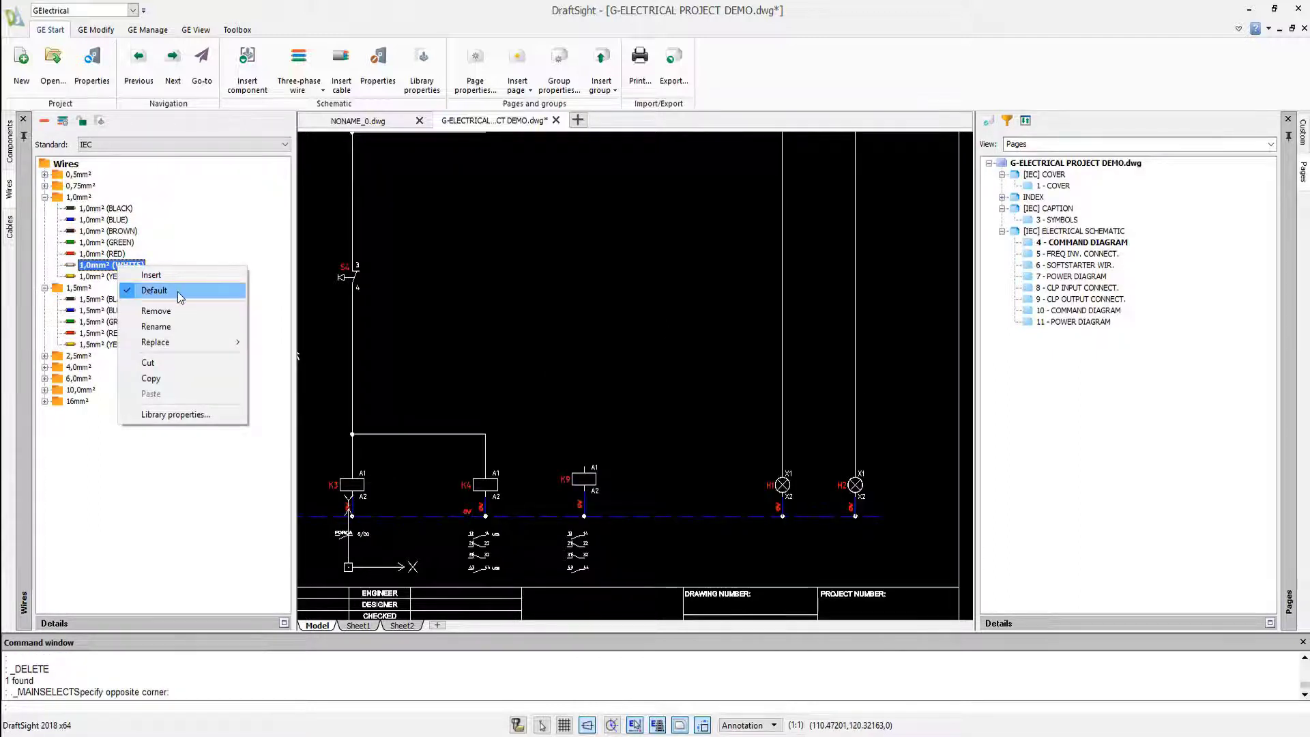
click(178, 292)
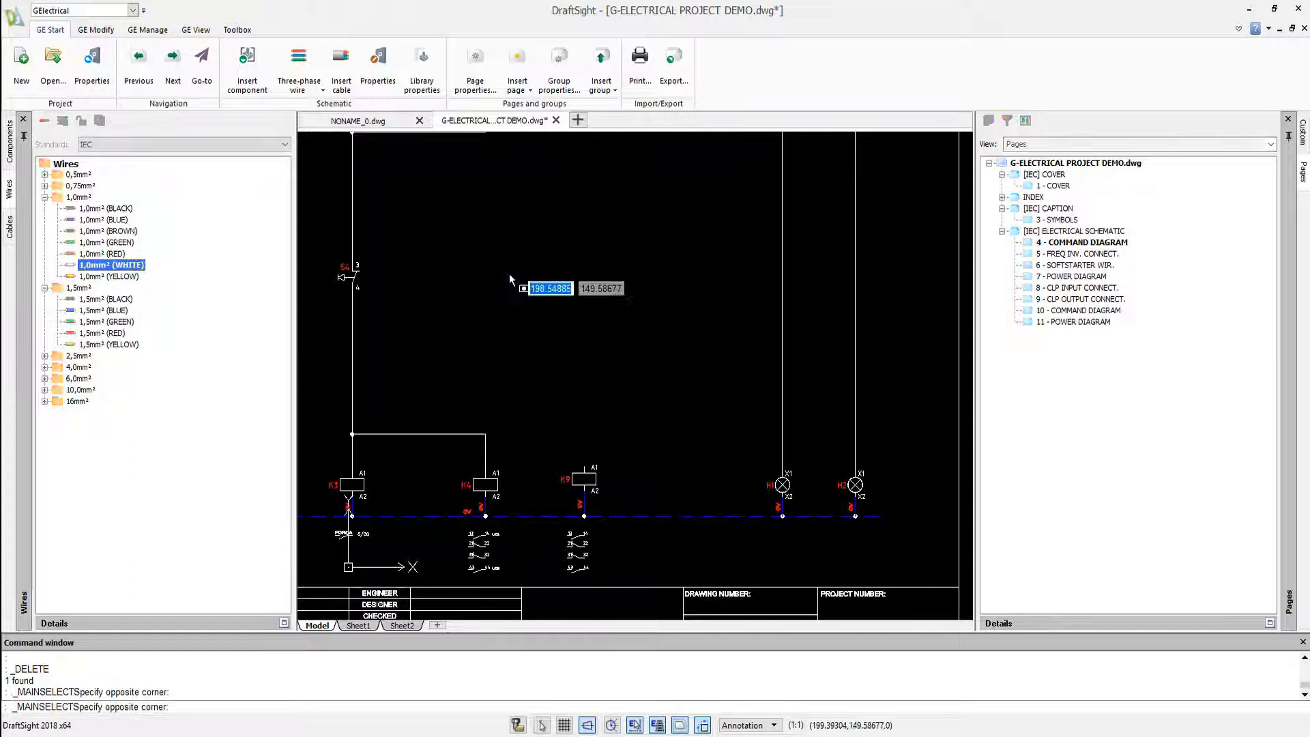
click(350, 560)
Draw the white 1,0mm² wire from K9's A1 terminal to K4's supply line
click(585, 464)
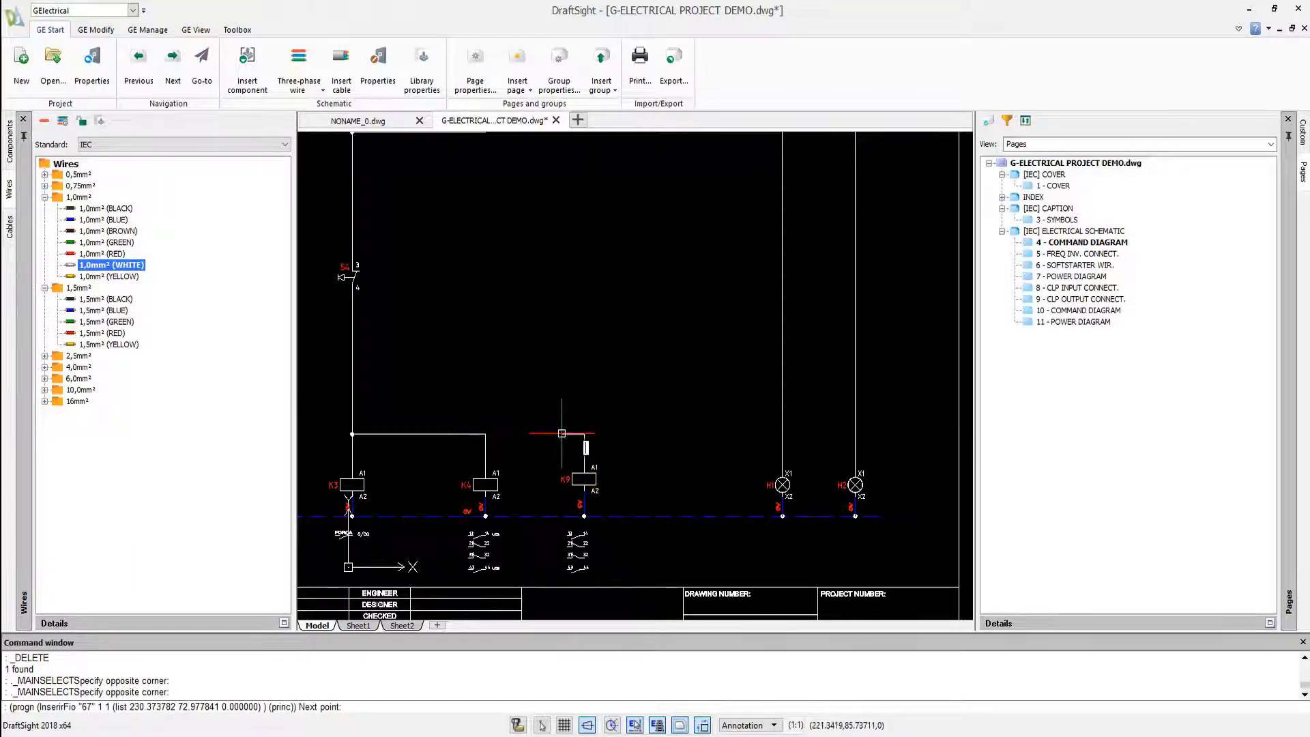
click(485, 433)
key(Return)
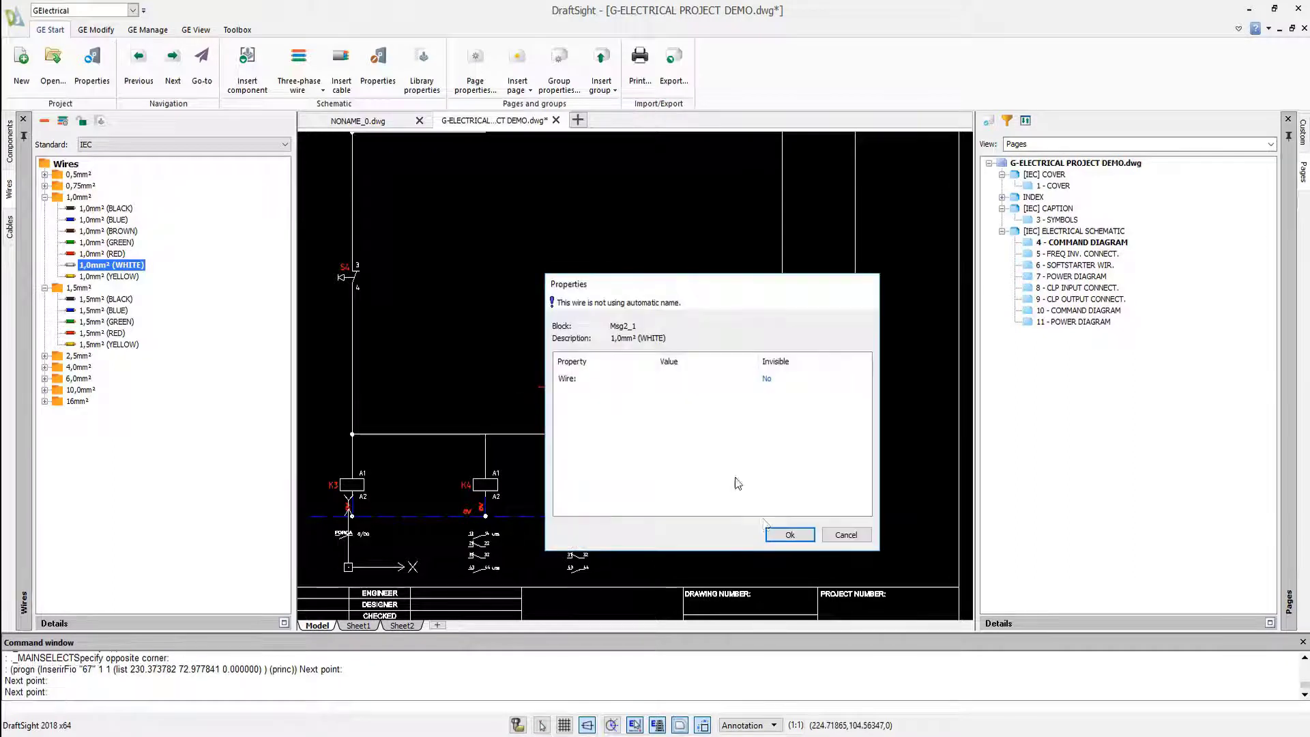
click(785, 534)
key(Escape)
scroll(533, 477, up, 2)
scroll(533, 478, up, 2)
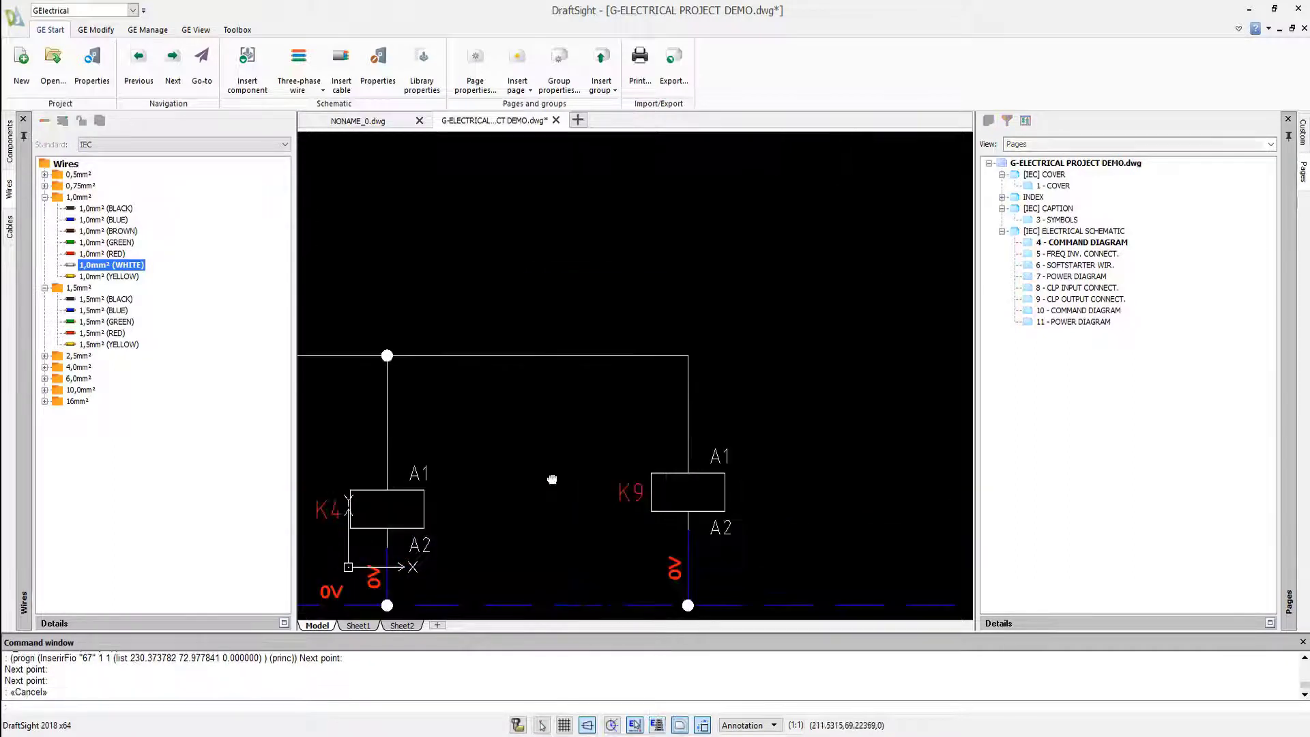
middle_drag(553, 476, 515, 384)
scroll(685, 313, down, 2)
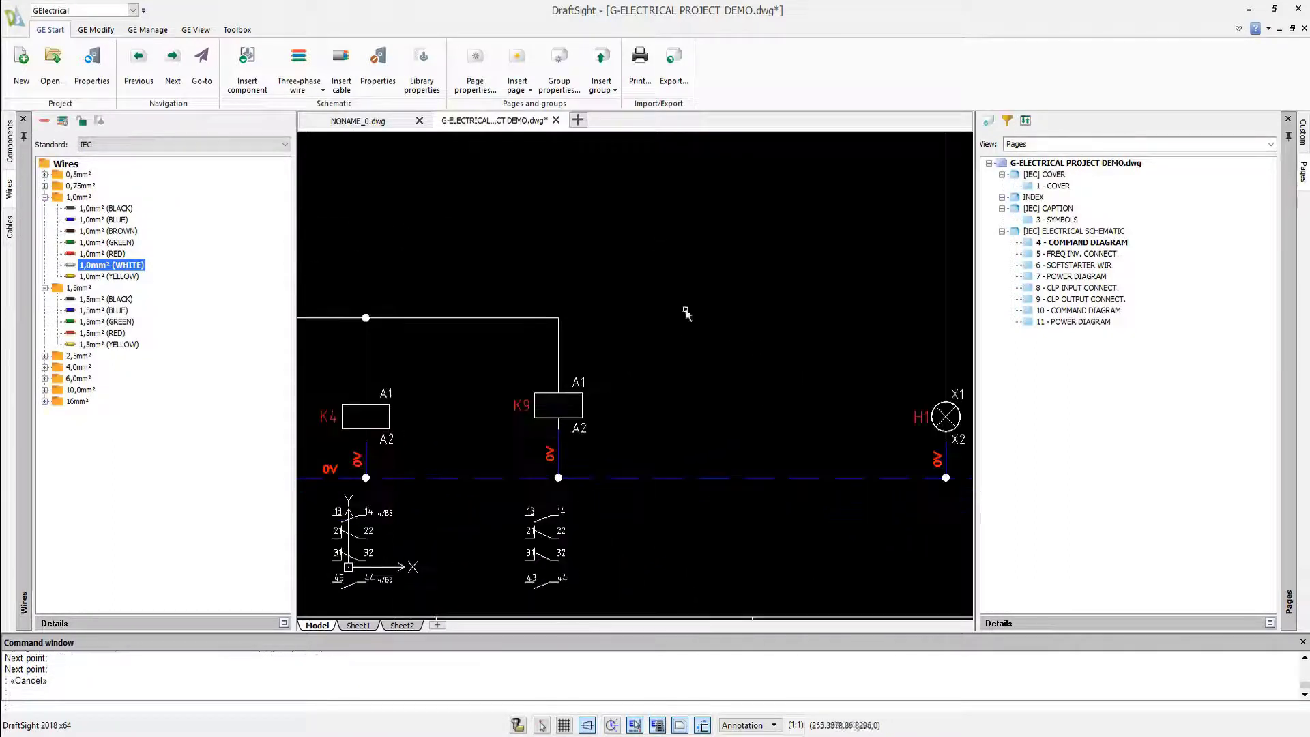
middle_click(705, 302)
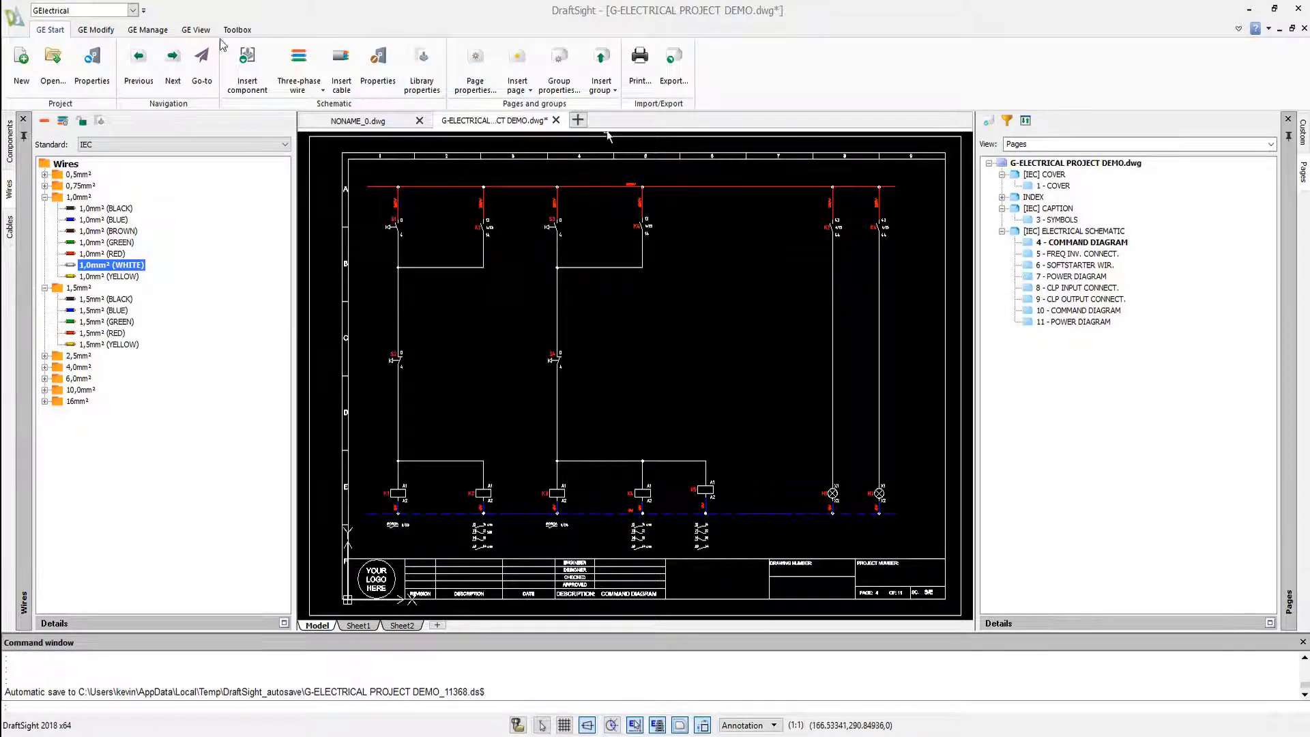
In the Project palette, group components by prefix and expand Prefix: K down to K9
click(156, 30)
click(196, 29)
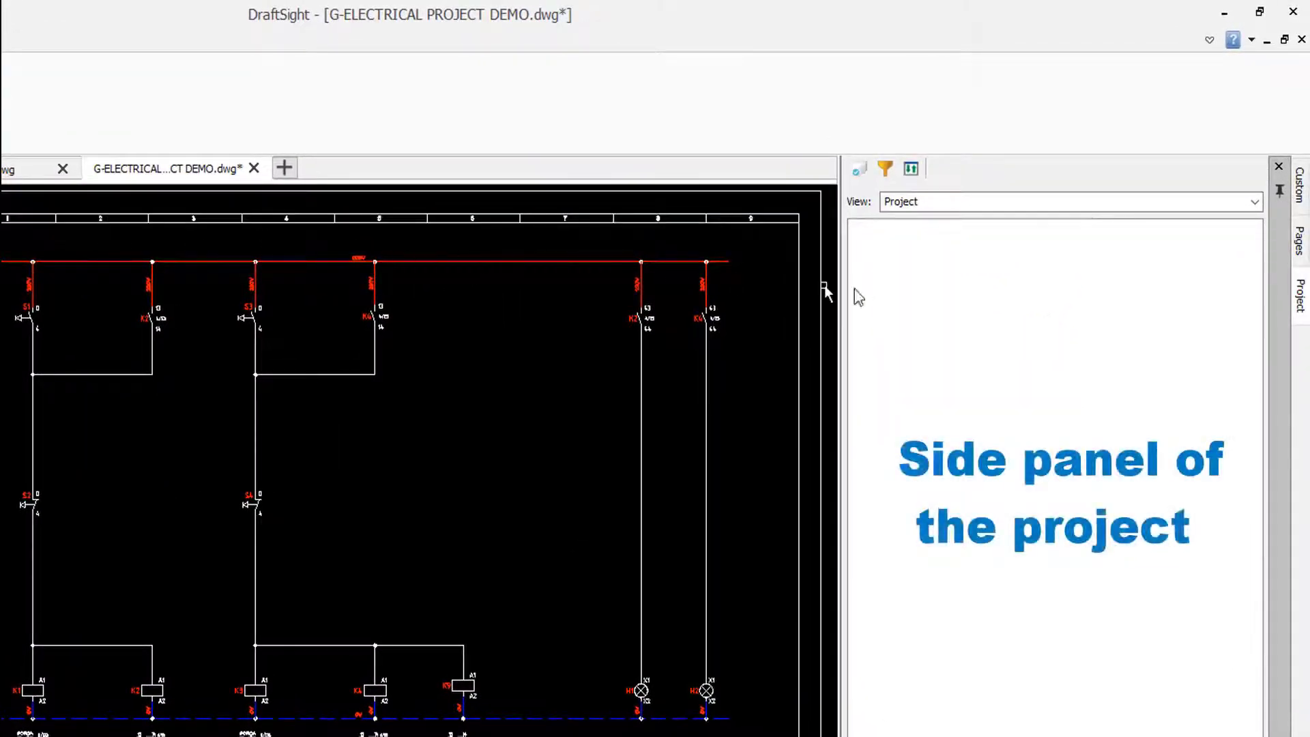
click(879, 260)
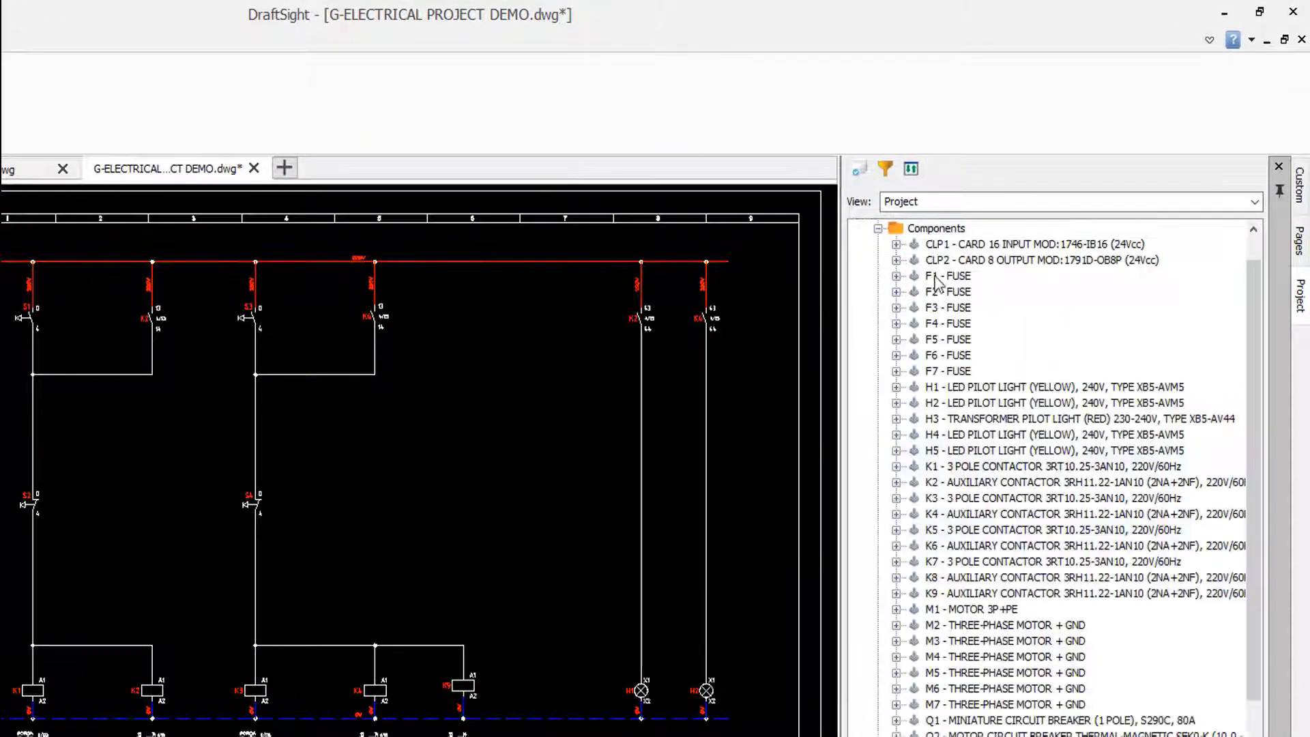
scroll(972, 368, down, 4)
scroll(972, 371, up, 4)
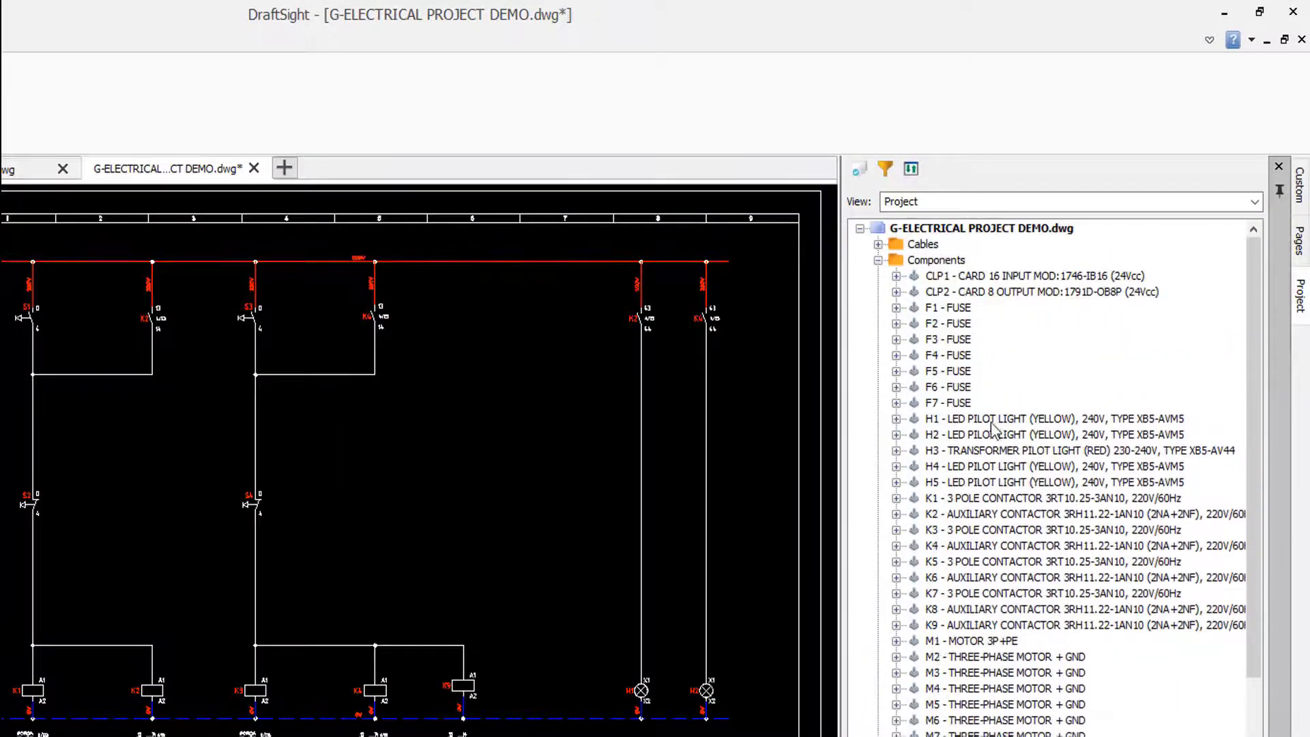
click(859, 169)
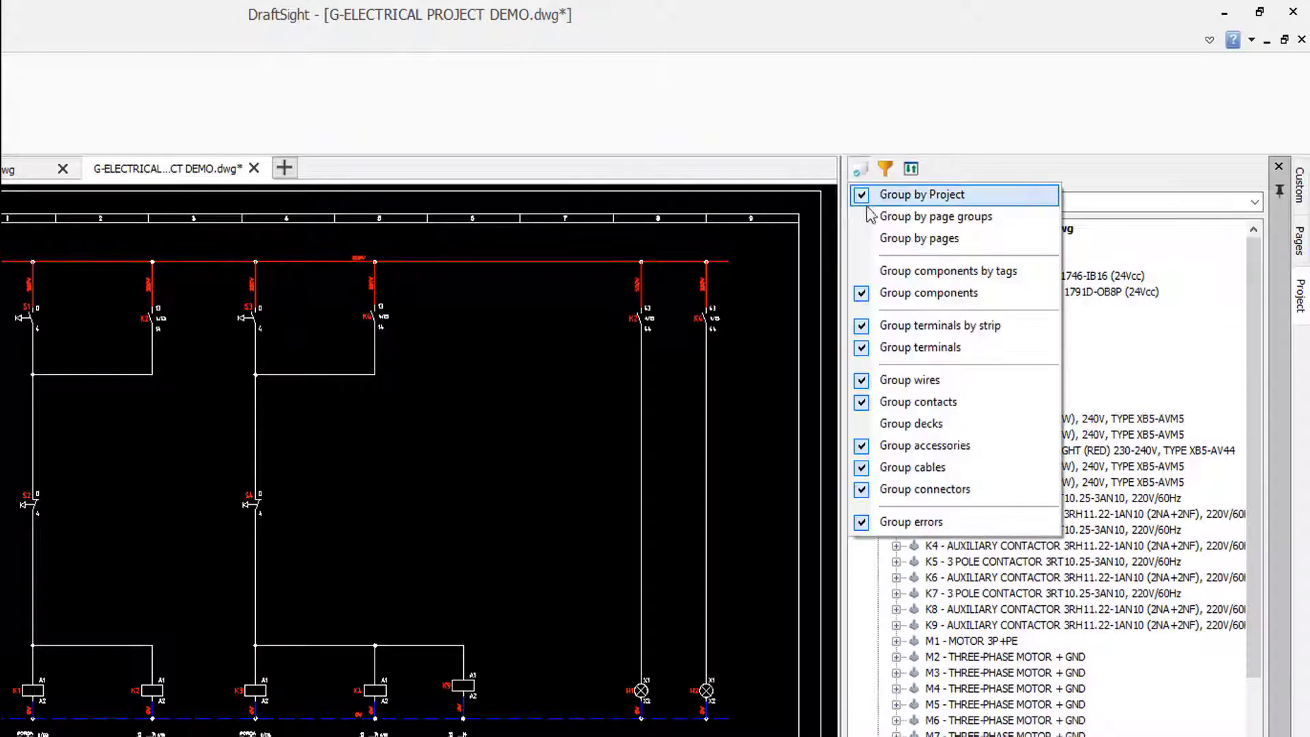
click(1134, 313)
click(896, 324)
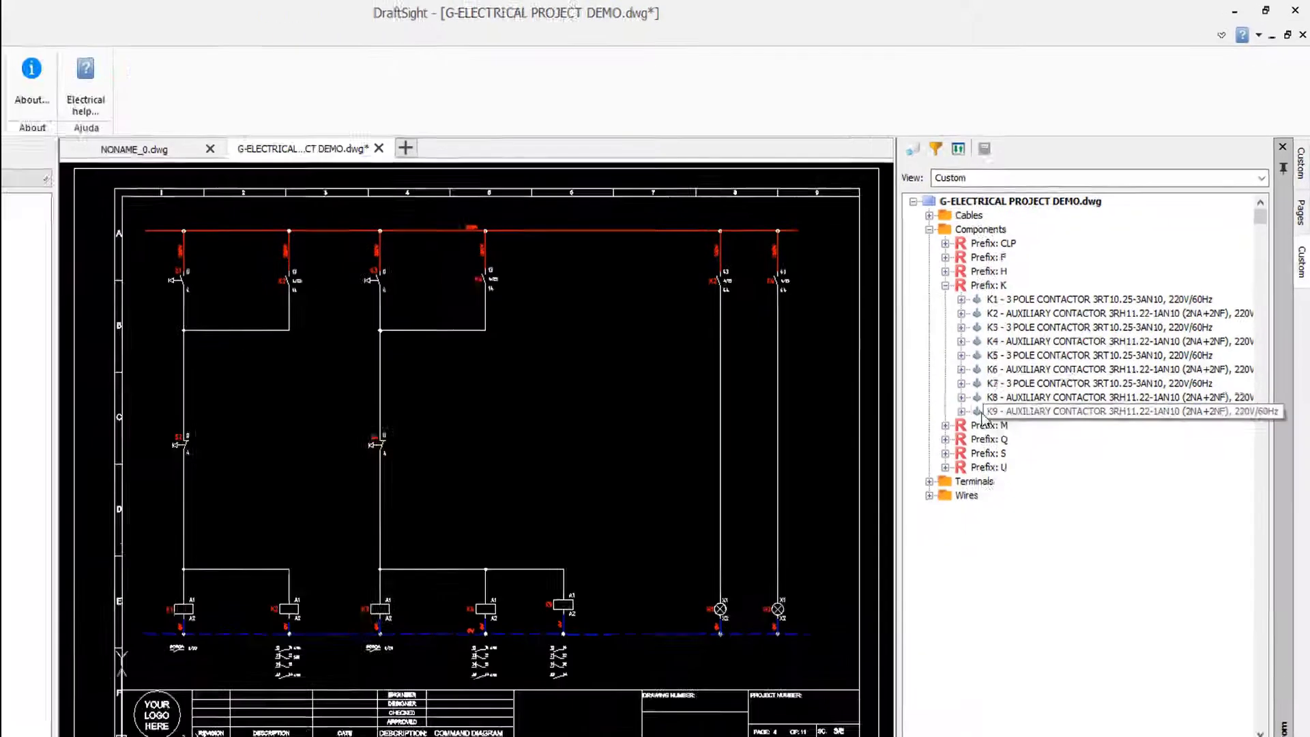
double_click(982, 414)
Place K9's 21,22 NC contact on the right wire and 13,14 NO on the left
click(977, 425)
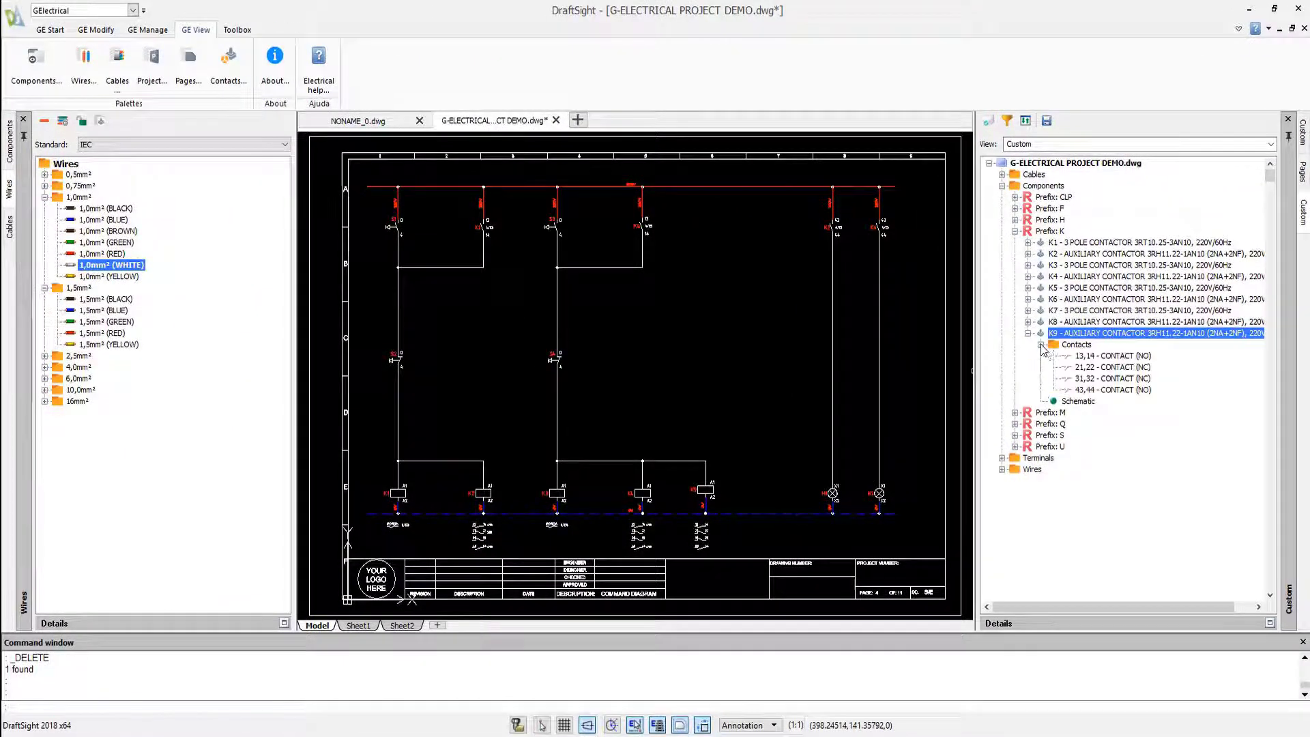
double_click(1100, 368)
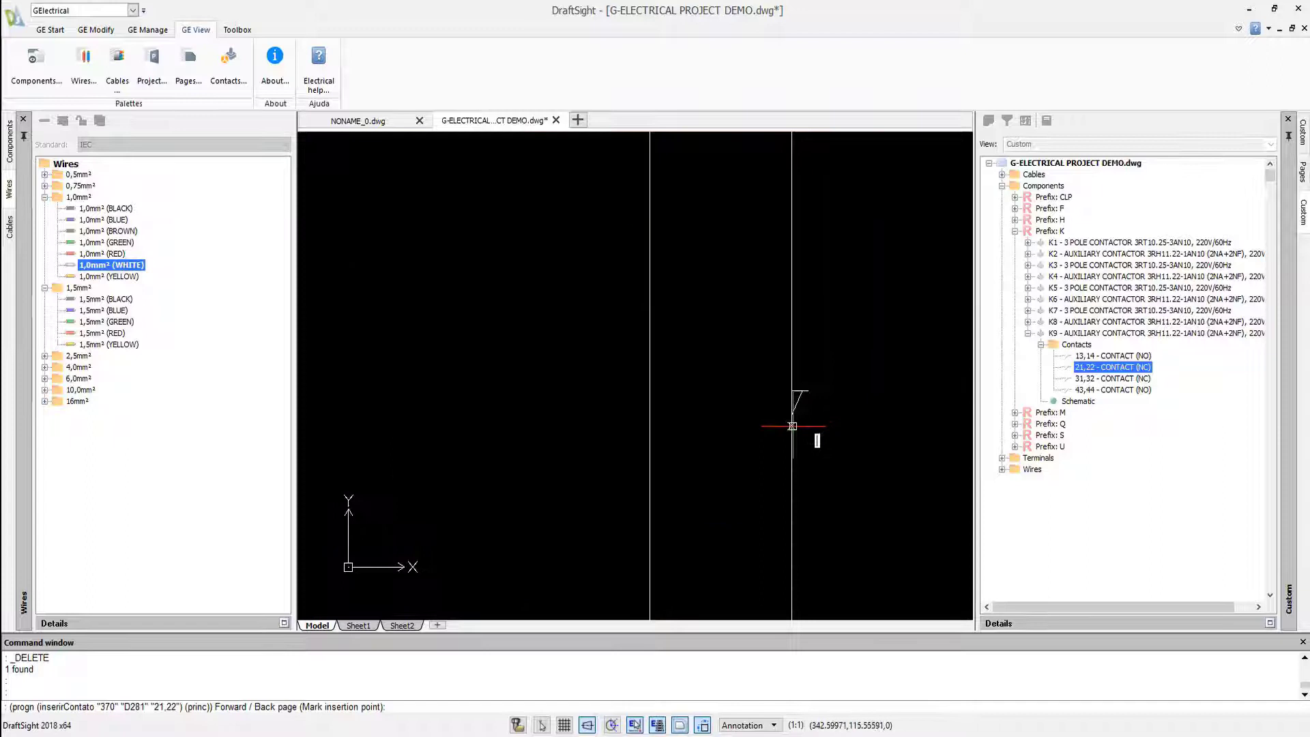
click(792, 426)
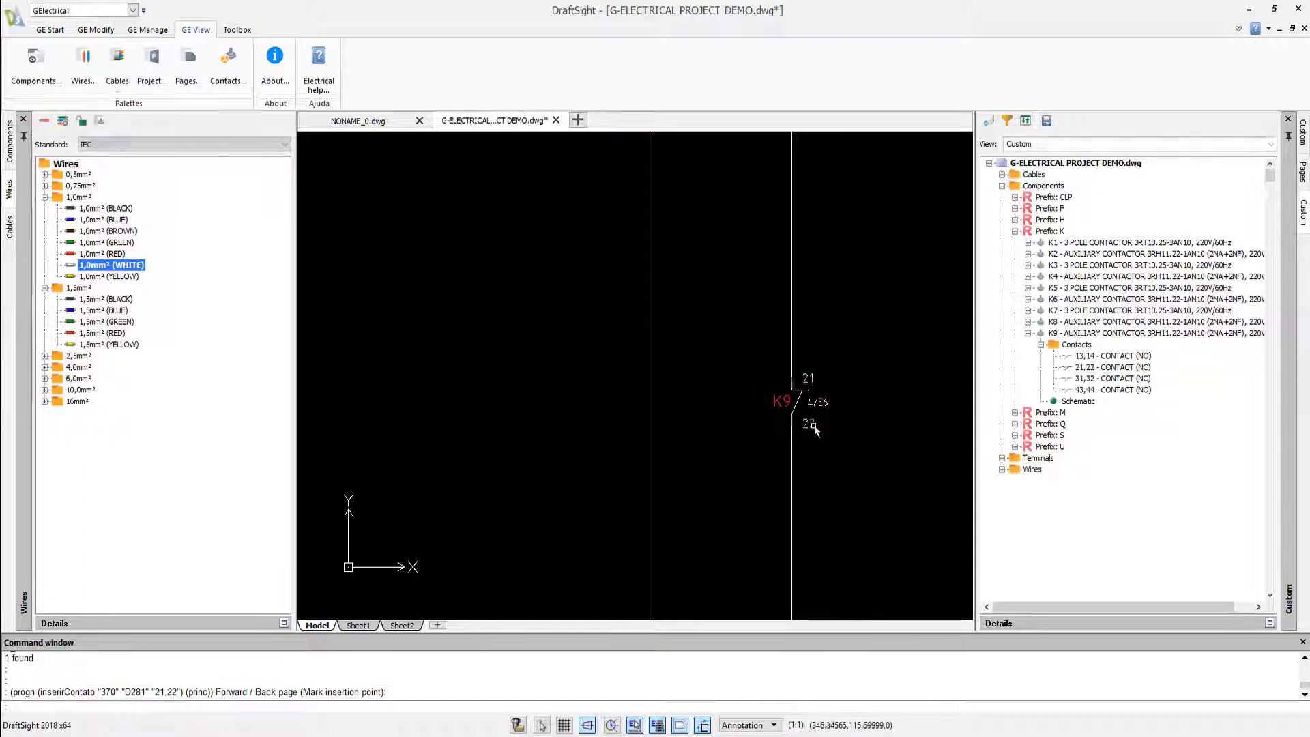
double_click(1108, 357)
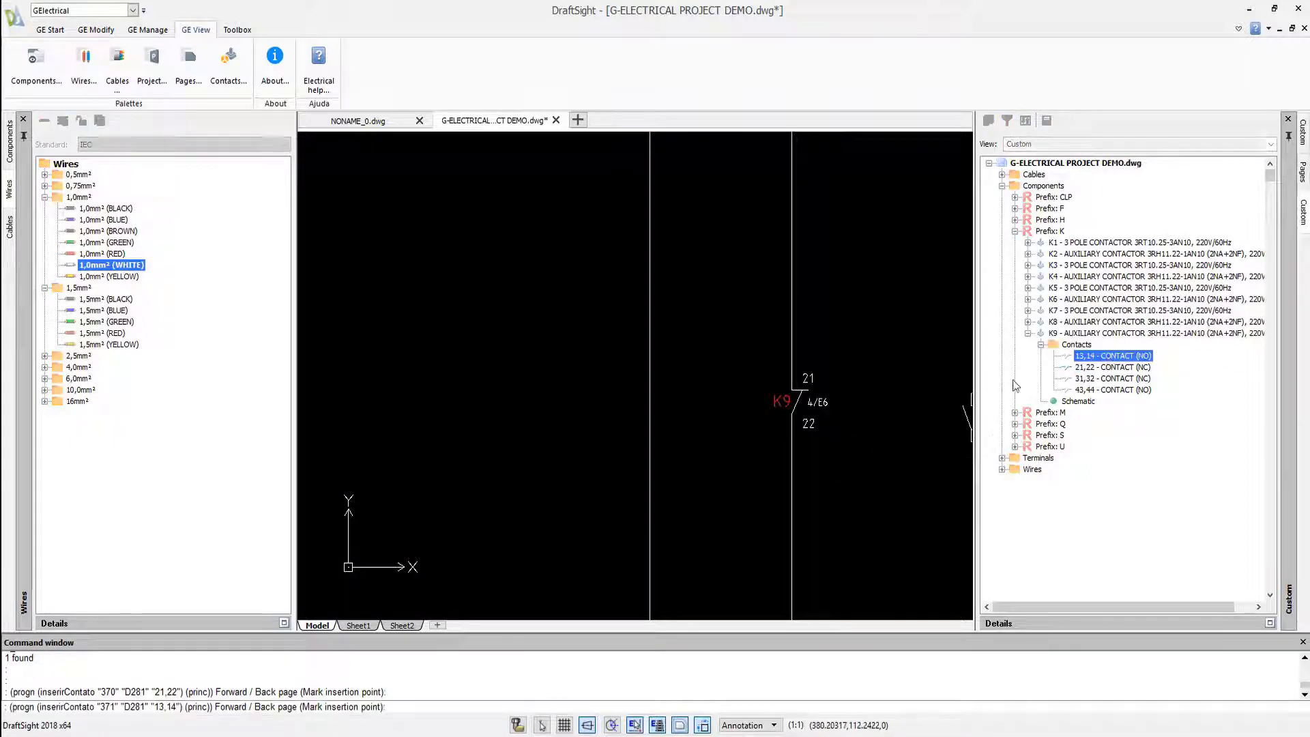
click(650, 413)
scroll(655, 382, up, 3)
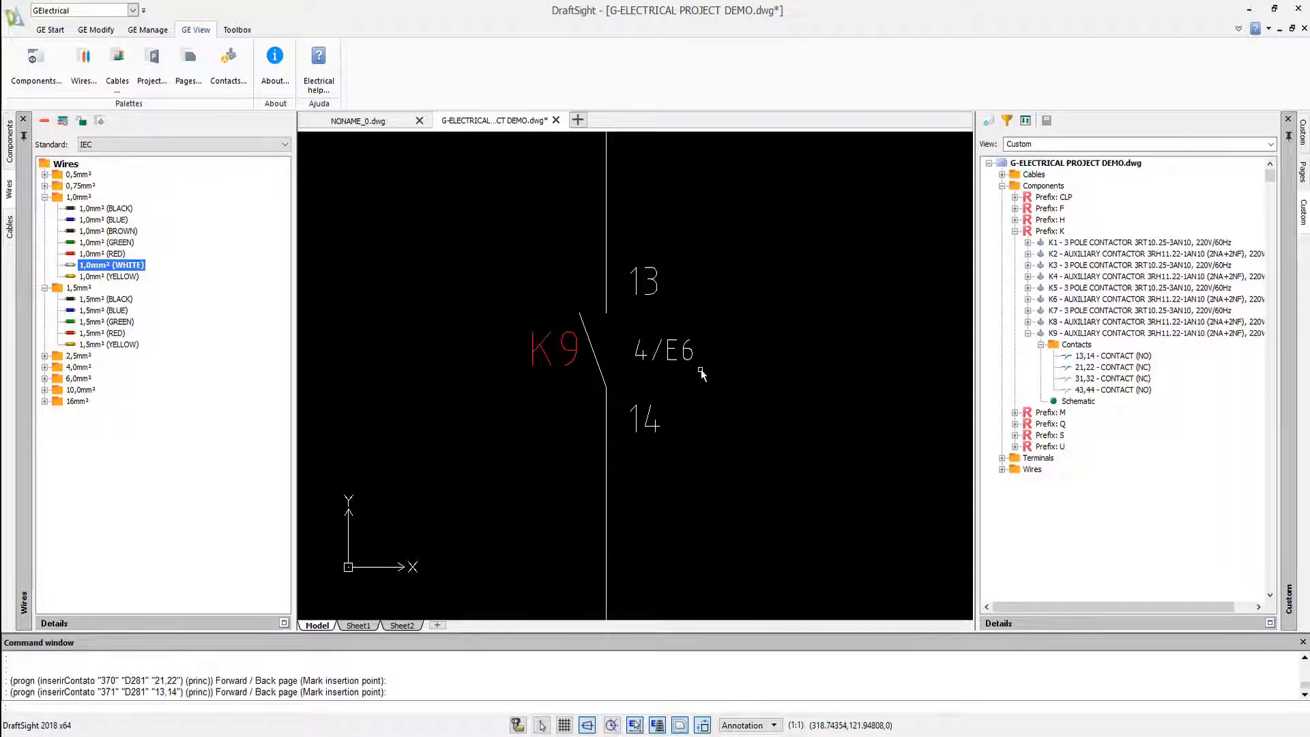
scroll(702, 372, down, 3)
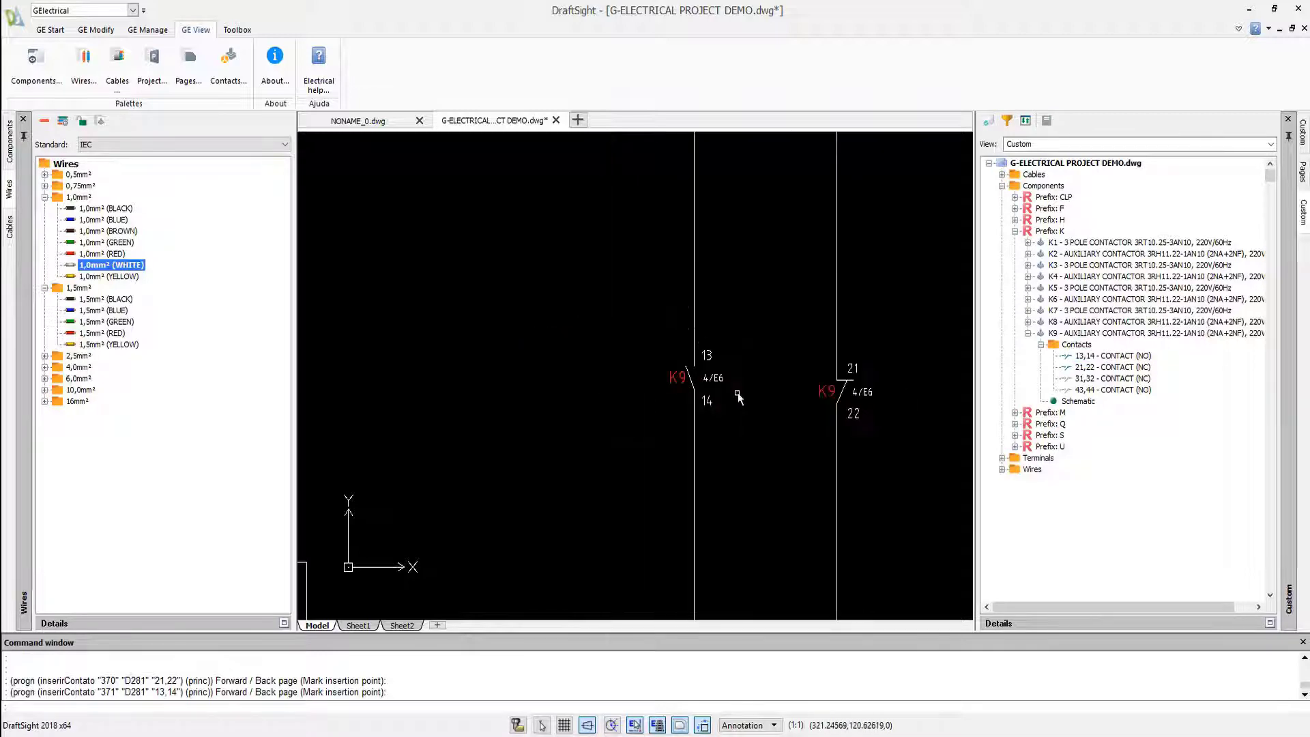
click(913, 337)
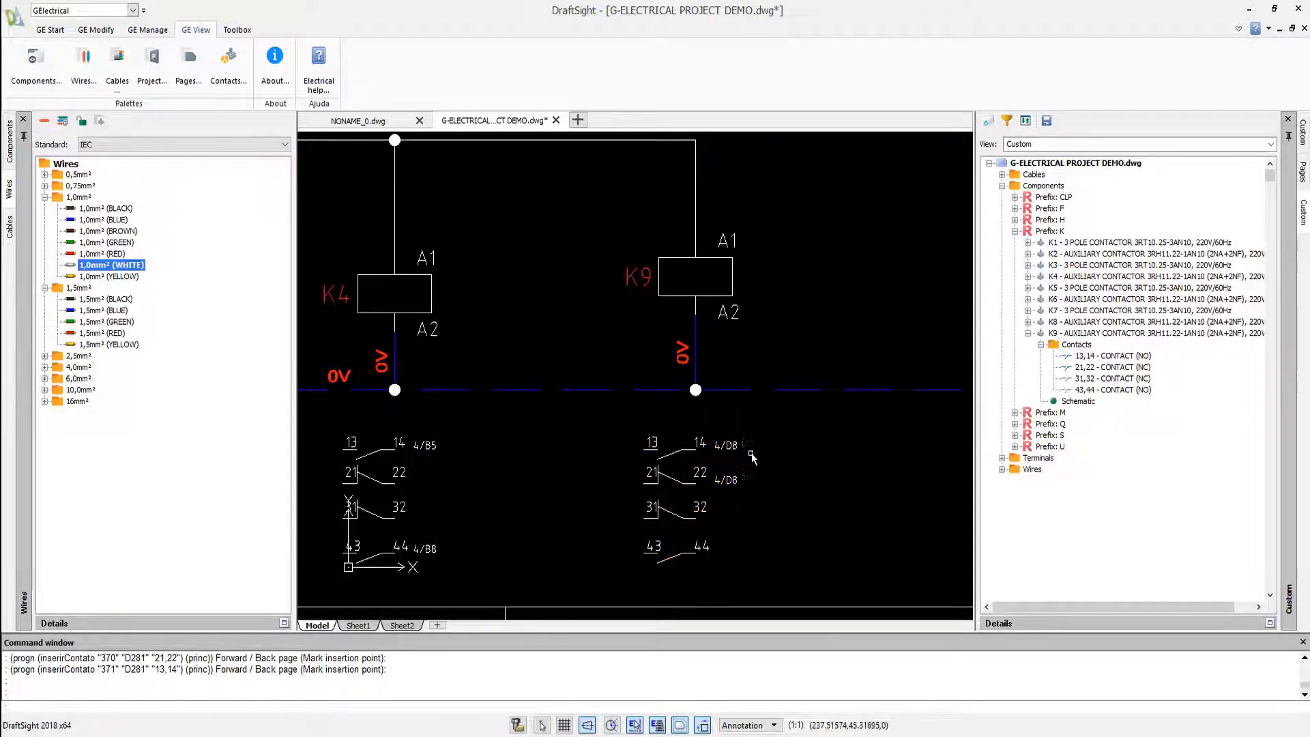
scroll(744, 487, down, 5)
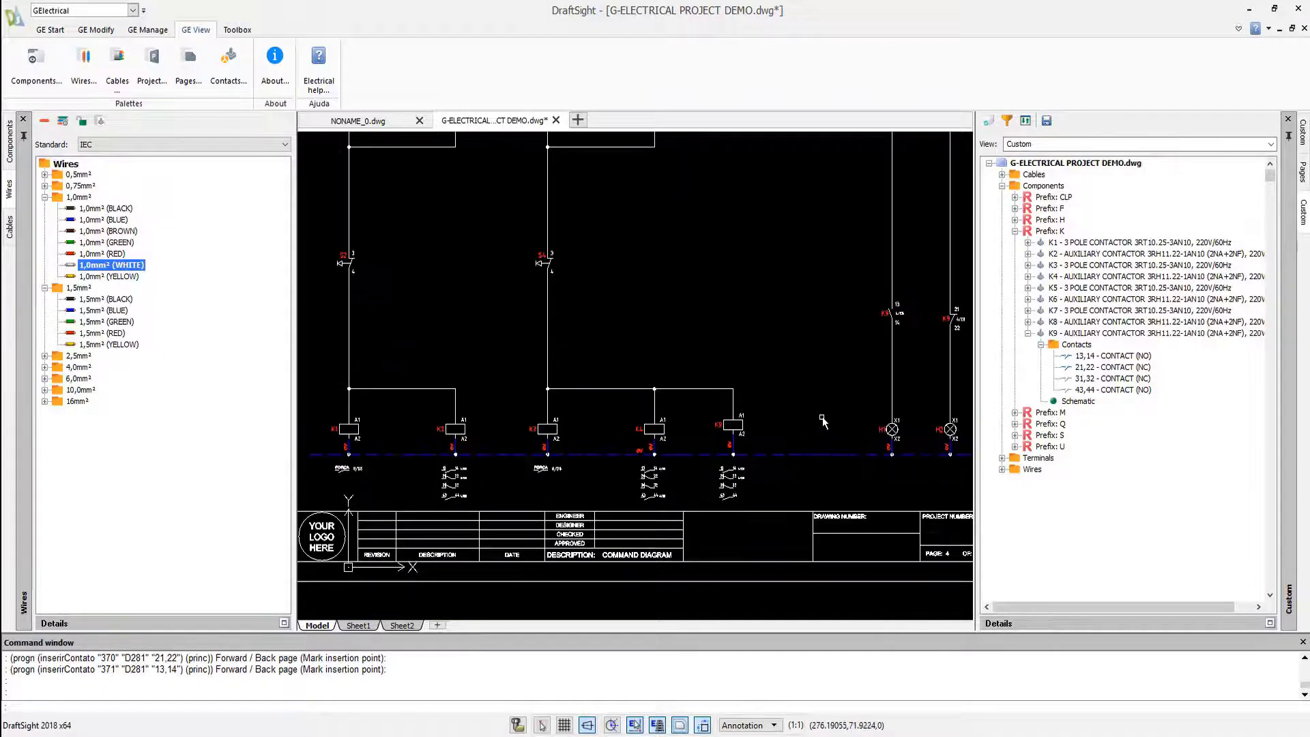
click(822, 421)
Number all the project's wires automatically using 1-digit tags
click(55, 31)
click(93, 33)
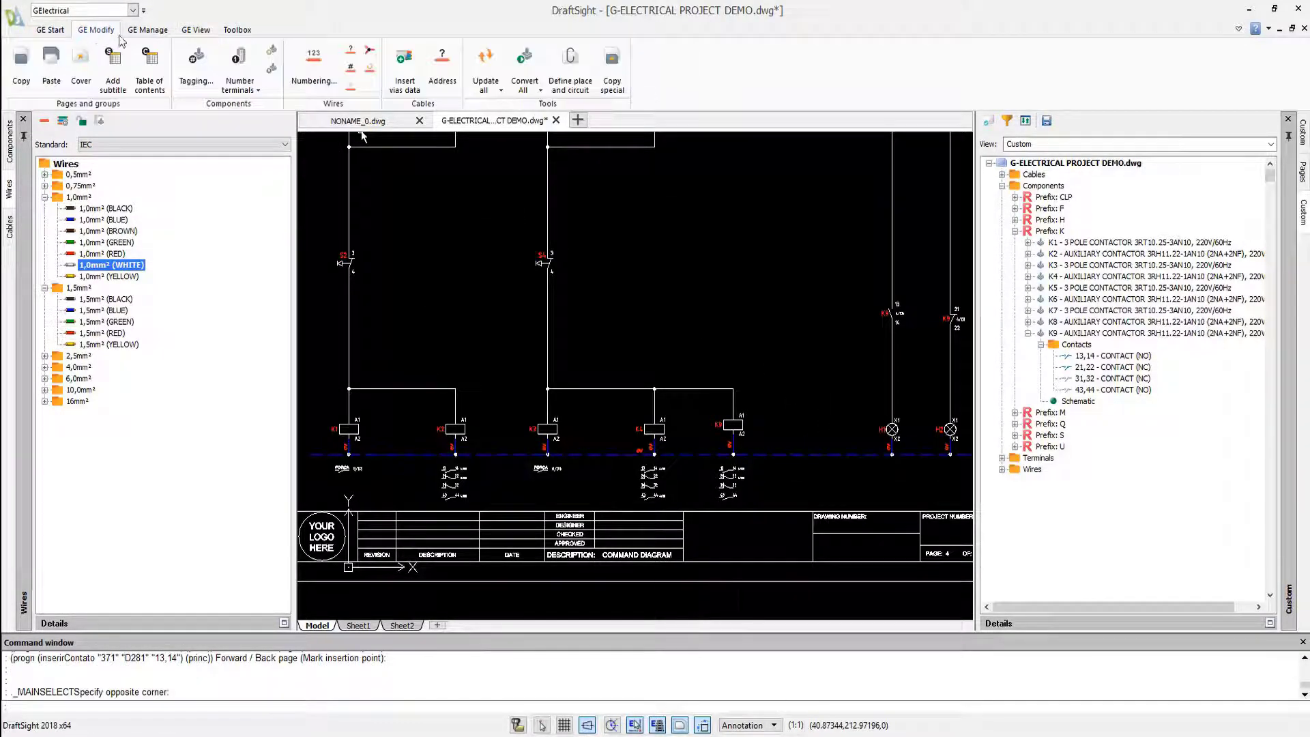
click(309, 67)
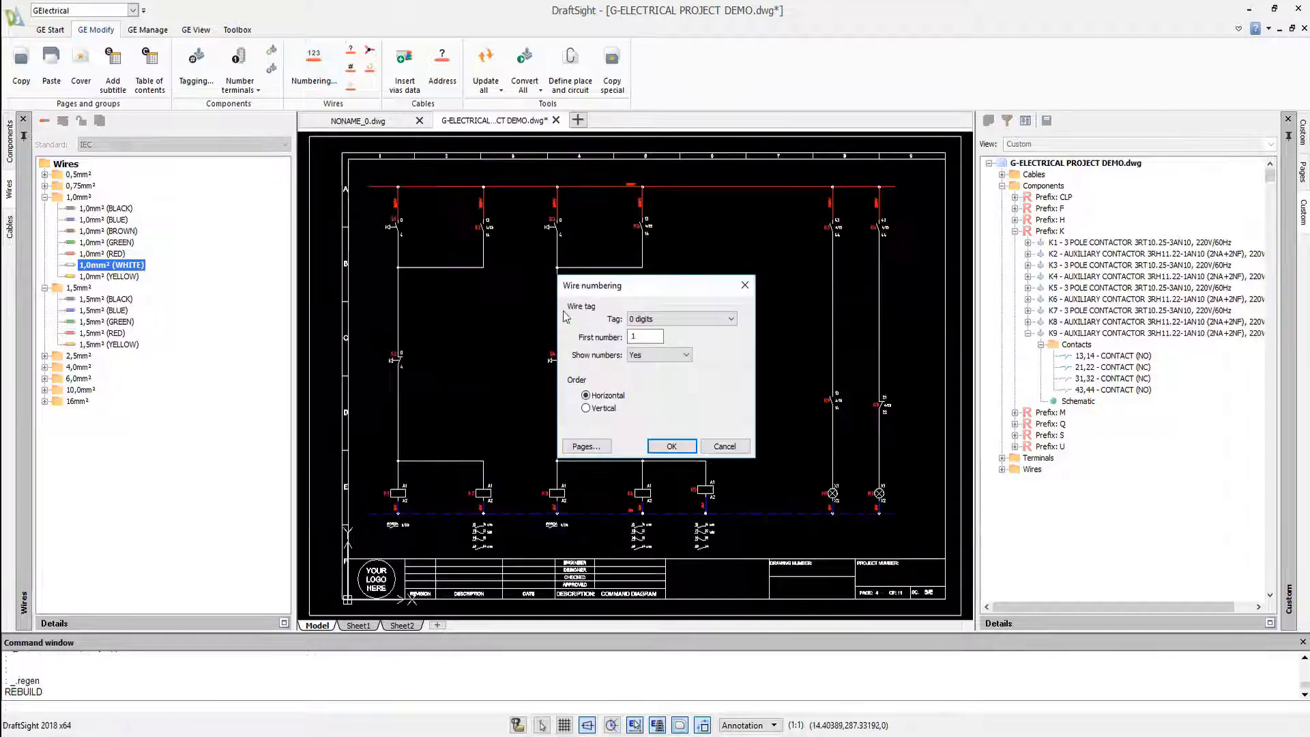
click(728, 319)
click(674, 341)
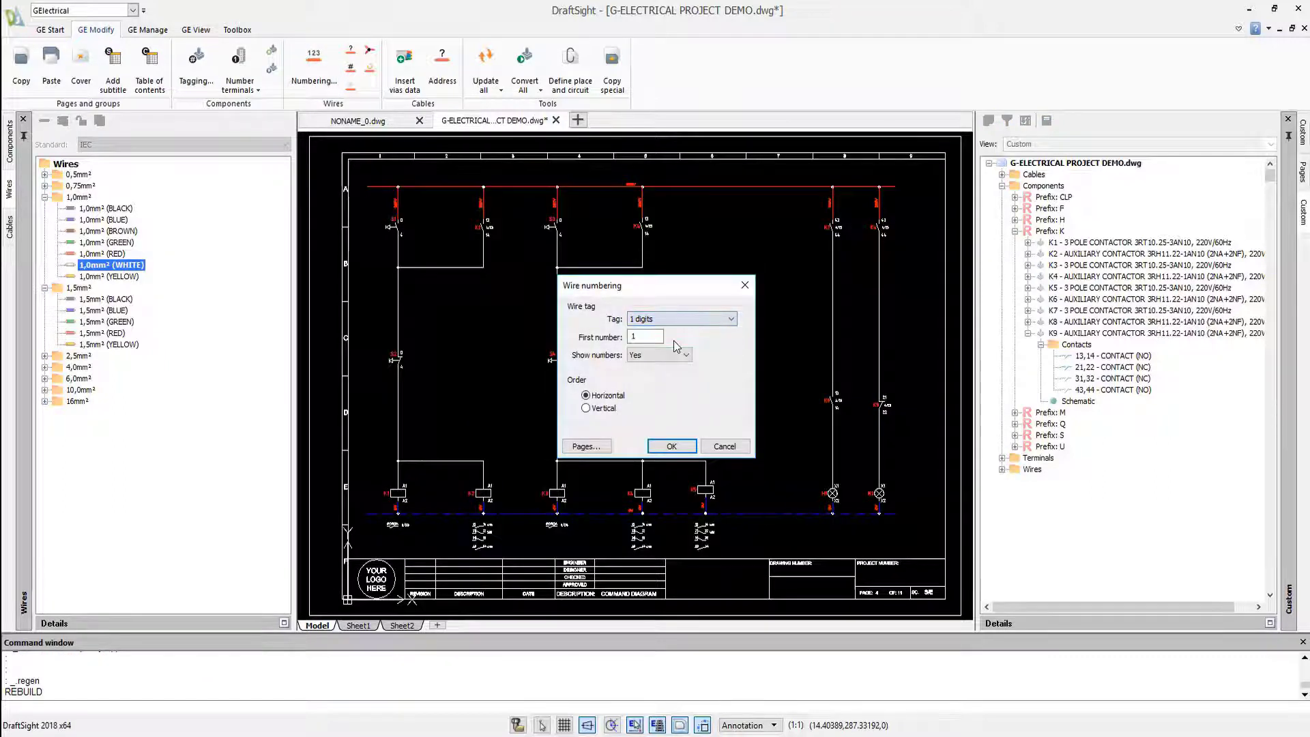
click(674, 447)
Switch to page 7 - POWER DIAGRAM, passing through page 5, and pan across it
scroll(397, 286, up, 5)
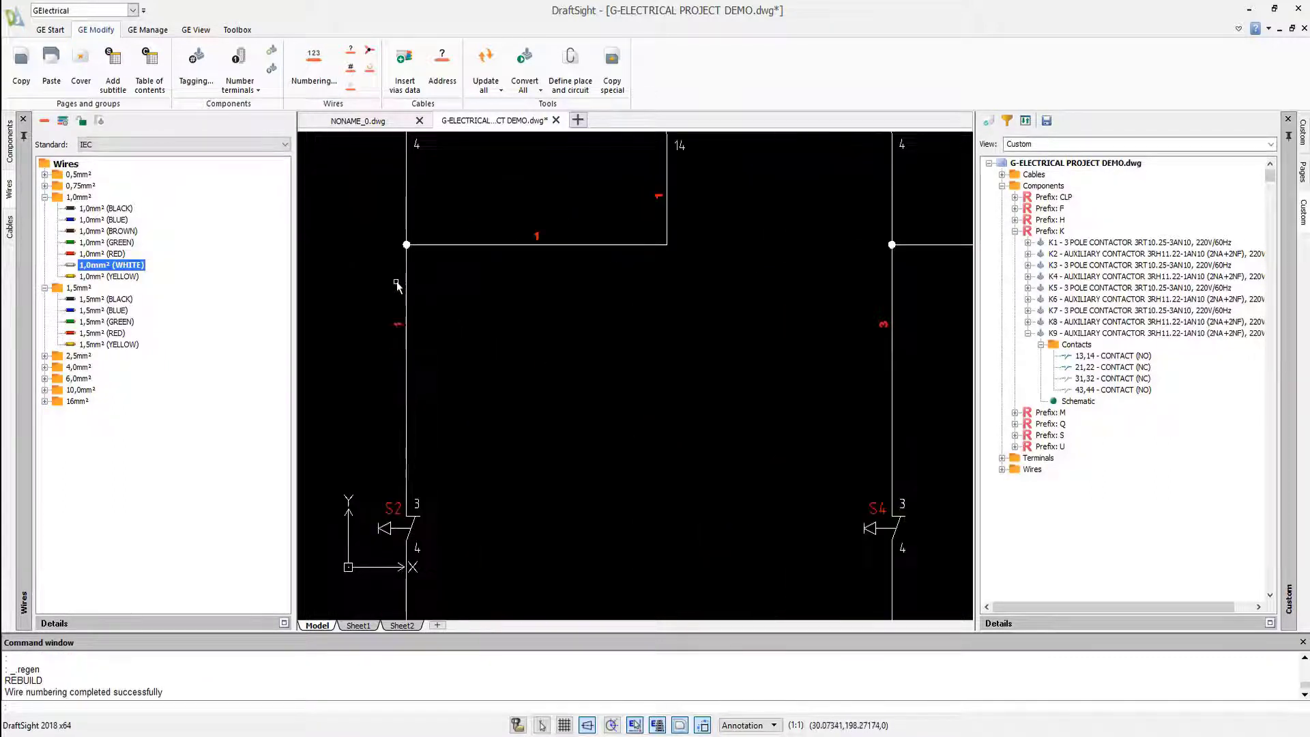
middle_drag(762, 415, 564, 136)
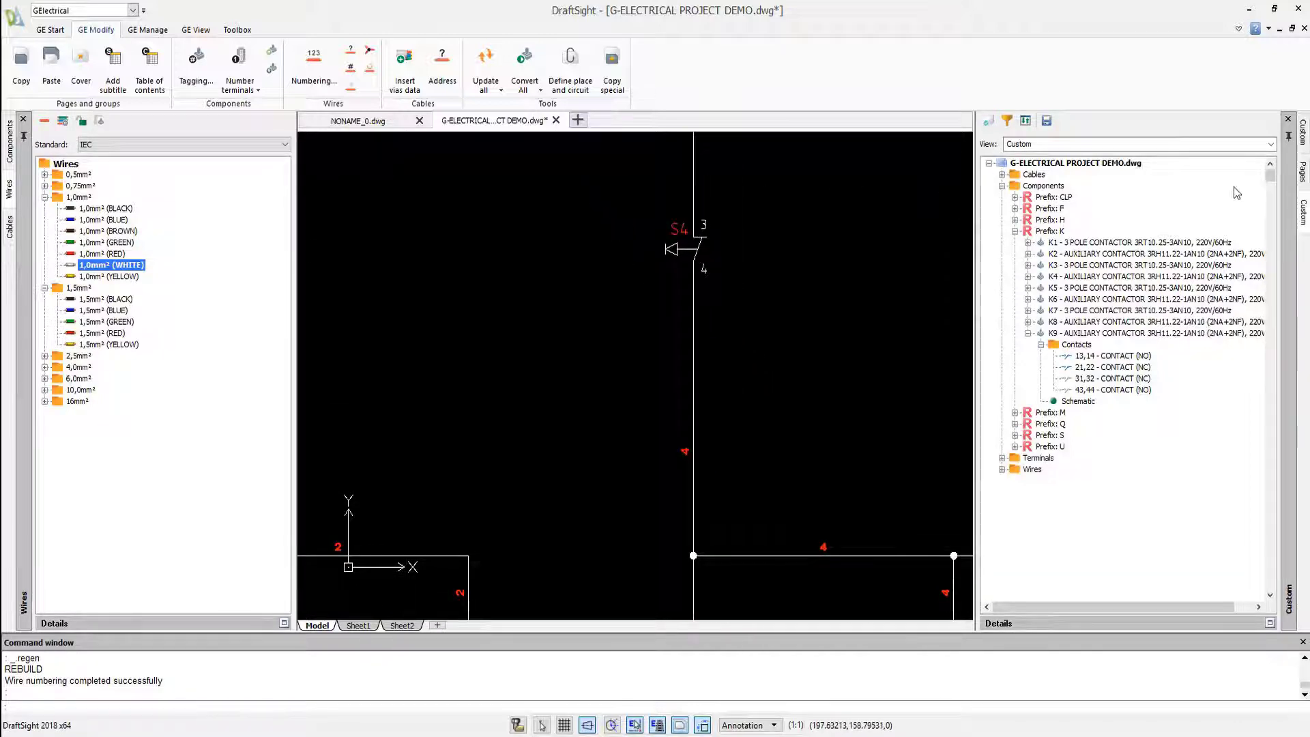
click(1303, 176)
double_click(1077, 253)
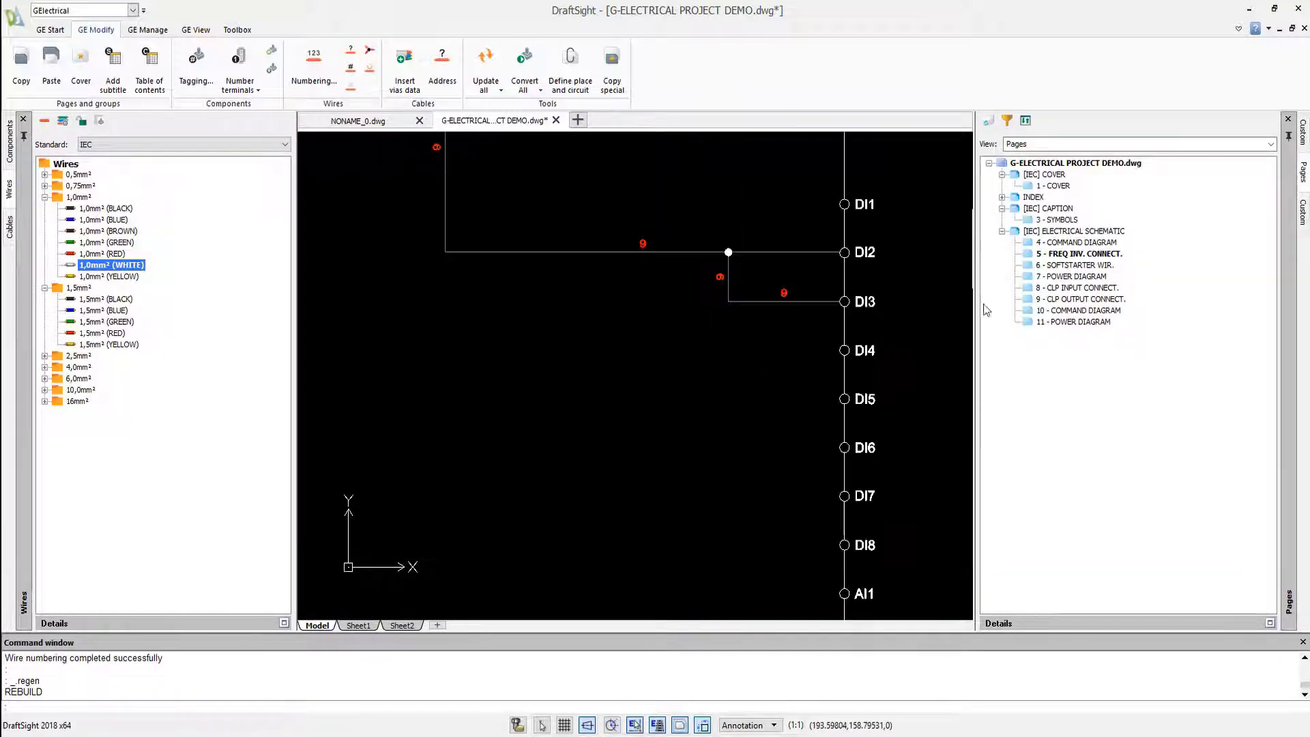
double_click(1076, 275)
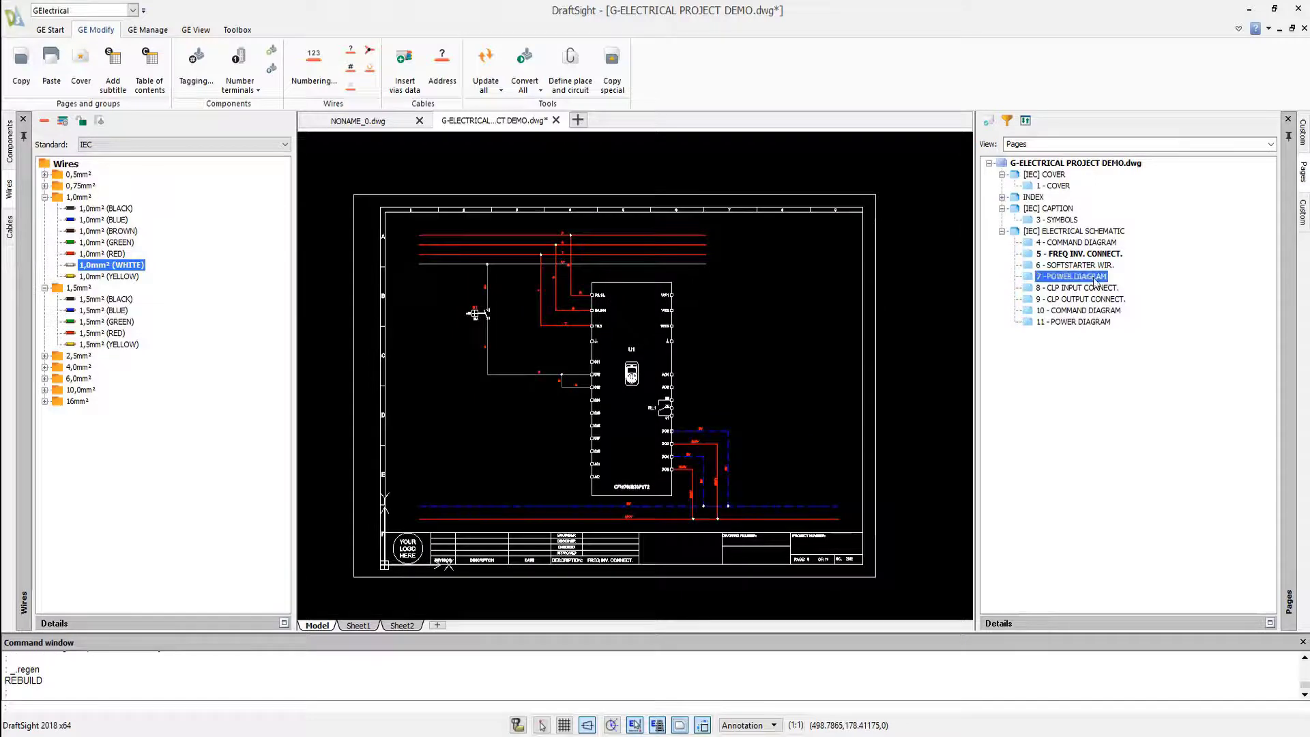
scroll(573, 330, up, 5)
middle_drag(833, 410, 439, 181)
scroll(755, 330, down, 5)
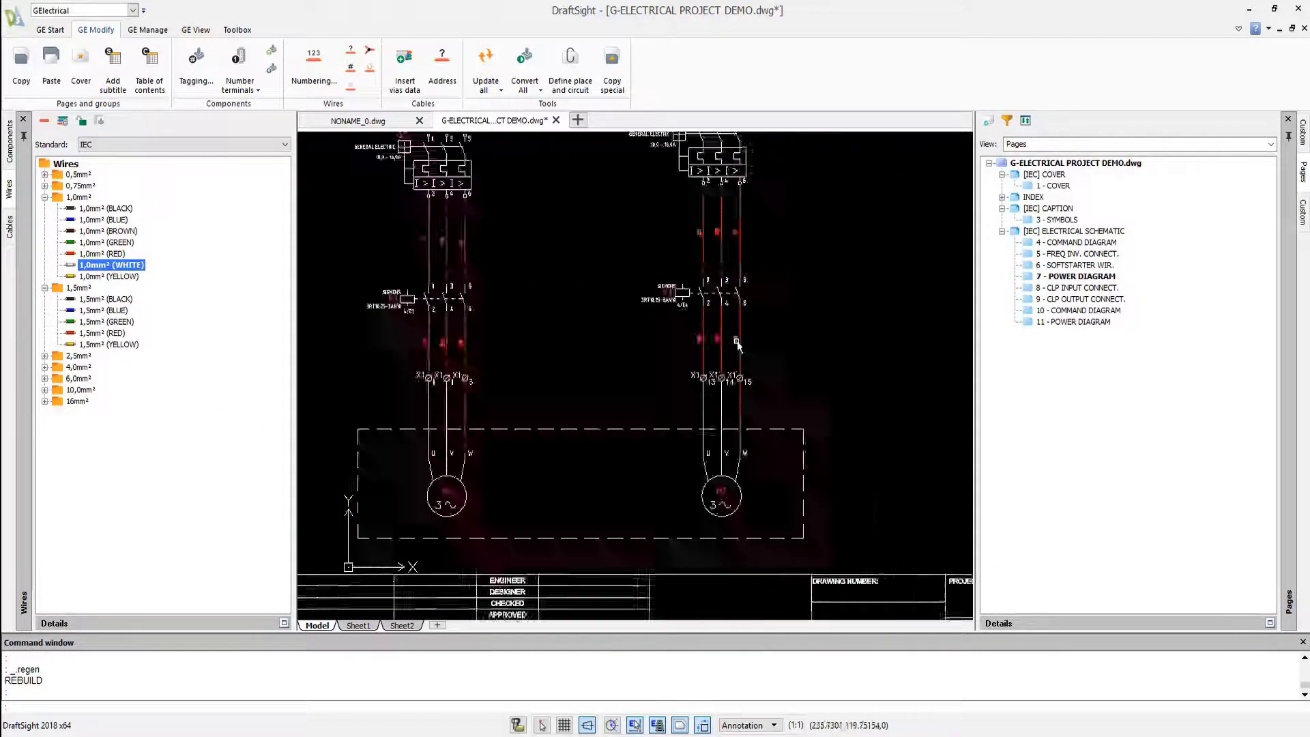
Fit the power diagram in view and run wire addressing to add page/column references
middle_click(869, 338)
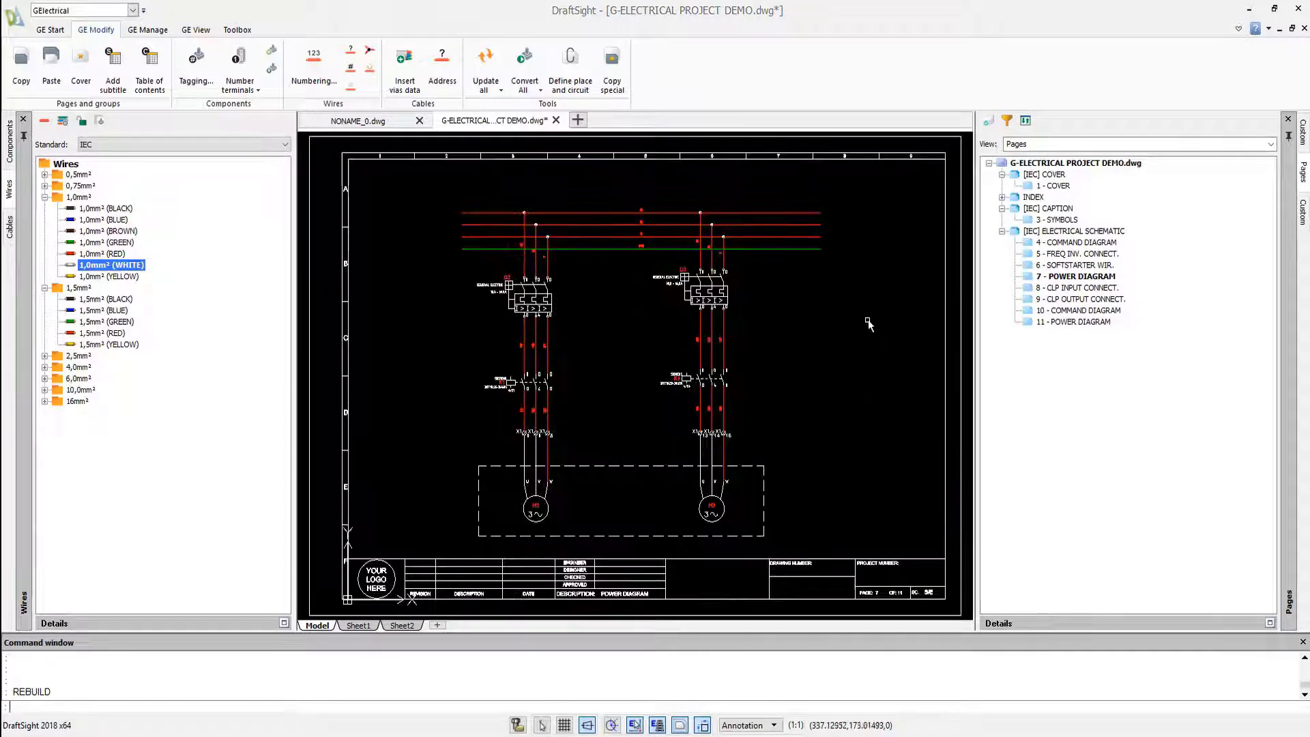
click(442, 61)
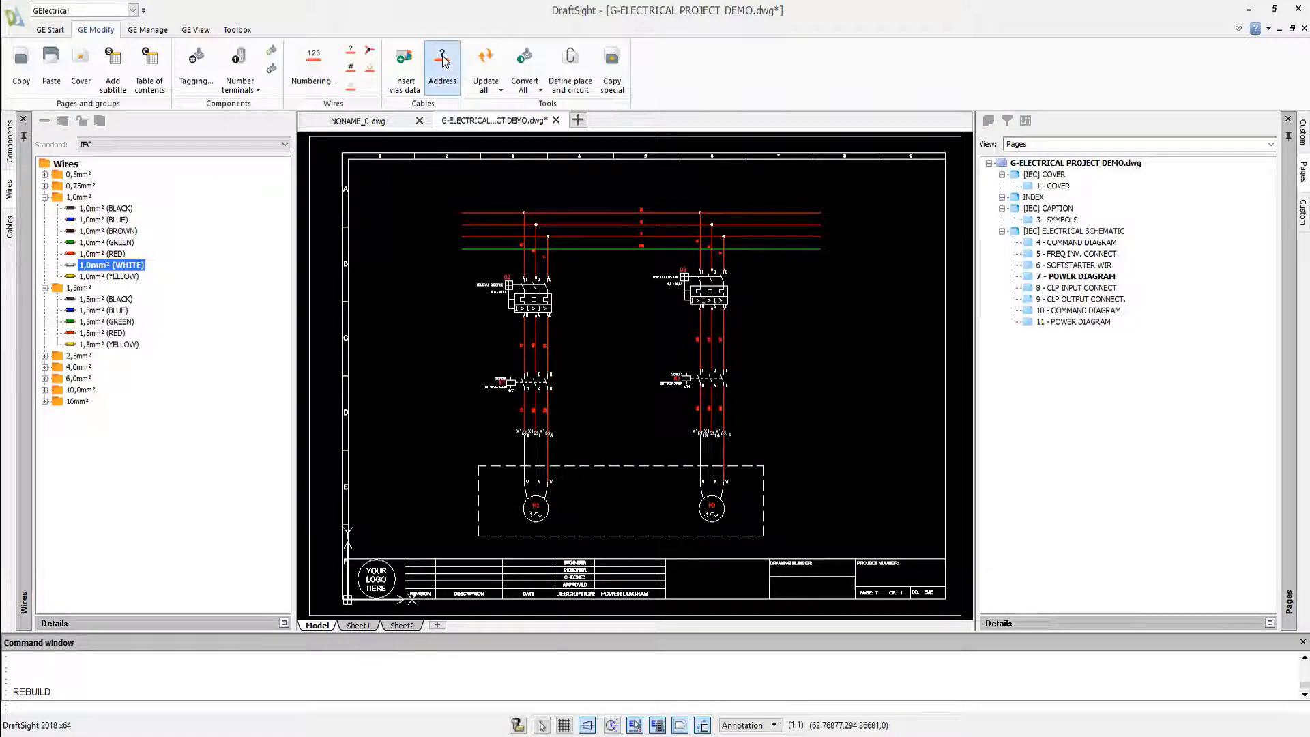
key(Escape)
Follow the 11/A1 and green-wire references to check they jump between pages
scroll(841, 218, up, 5)
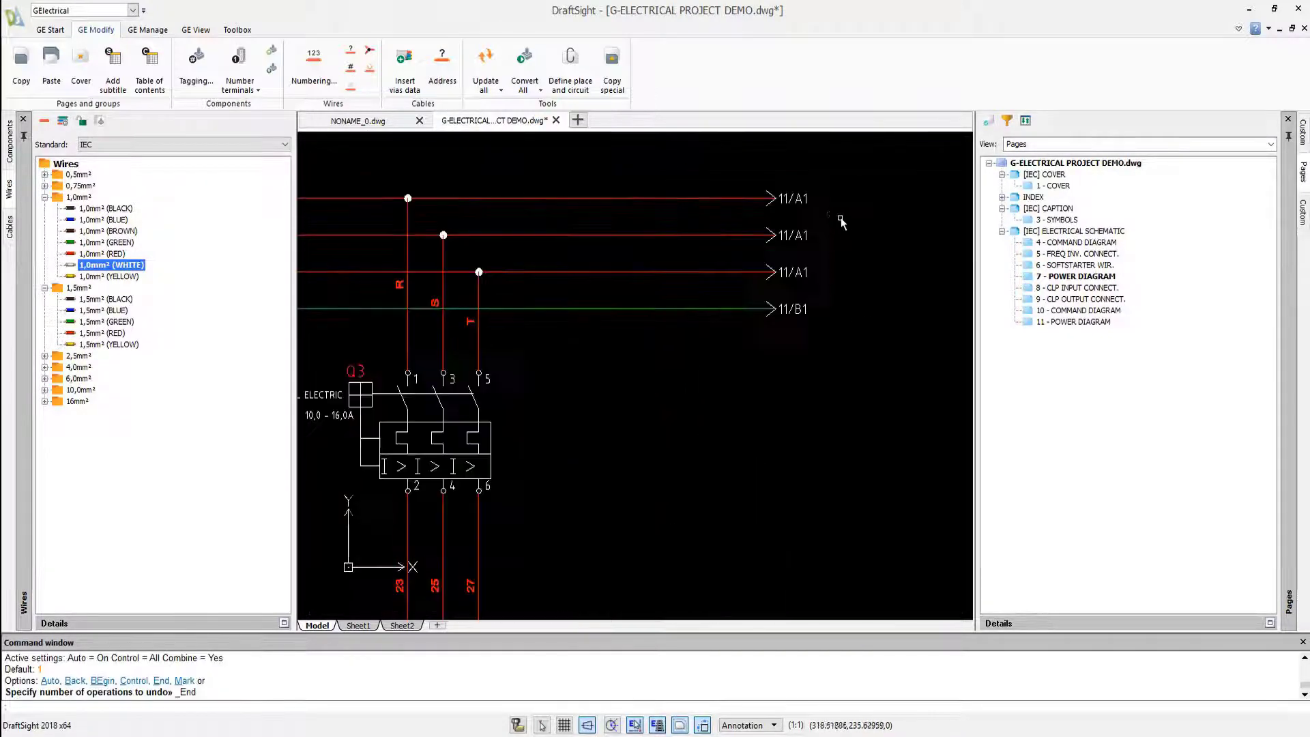
click(797, 203)
scroll(738, 215, down, 8)
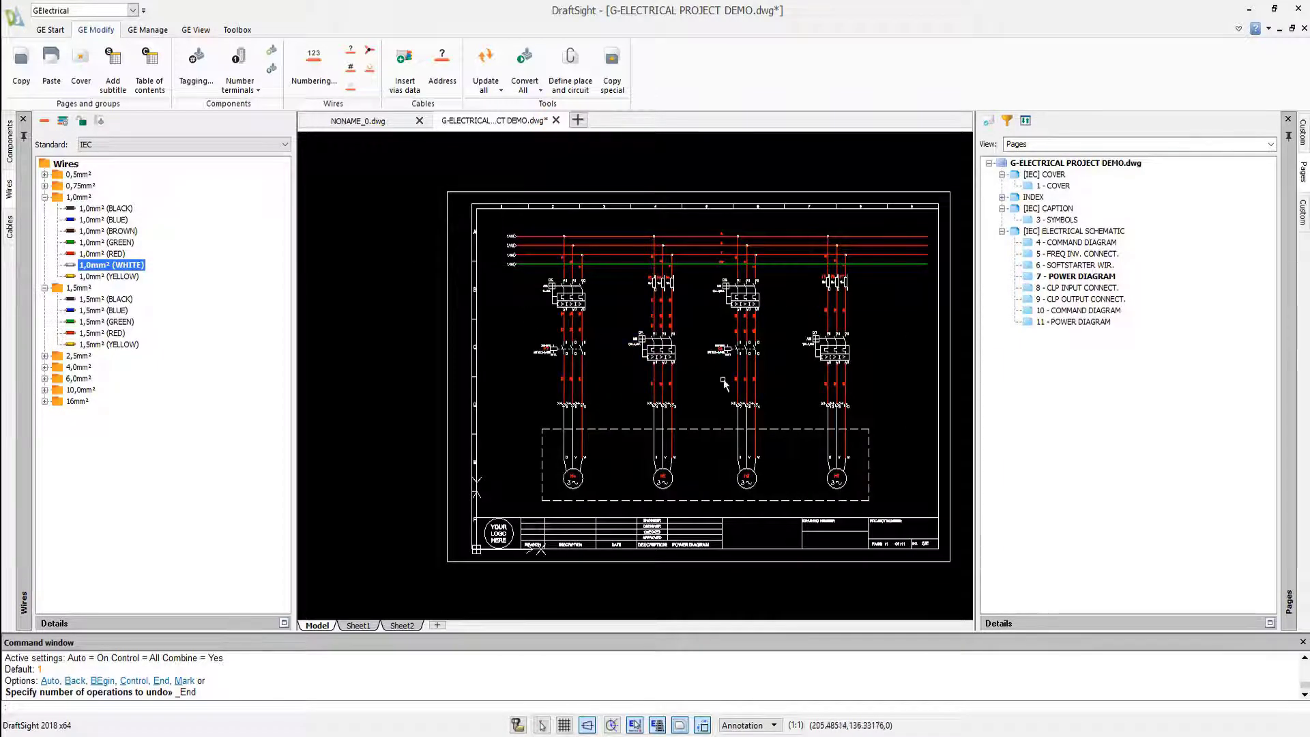
scroll(510, 278, up, 5)
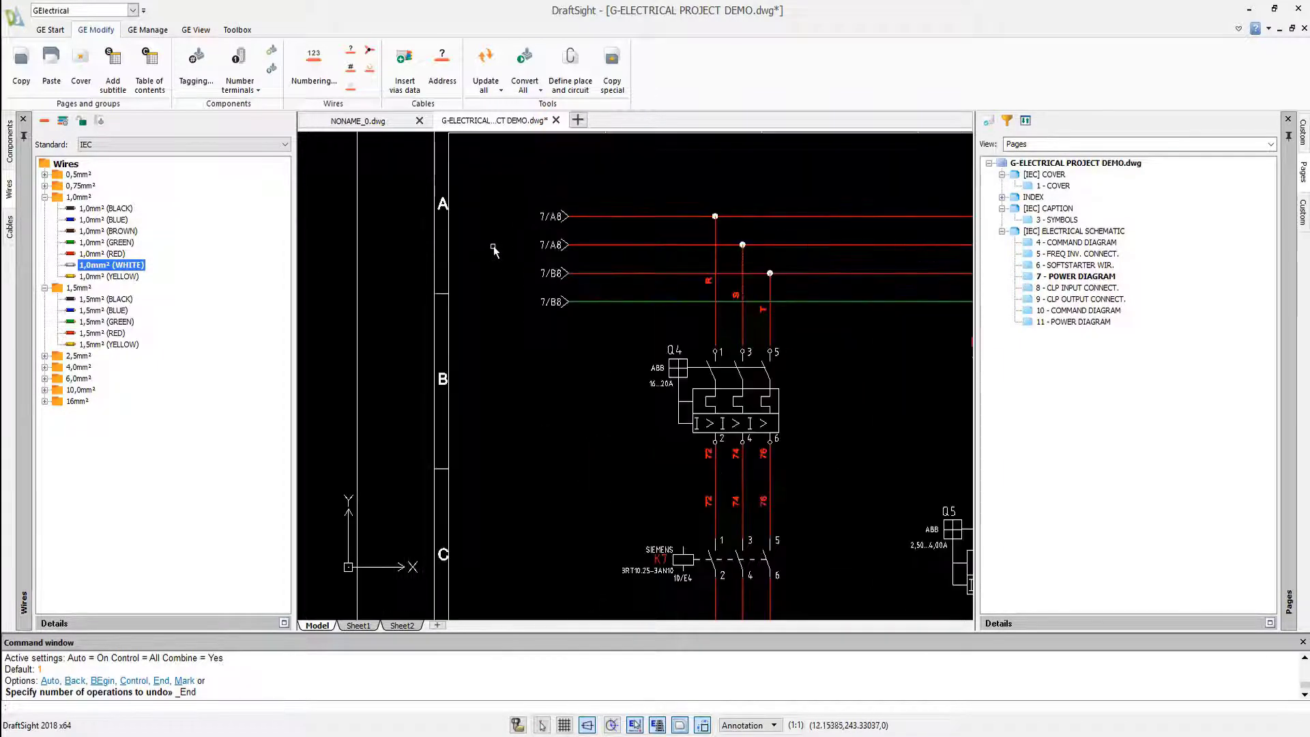
click(544, 301)
scroll(745, 407, down, 5)
scroll(764, 407, down, 5)
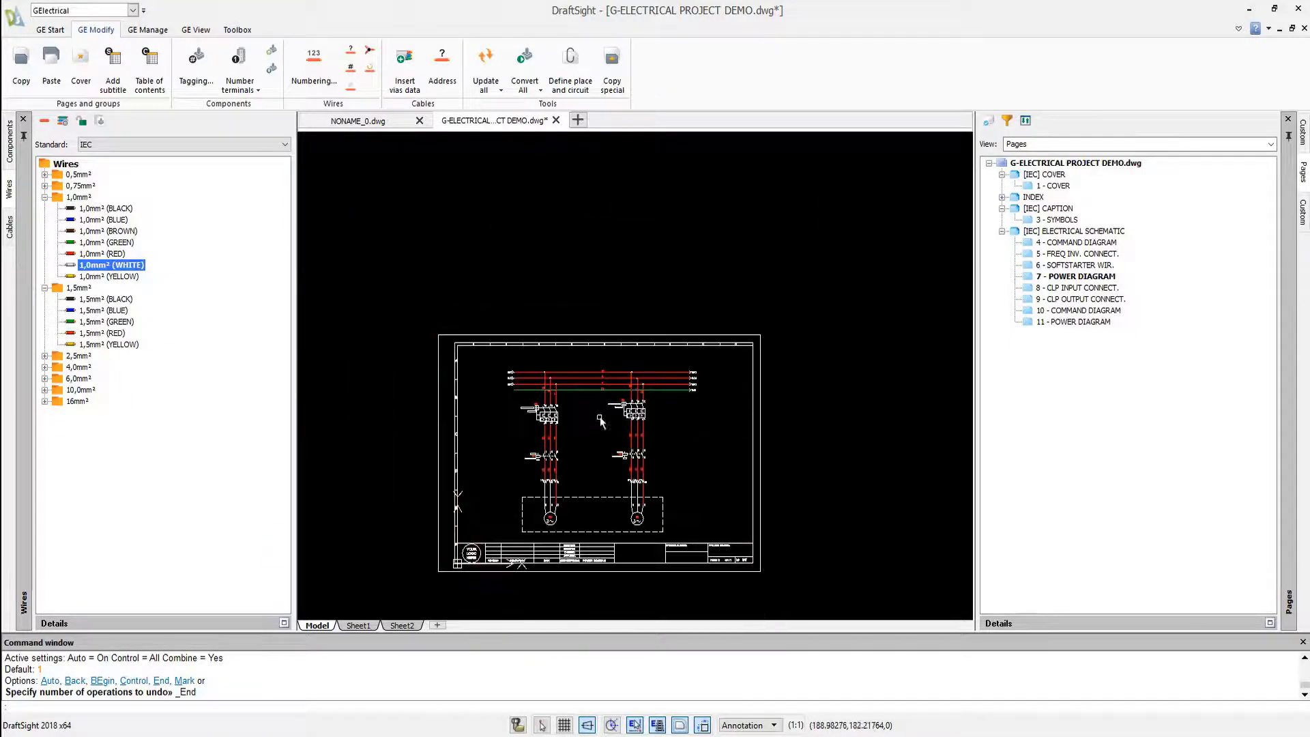
Go back to page 4 - COMMAND DIAGRAM via page 5 and pan to the K9 coil
scroll(600, 421, up, 7)
scroll(461, 367, up, 5)
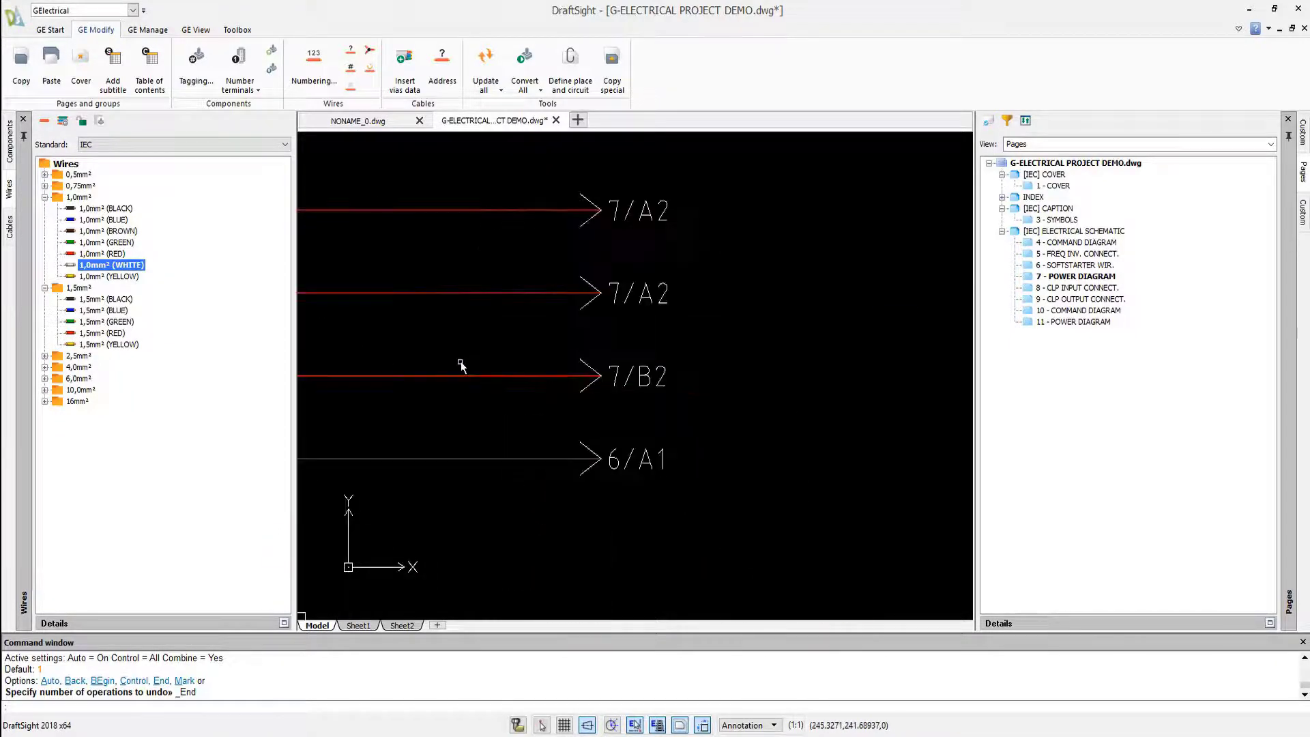
click(575, 356)
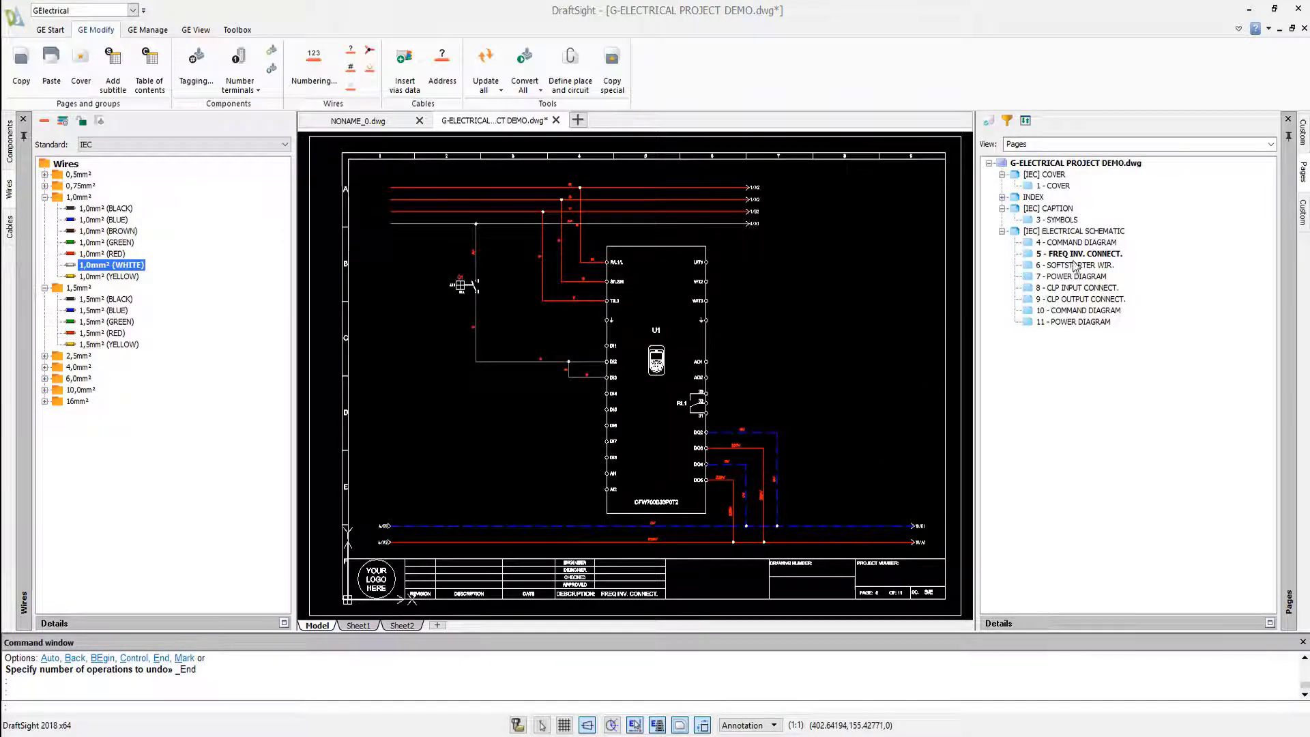
double_click(1081, 243)
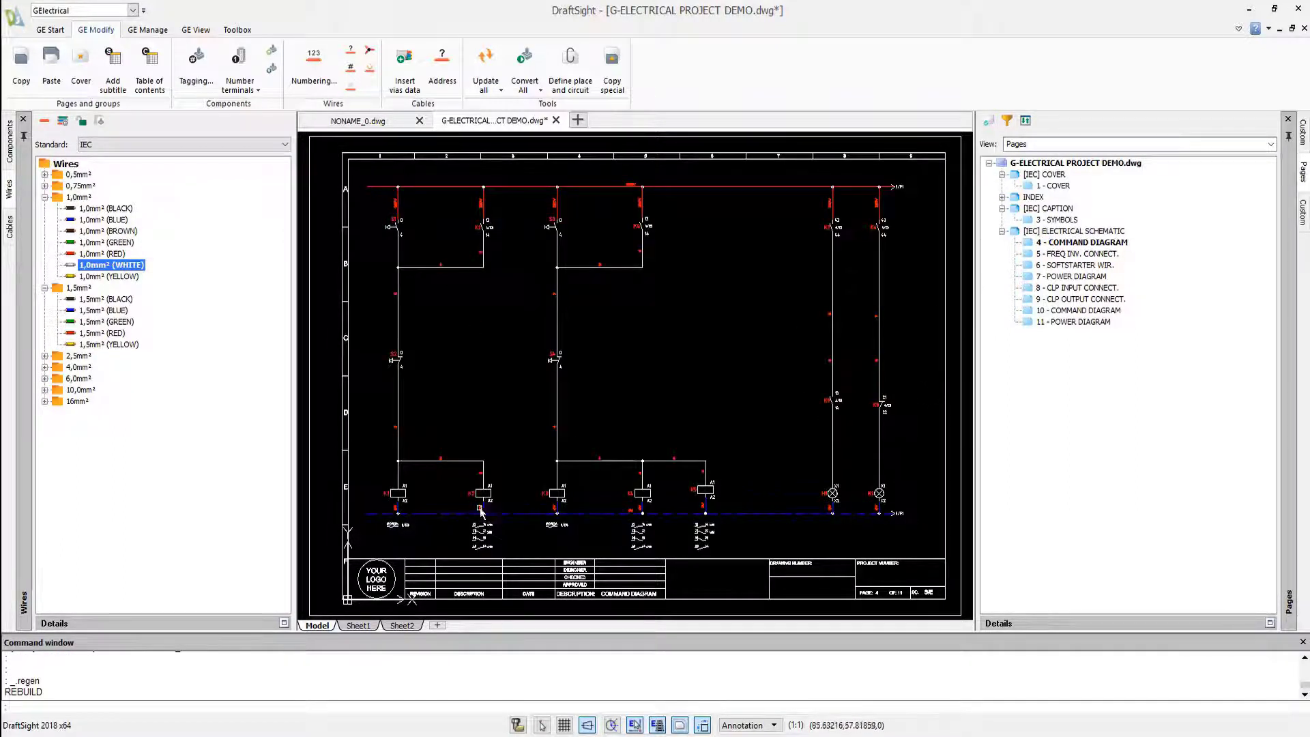
scroll(481, 512, up, 5)
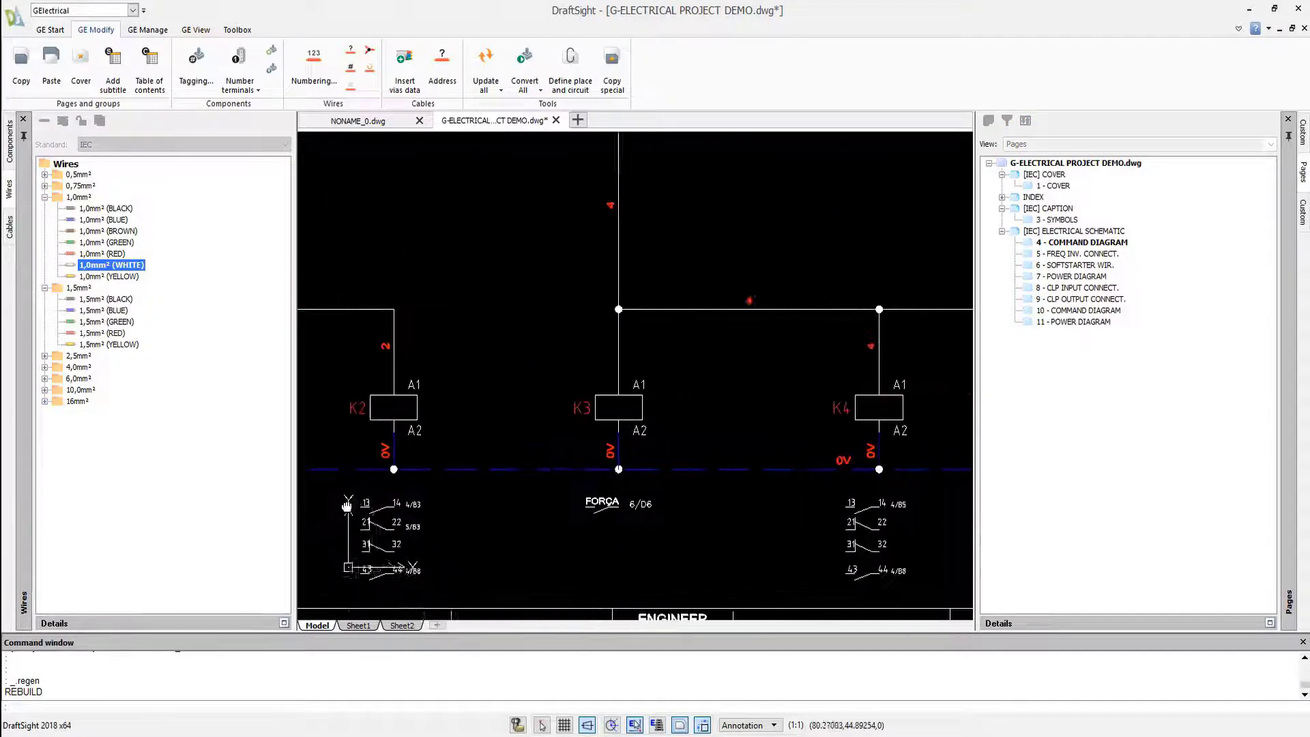
mouse_move(347, 504)
middle_down()
mouse_move(117, 520)
mouse_move(126, 516)
middle_up()
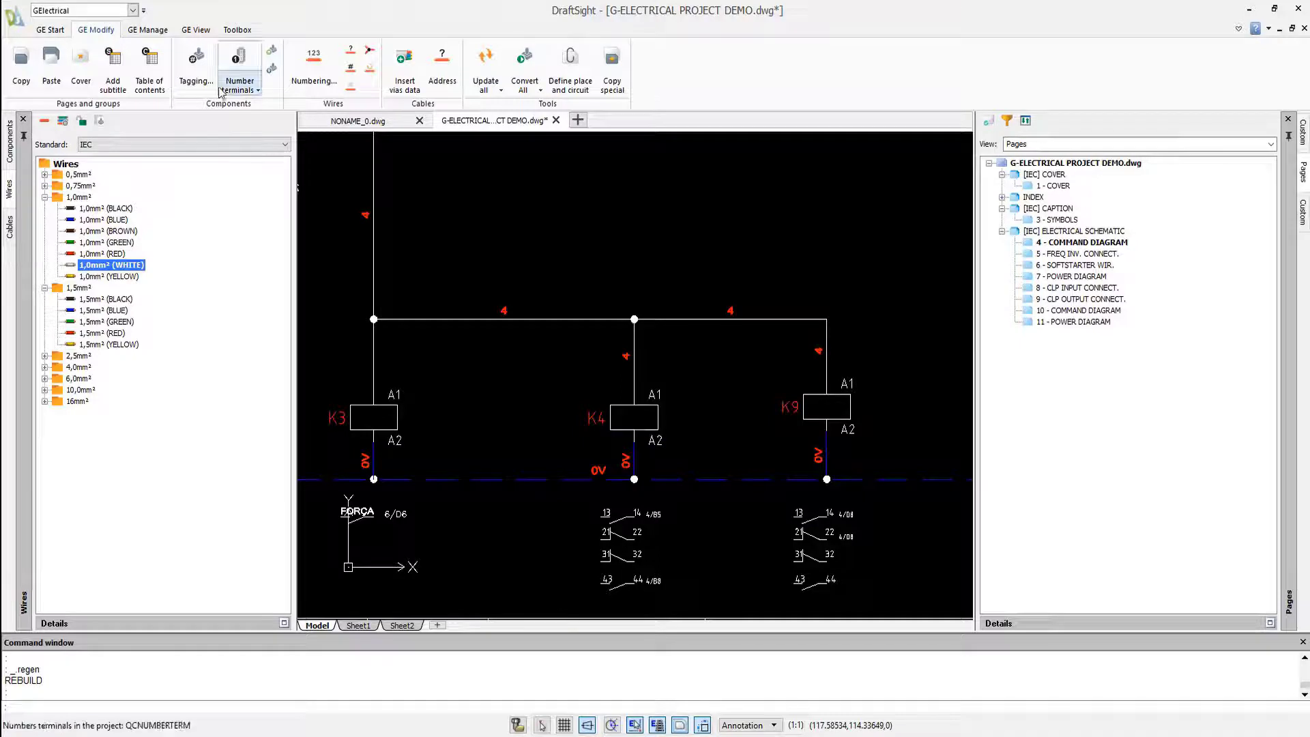
Retag the Prefix: K components in horizontal order, renumbering contactor K9 to K5
click(196, 62)
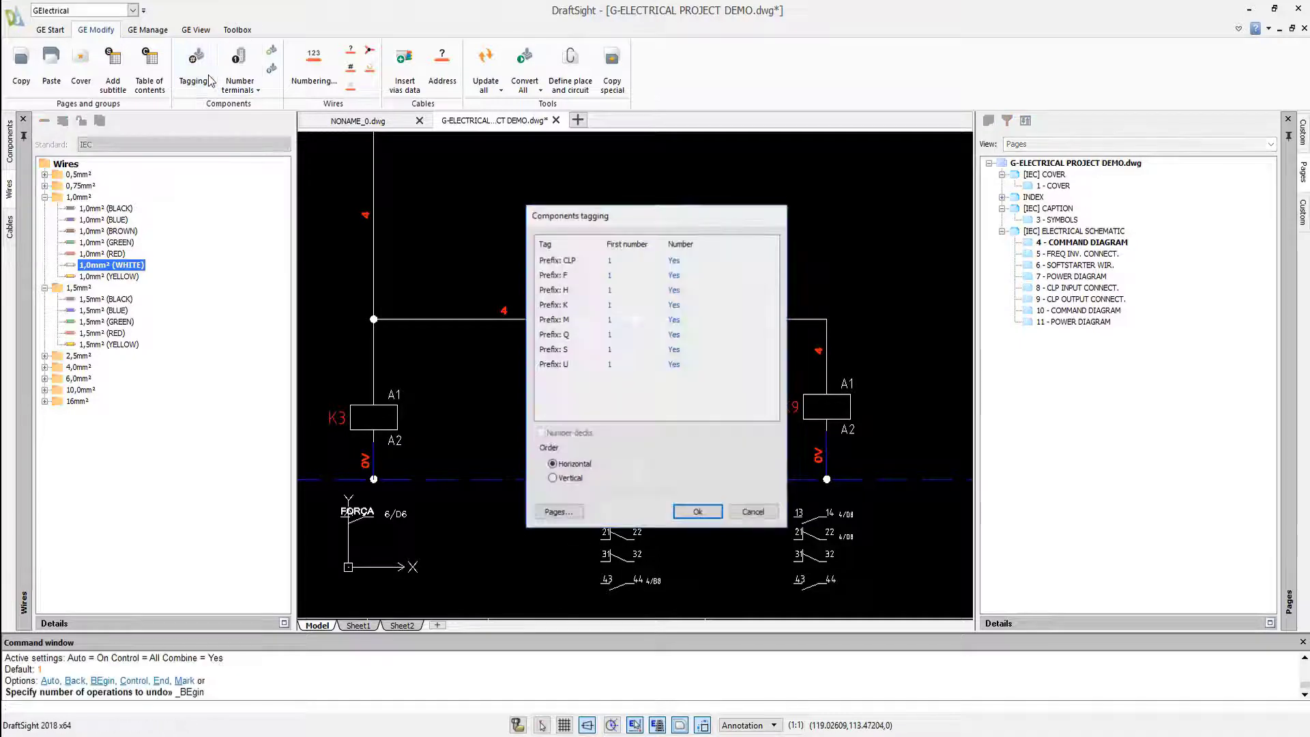
click(571, 305)
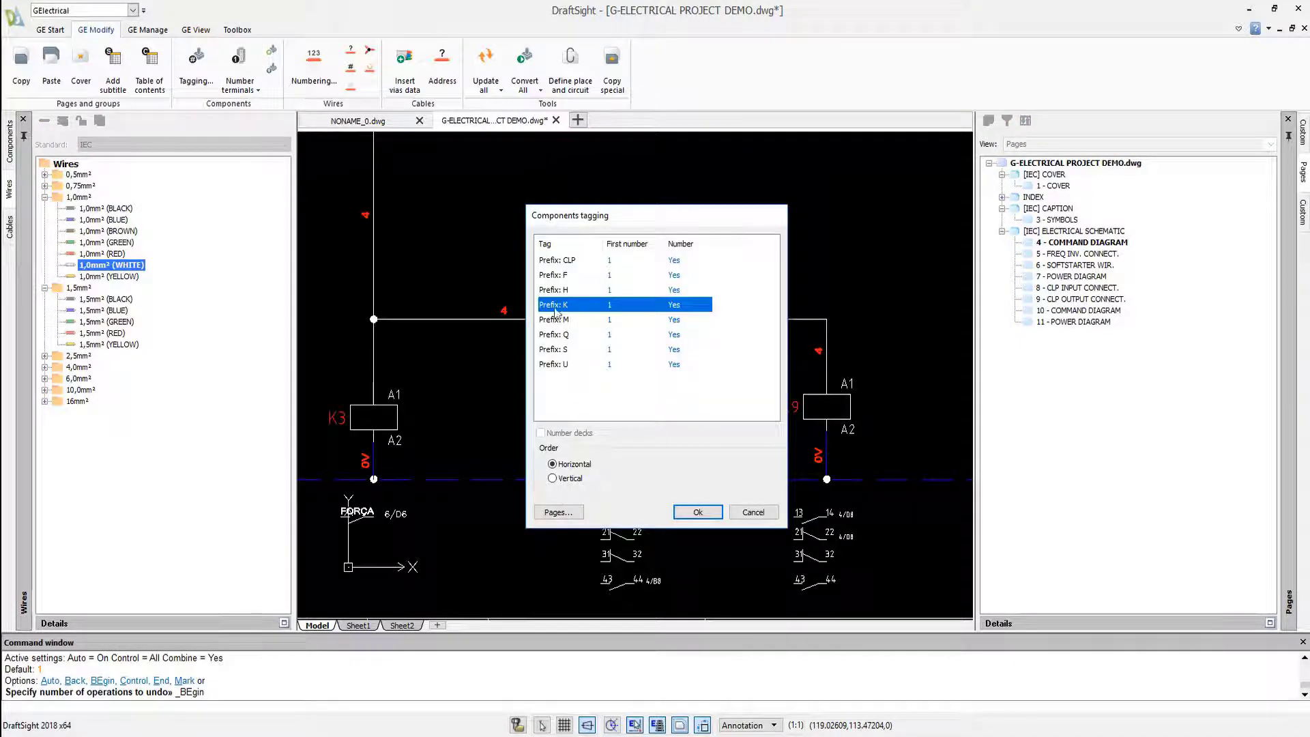
click(696, 511)
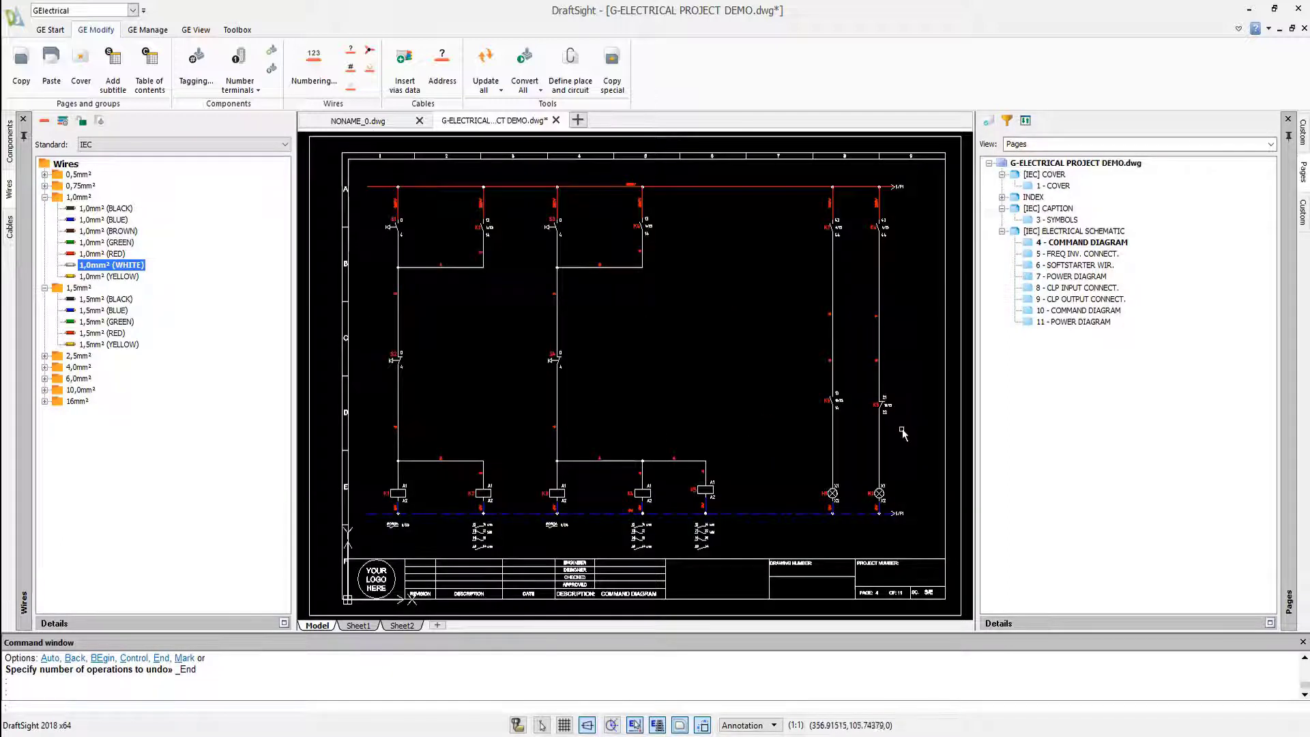
Expand cable W1 in the project tree and locate its wire 1 in the drawing
click(1303, 217)
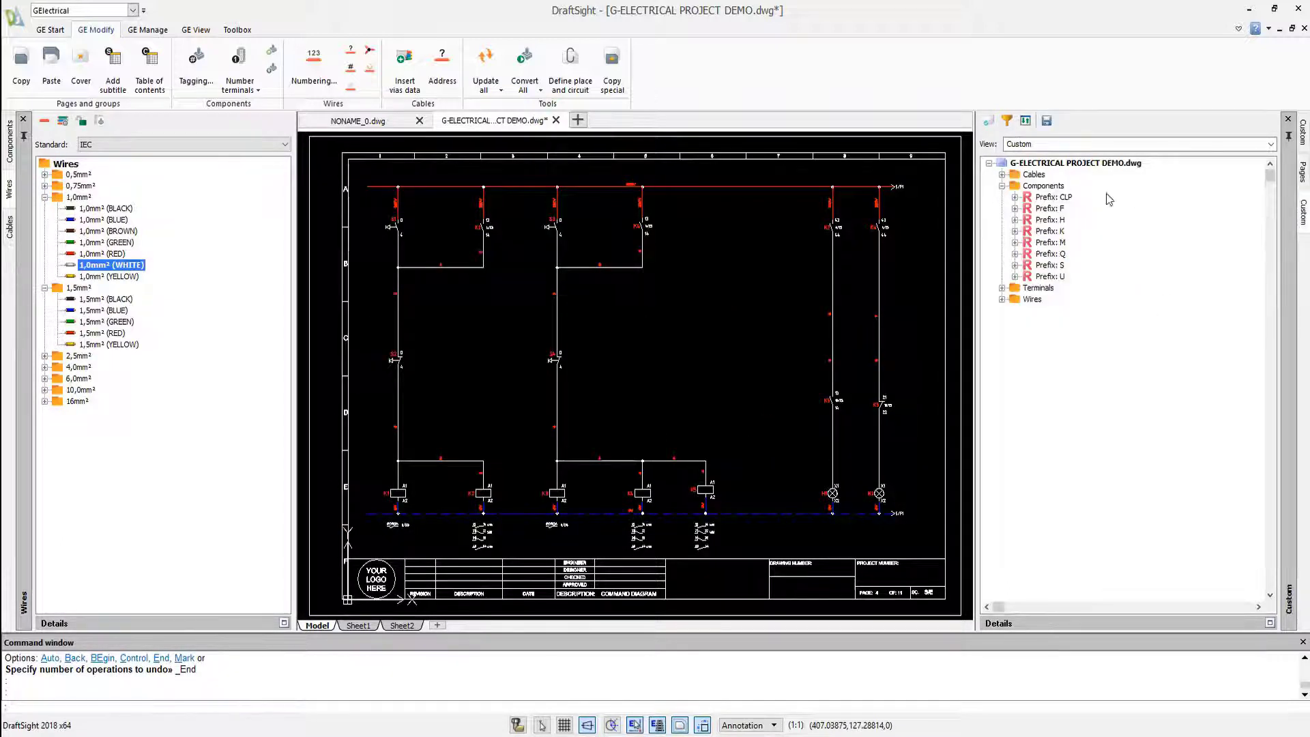
click(1002, 175)
click(1014, 185)
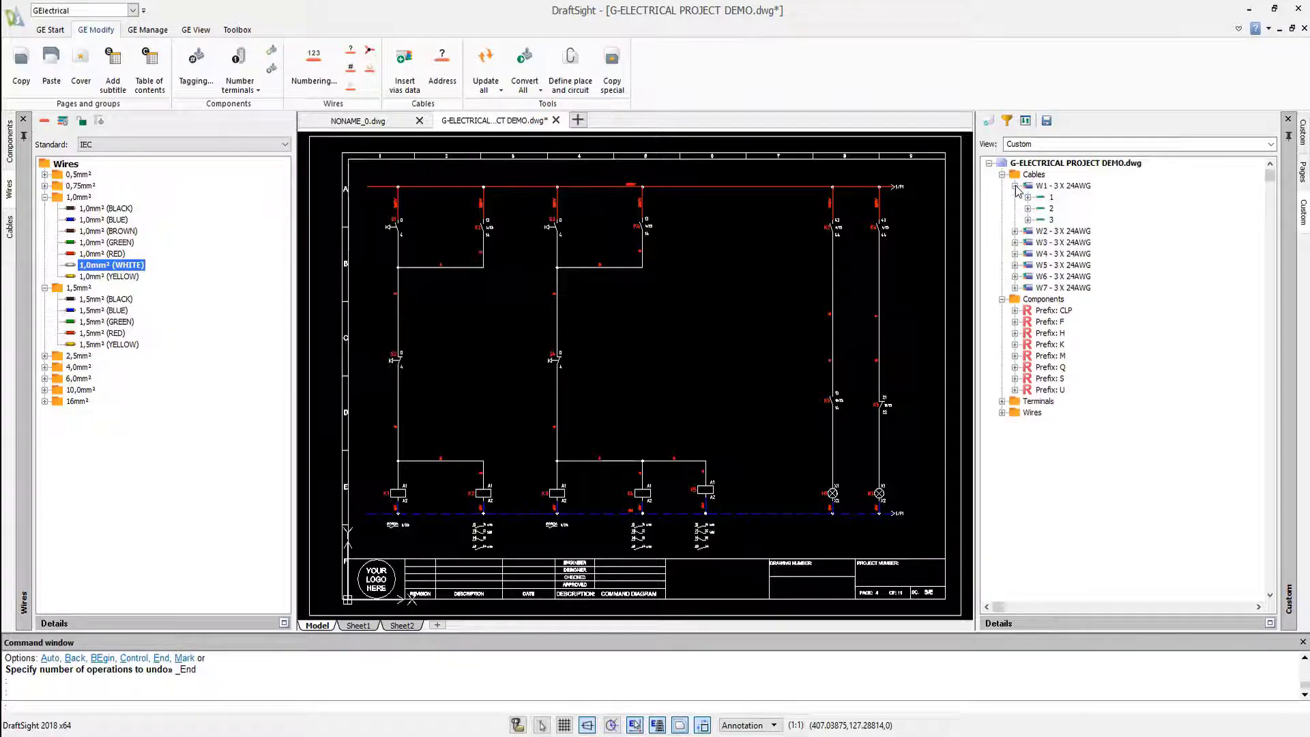
click(1027, 198)
double_click(1069, 208)
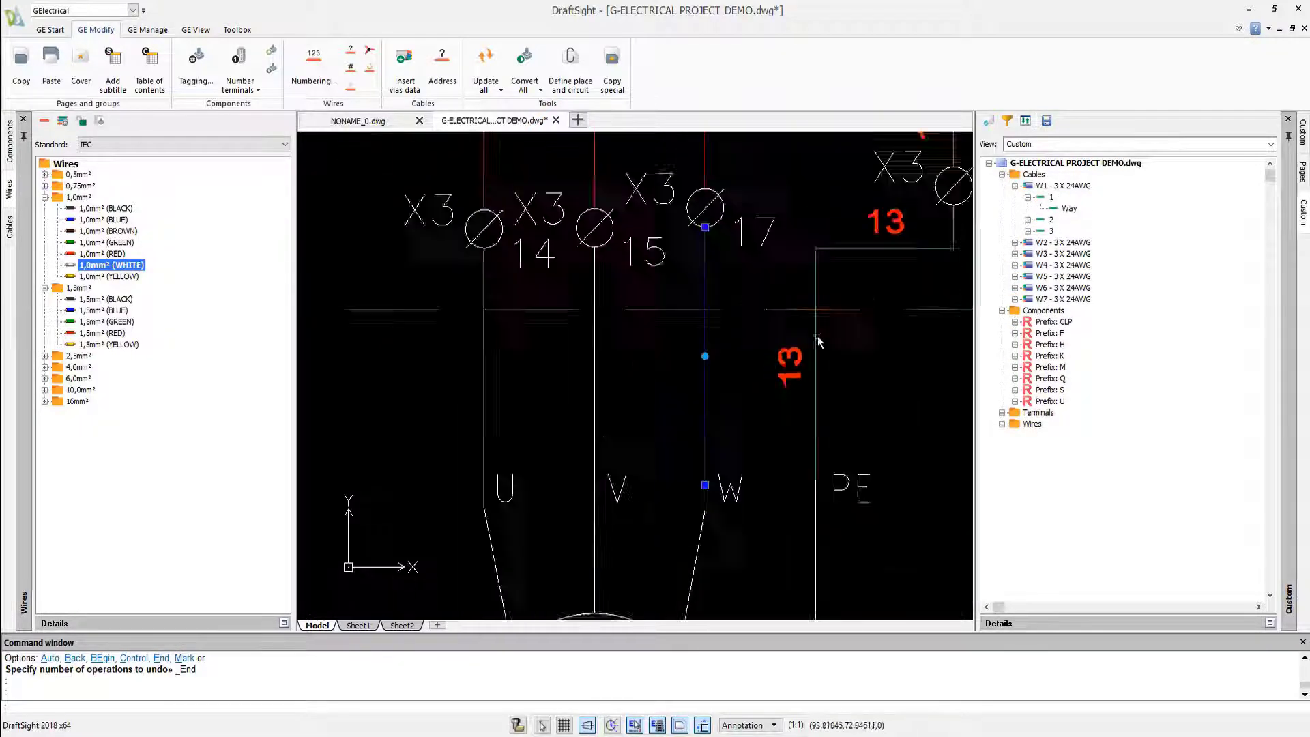
scroll(785, 372, down, 2)
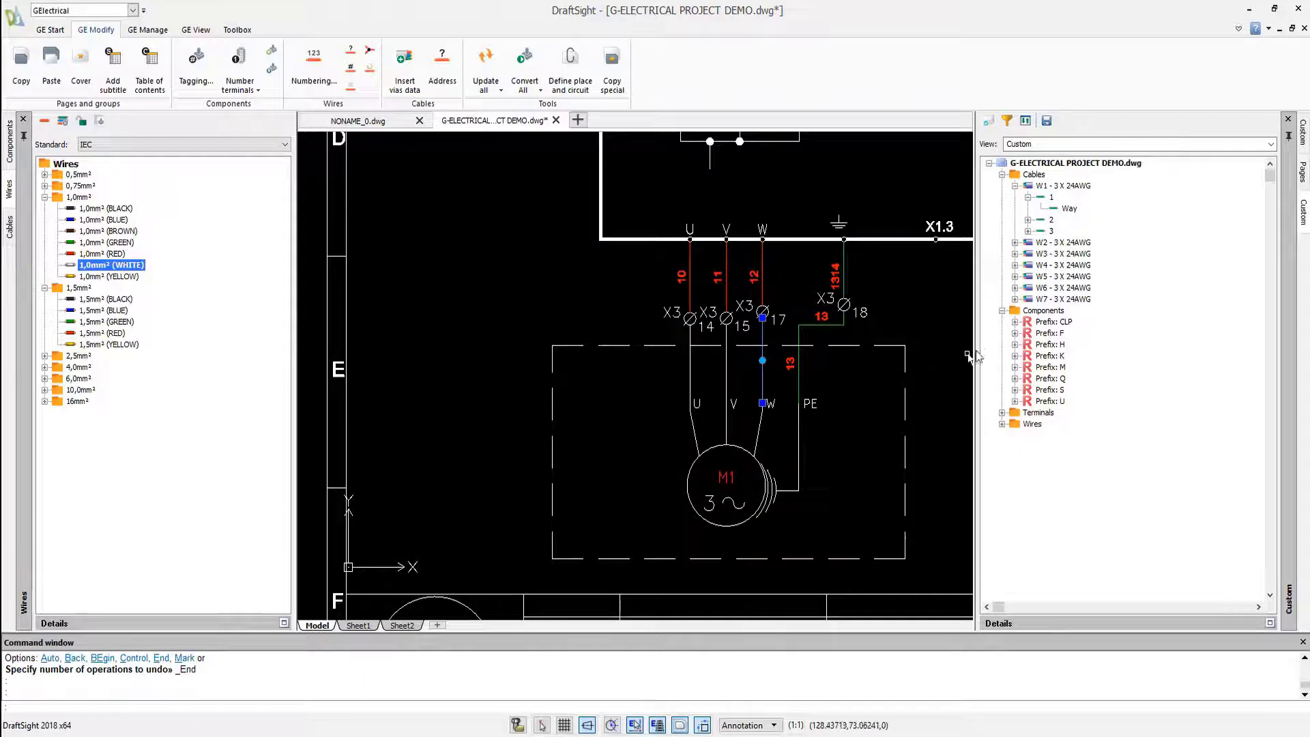
Expand terminal strip X1, zoom to terminal 1, and zoom back out around it
click(1002, 412)
click(1015, 424)
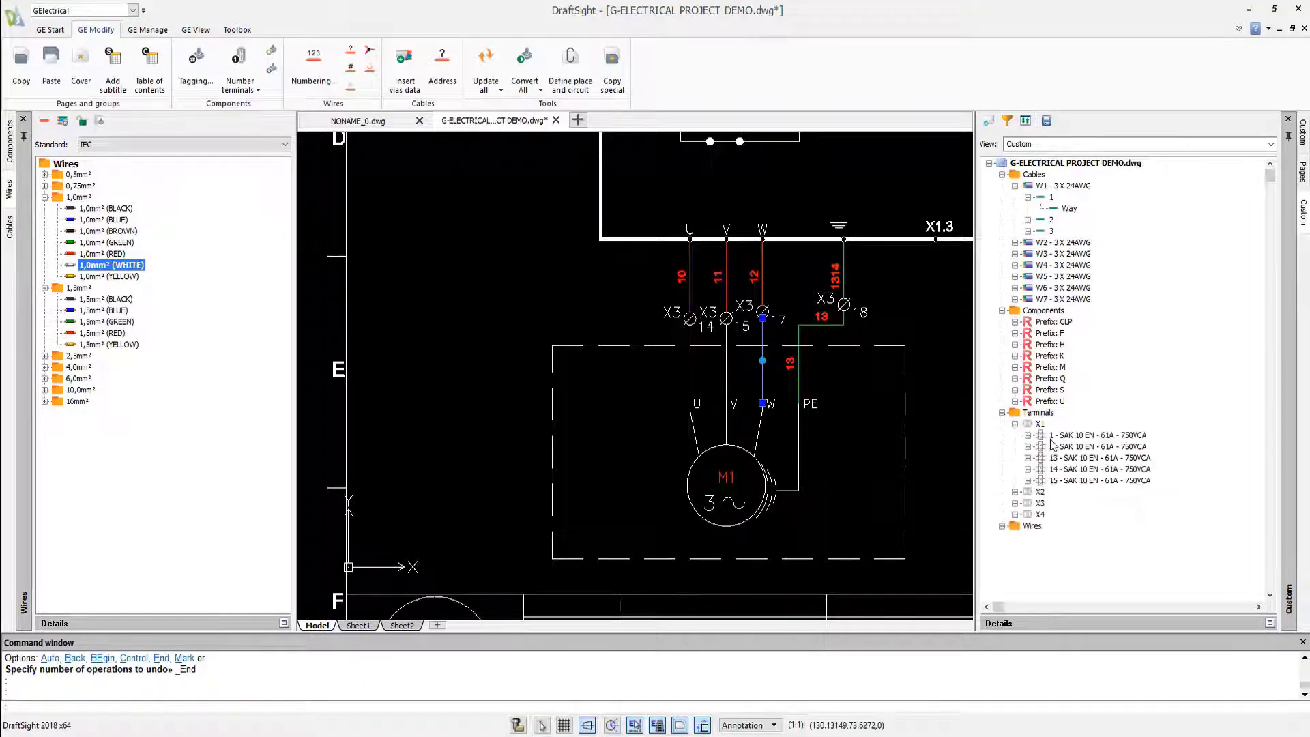
double_click(1047, 437)
scroll(542, 337, down, 5)
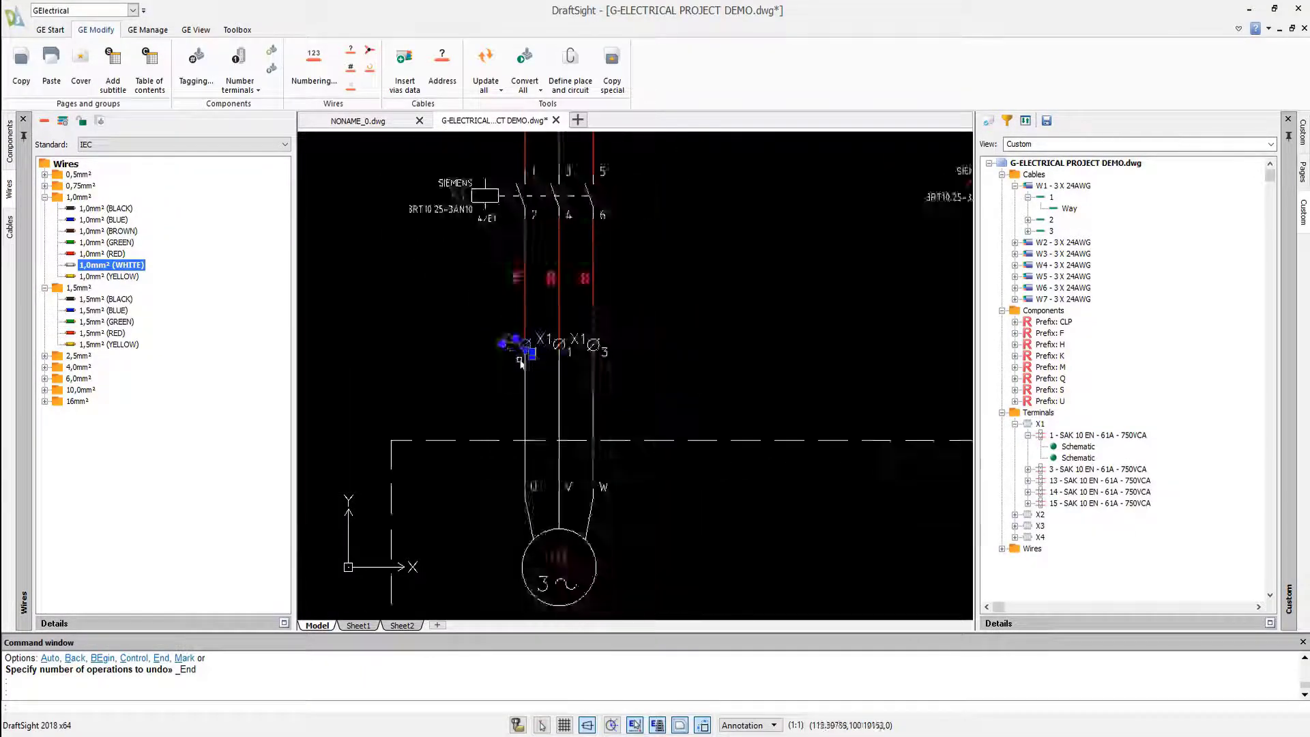
scroll(587, 393, down, 1)
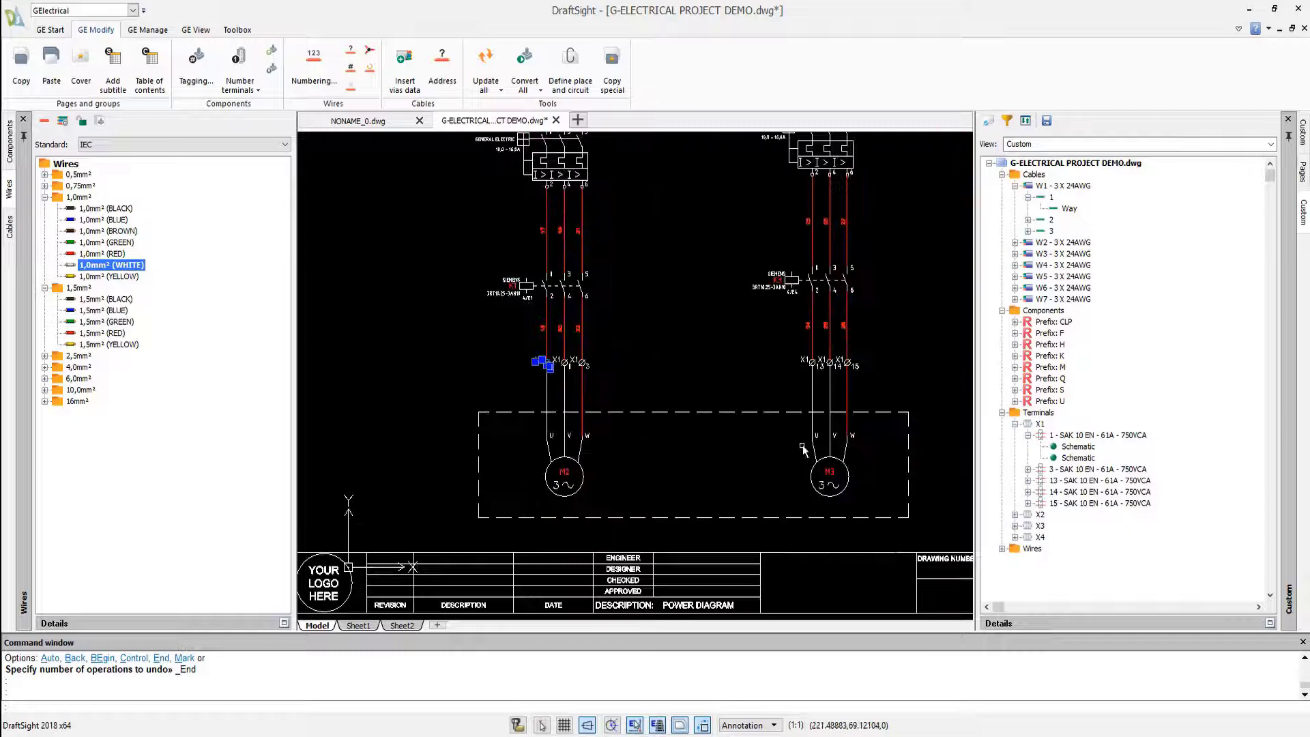
Show the white wire 8 and the red wire 10 in the drawing from the Wires list
click(1020, 438)
click(1003, 550)
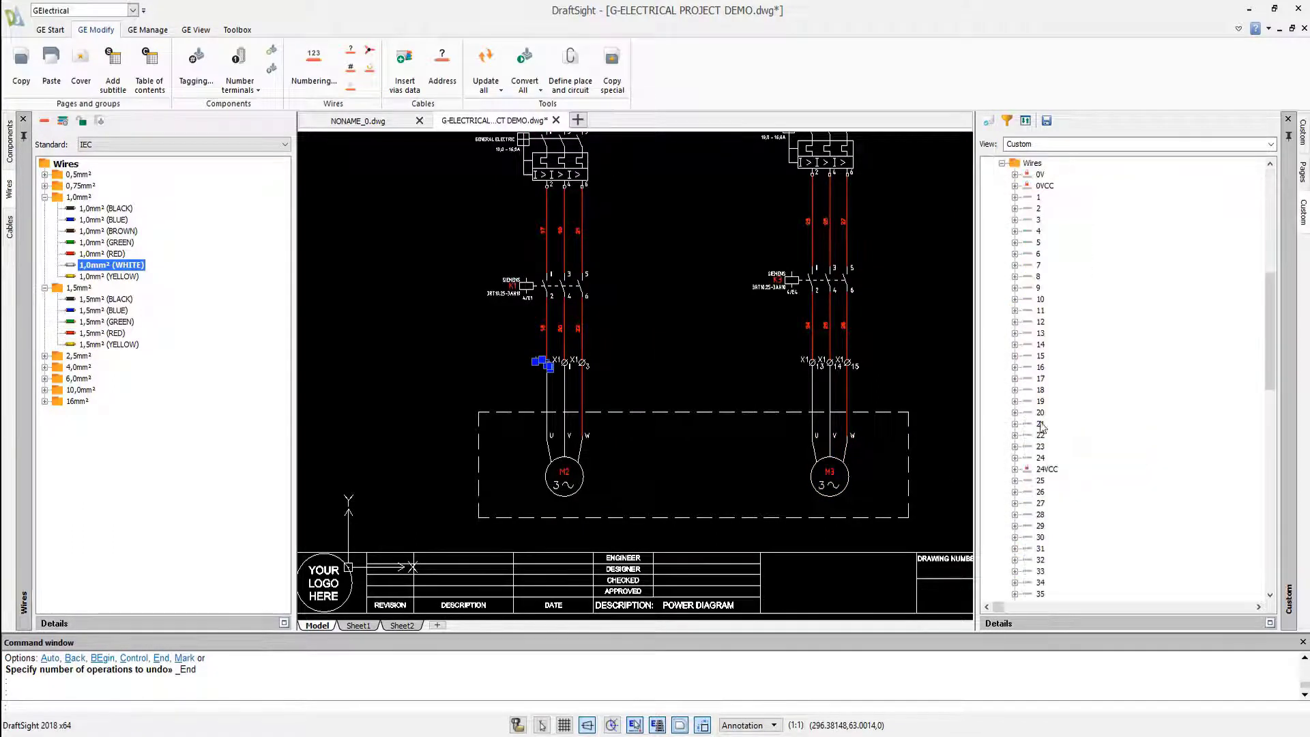
click(1016, 277)
double_click(1075, 287)
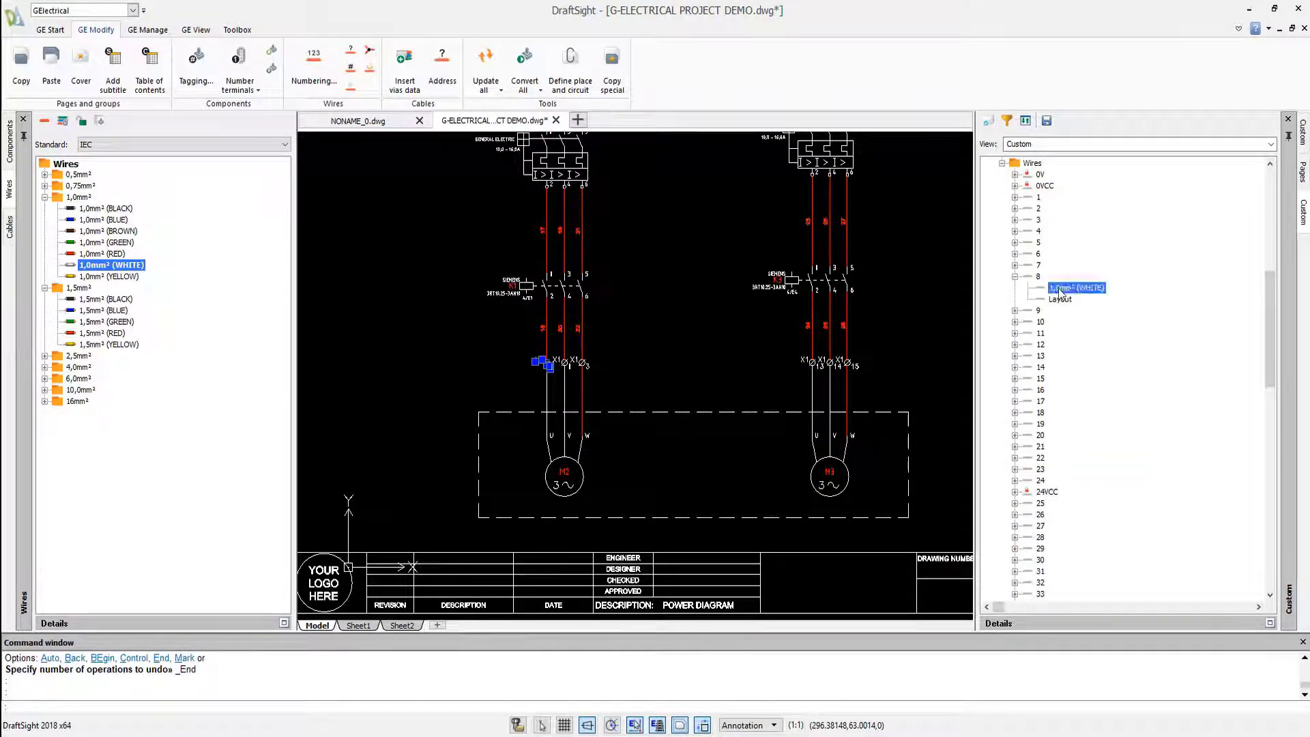
click(1016, 322)
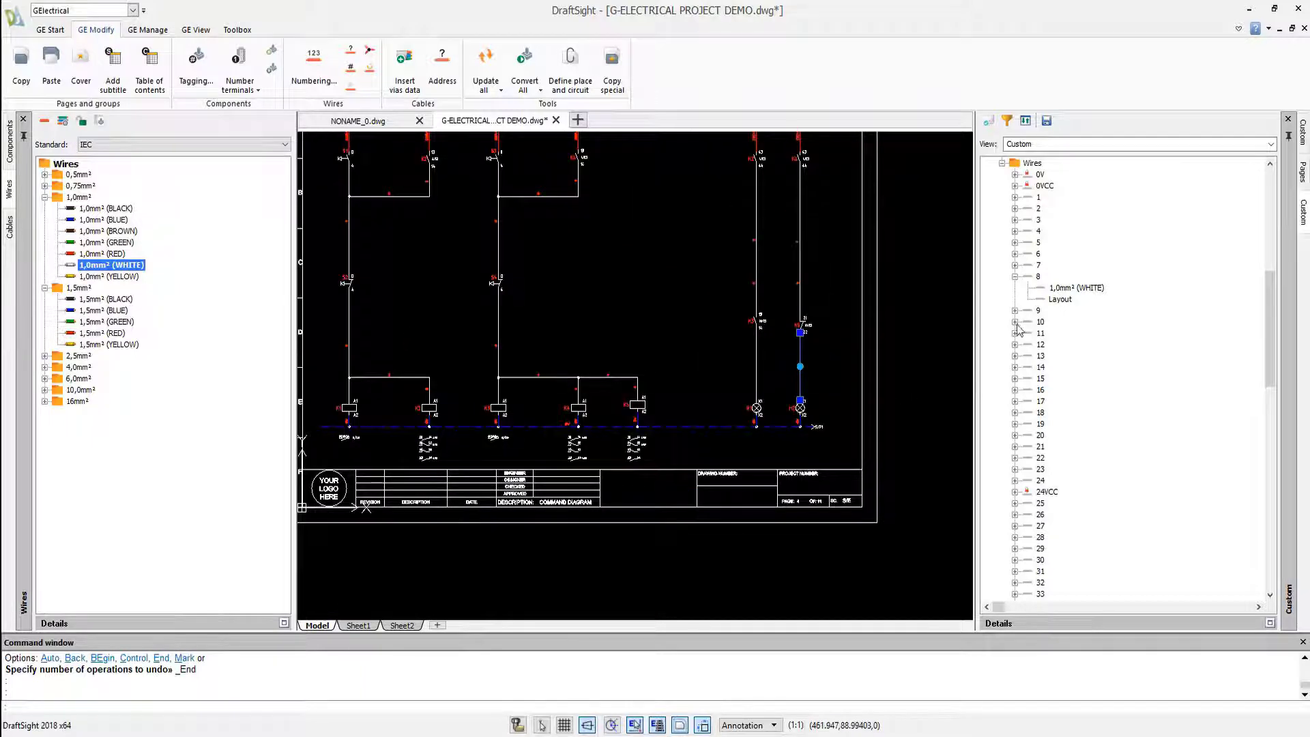
double_click(1072, 333)
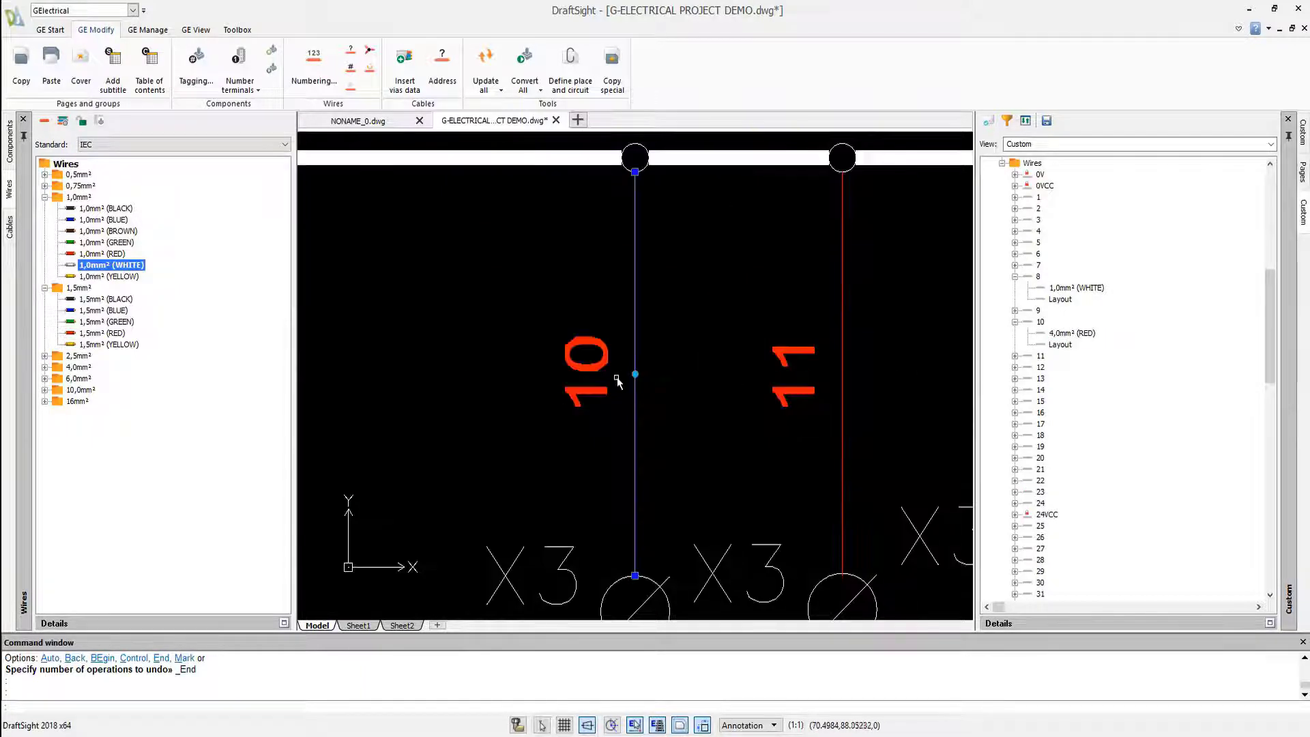
scroll(623, 372, down, 6)
scroll(711, 407, down, 3)
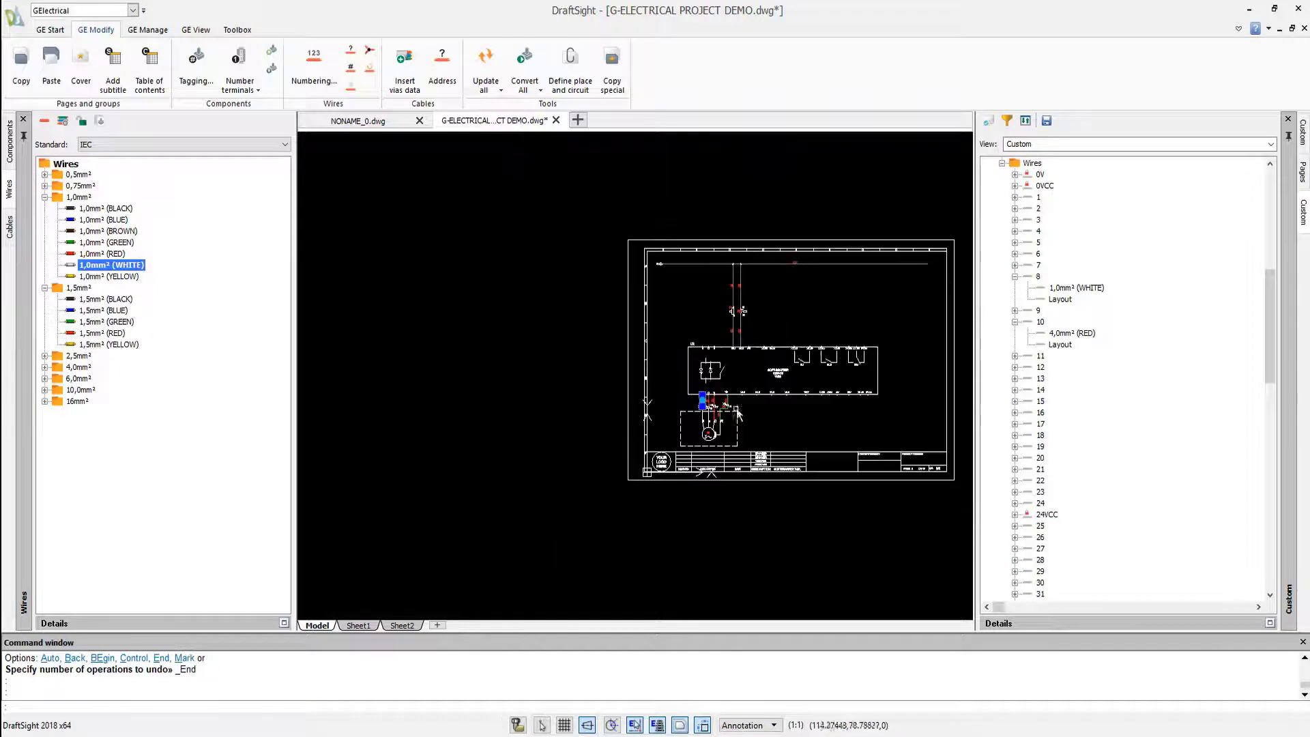
middle_click(814, 408)
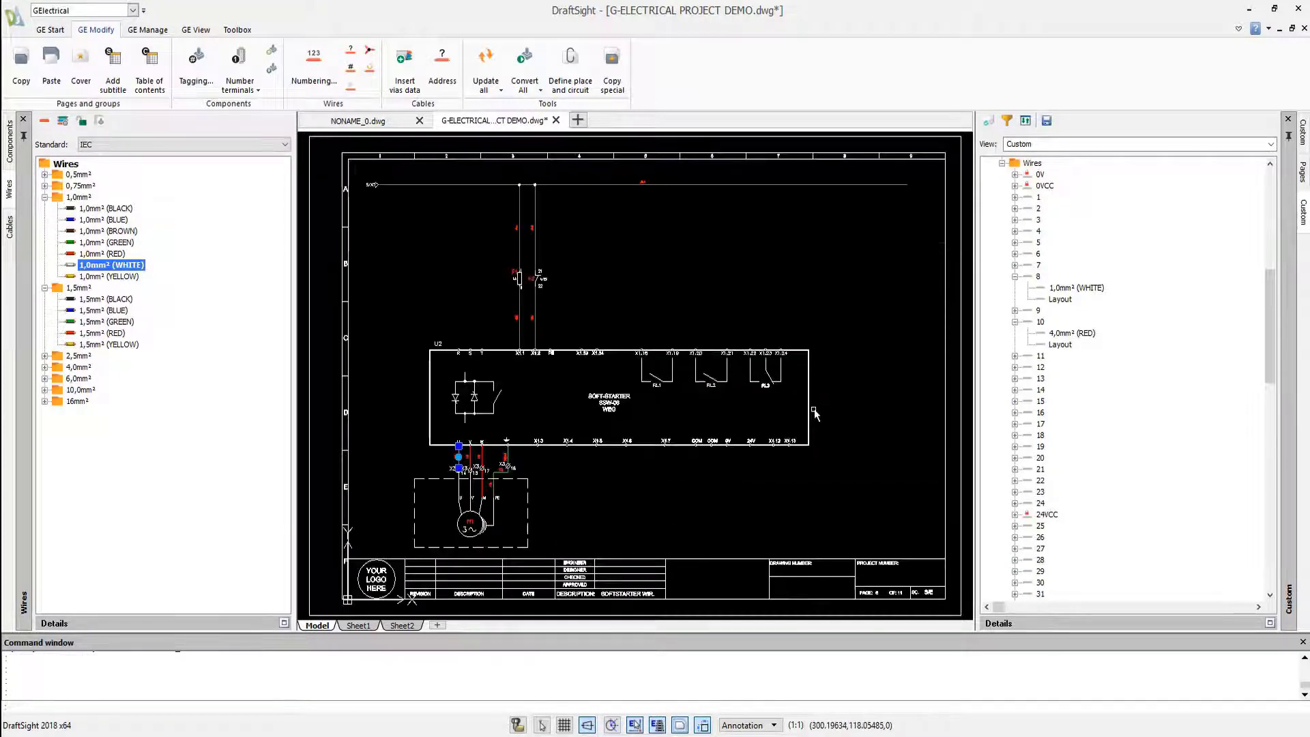
Review wire 10's connections U2:X1.3 and X3:14 without changes, then show the page list
right_click(1041, 321)
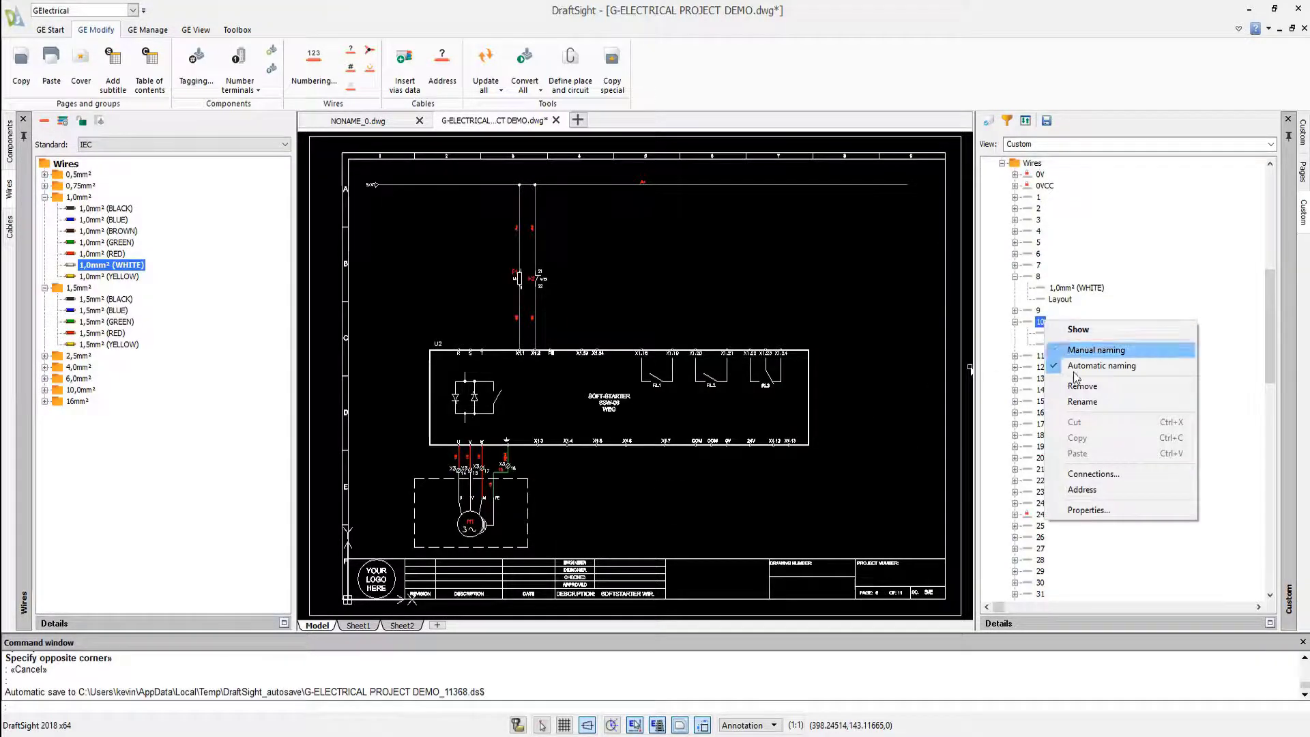
click(1092, 473)
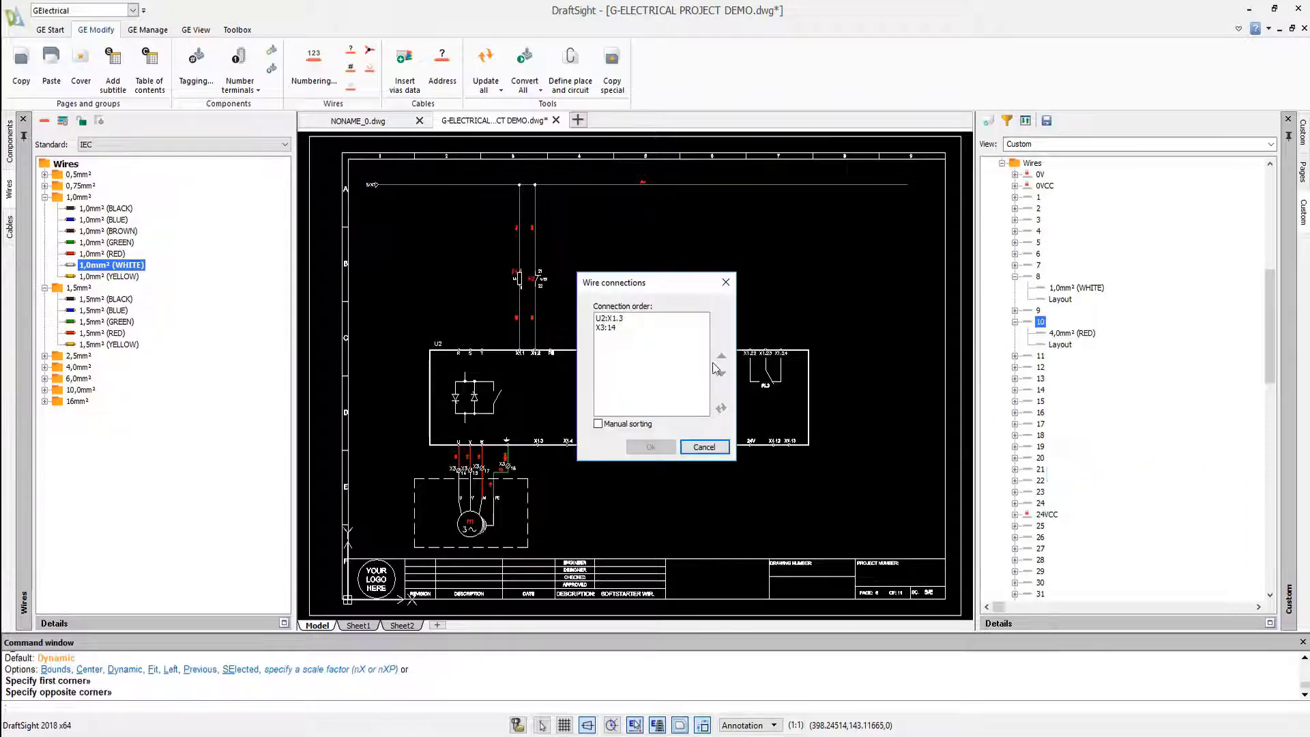
click(619, 321)
click(614, 329)
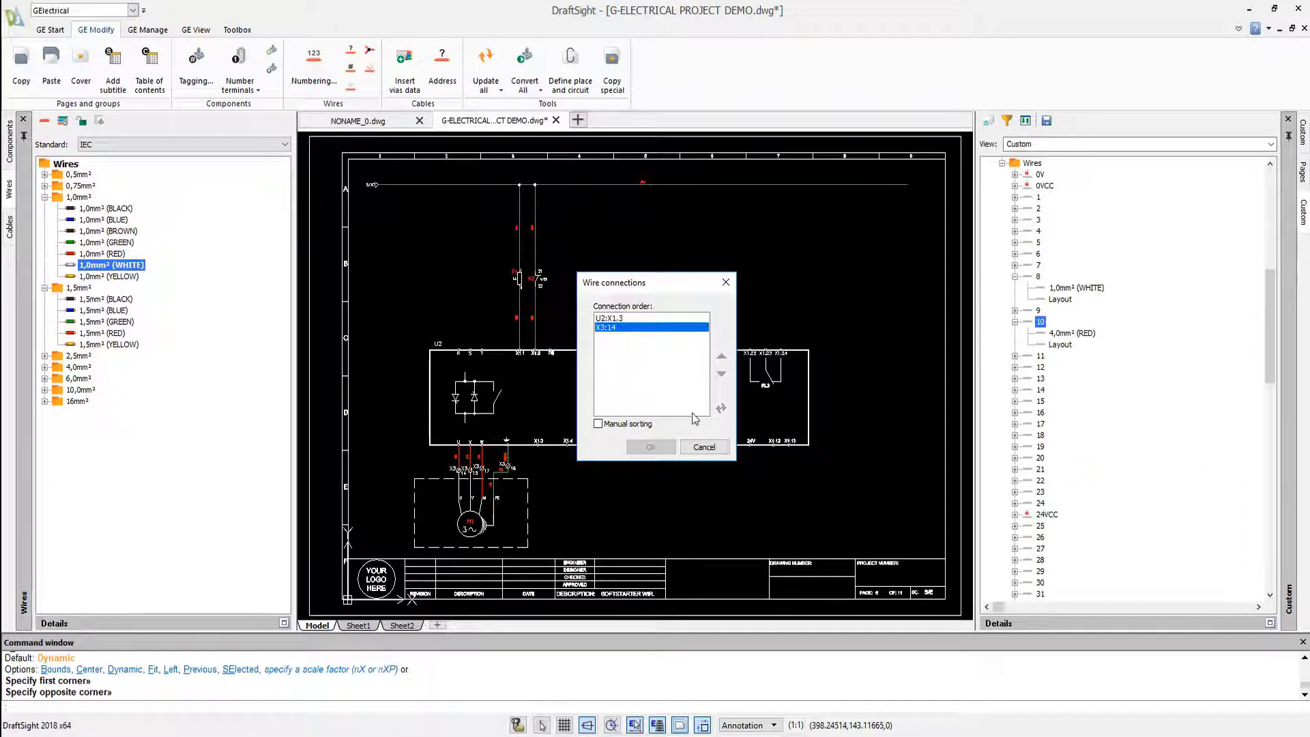
click(704, 447)
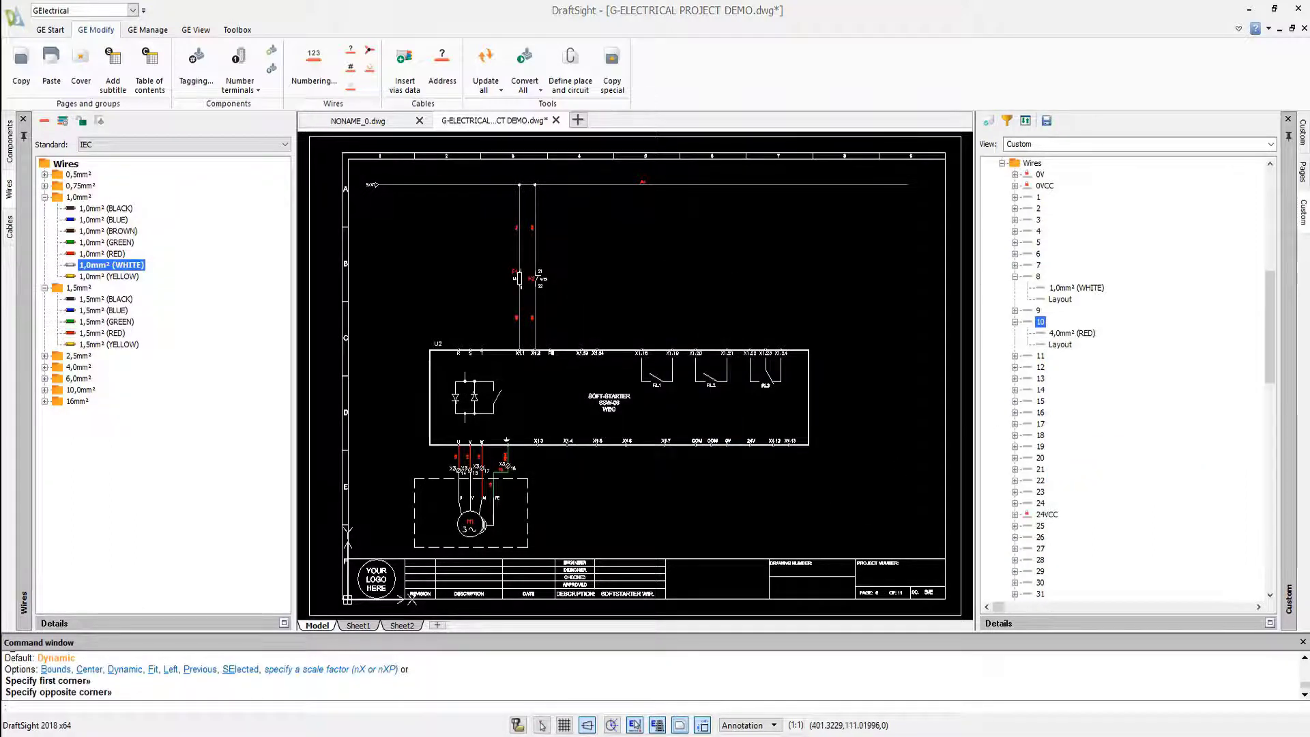
click(1294, 186)
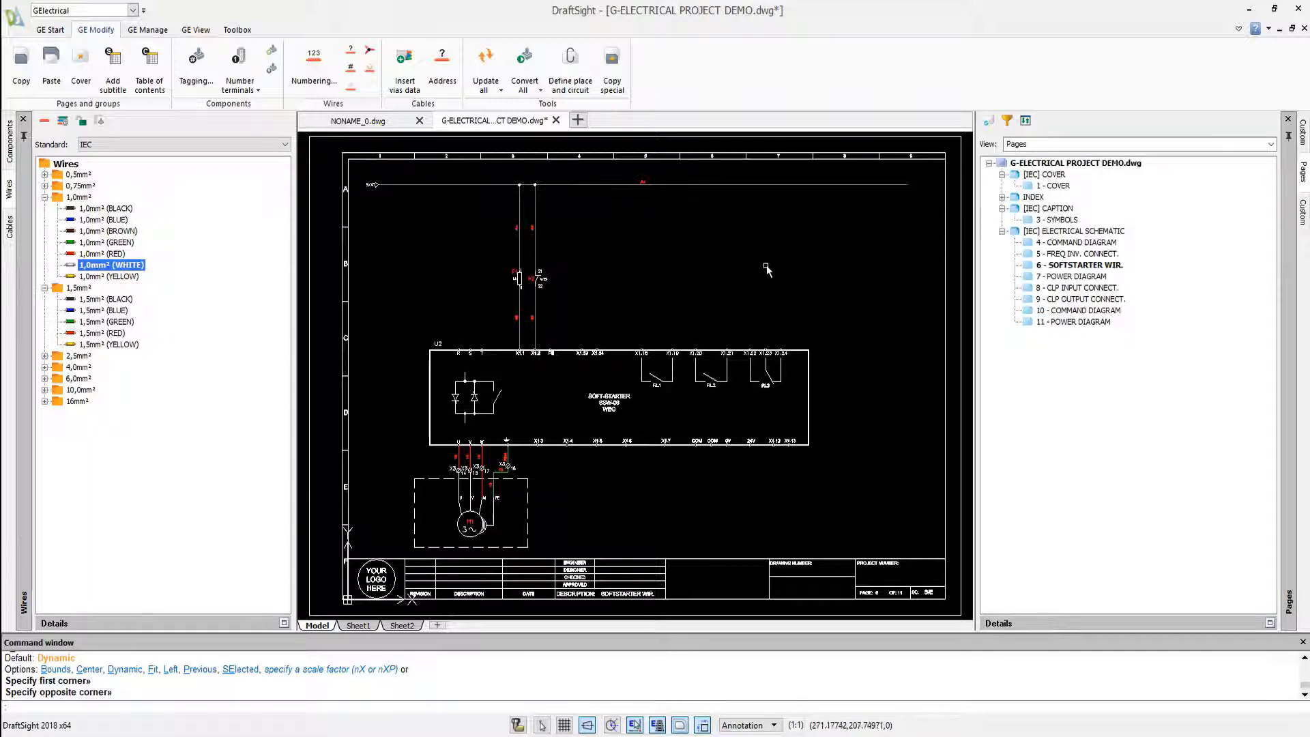
Configure the export's advanced properties: TAG concatenated, DESCRIPTION and MANUFACTURER included
click(50, 30)
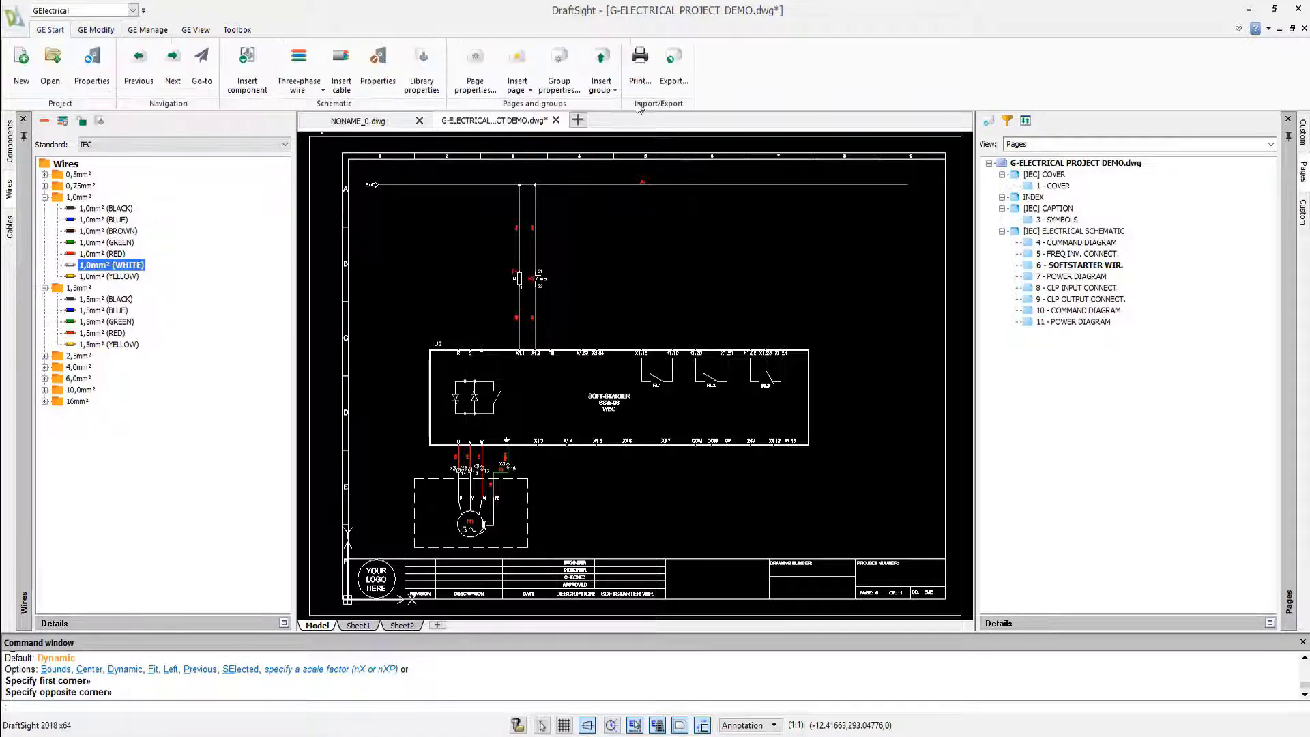
click(678, 79)
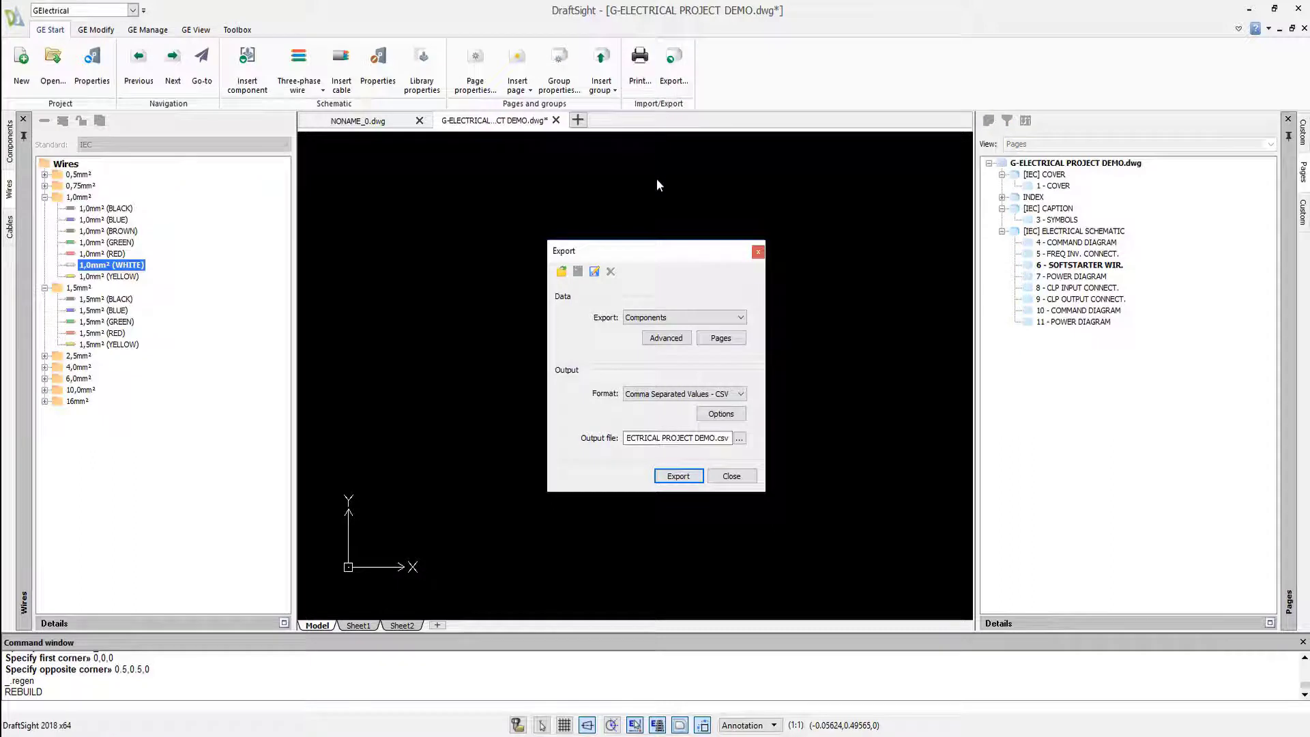
click(666, 337)
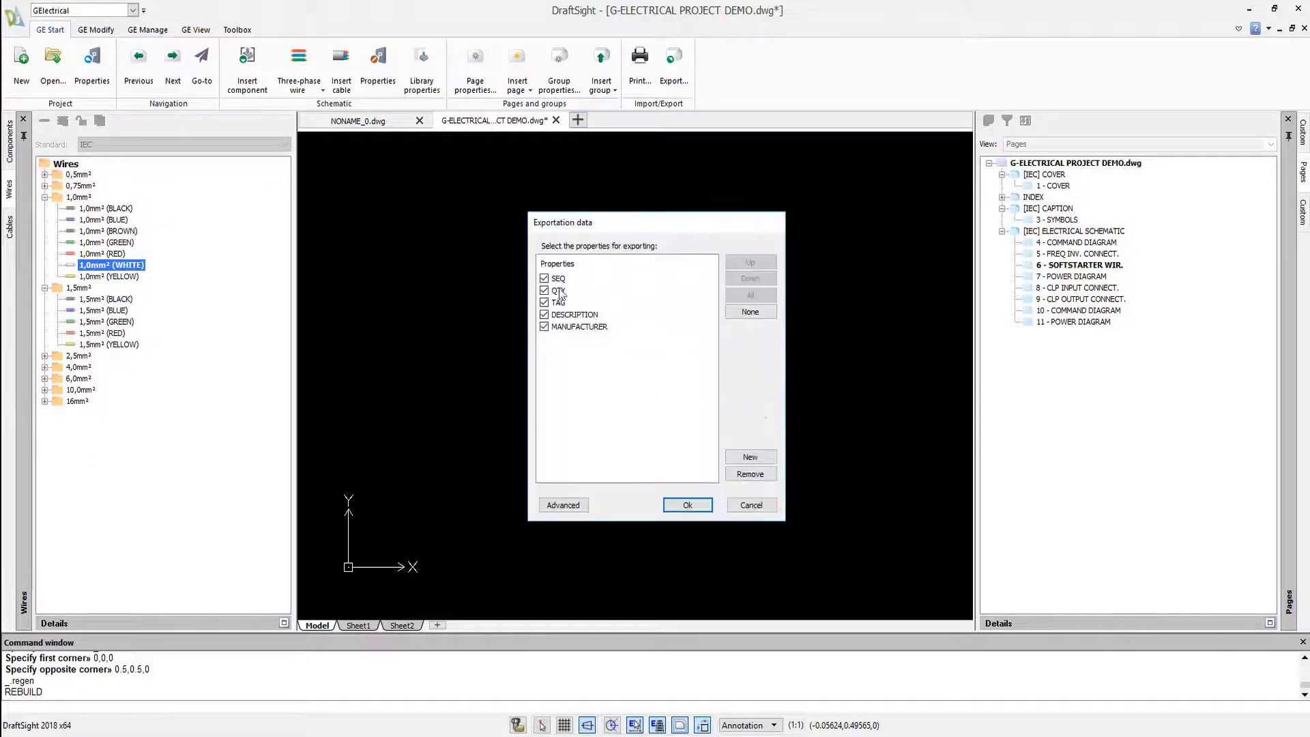
double_click(565, 305)
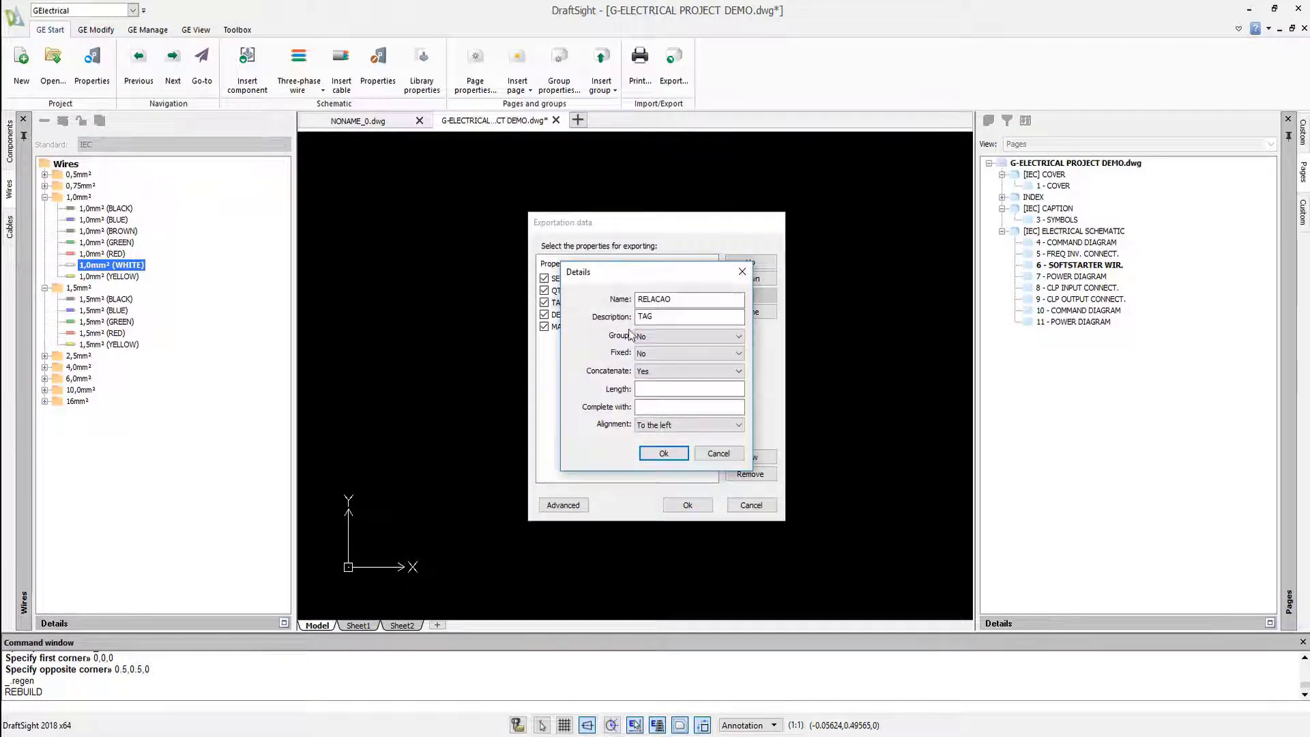
click(666, 370)
click(668, 391)
click(678, 455)
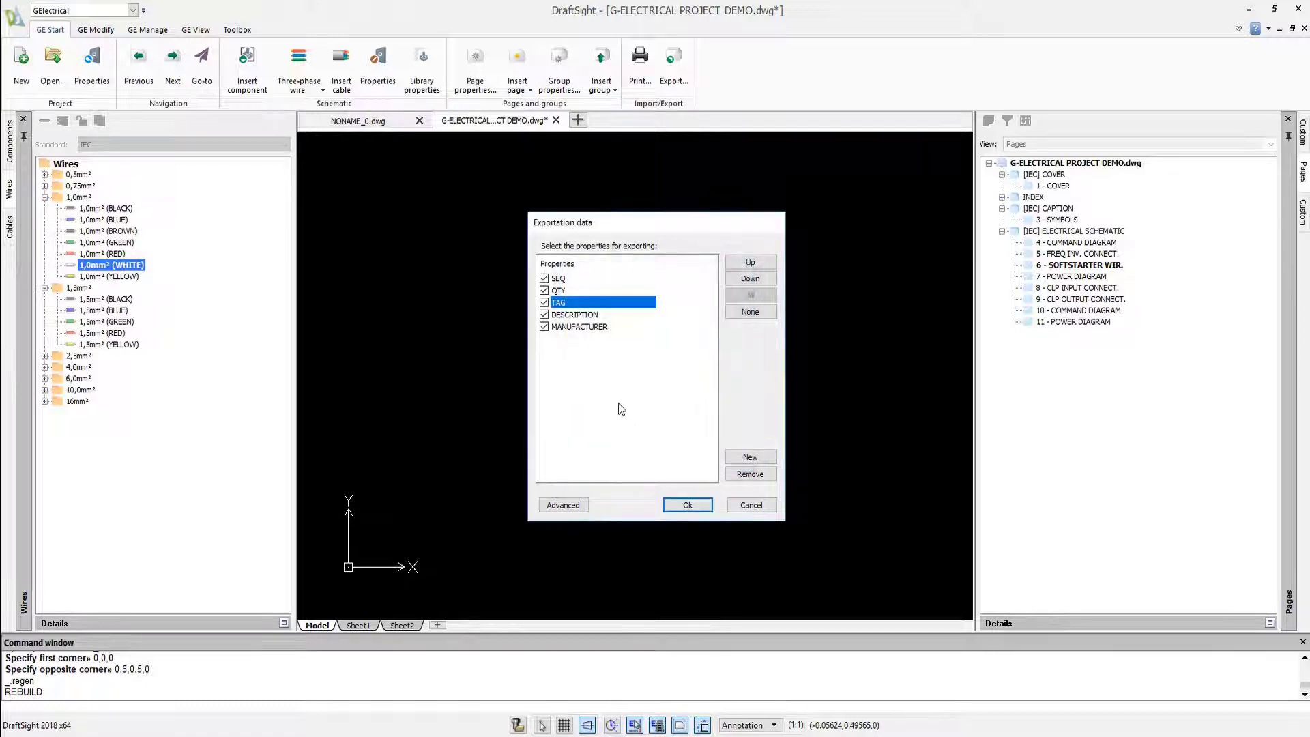
double_click(585, 317)
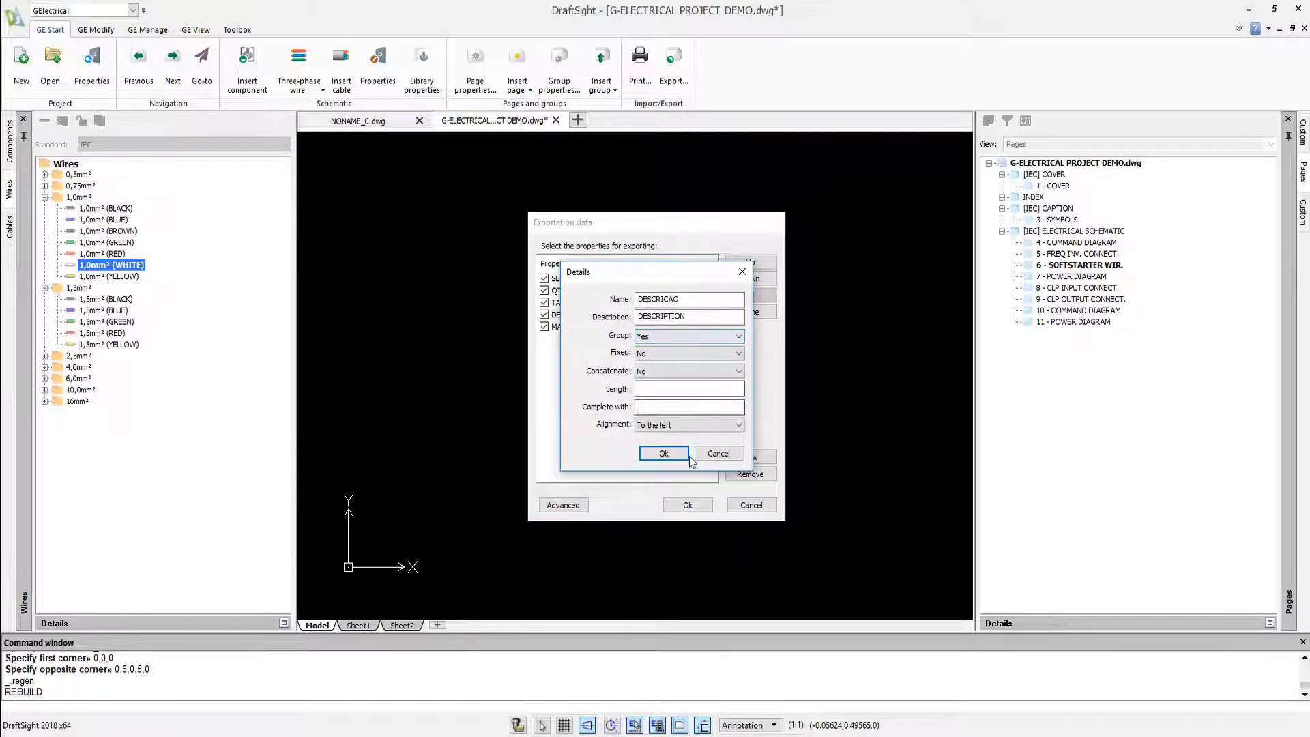
click(688, 455)
click(597, 327)
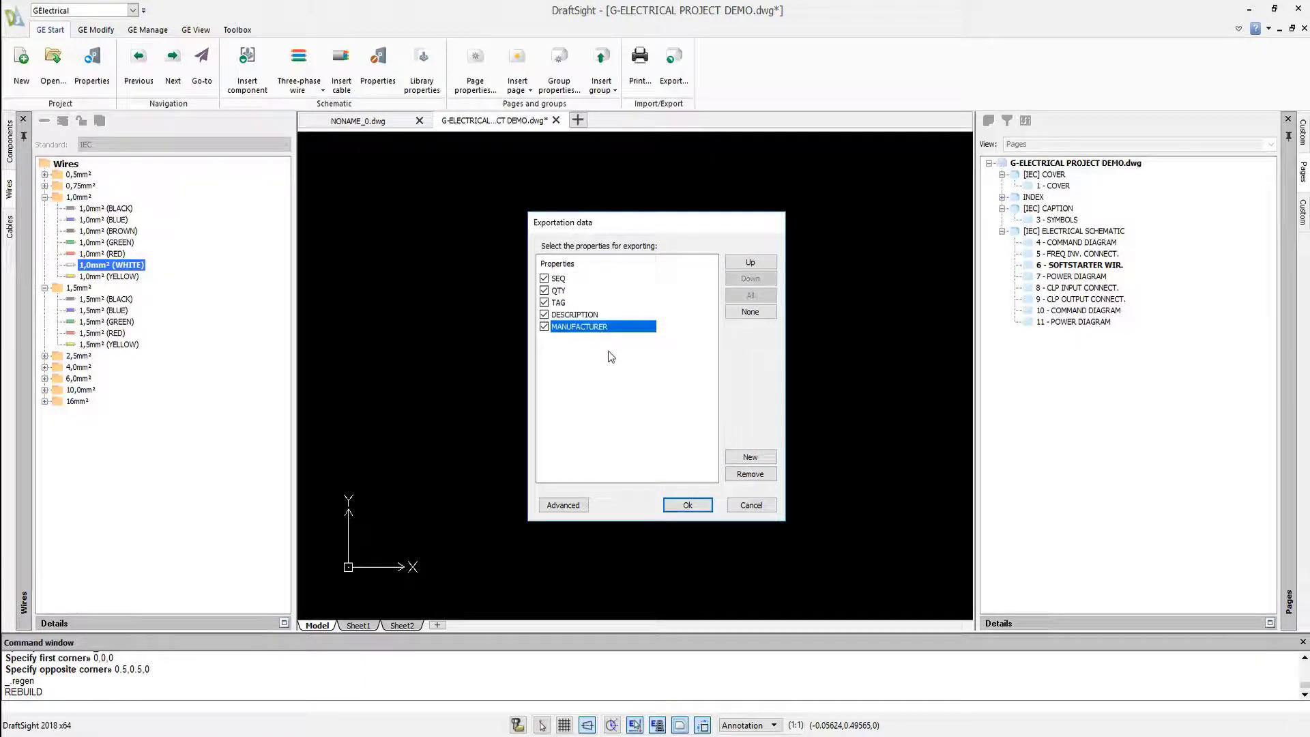
click(687, 505)
Save the output CSV to the Desktop and export the component report
click(739, 438)
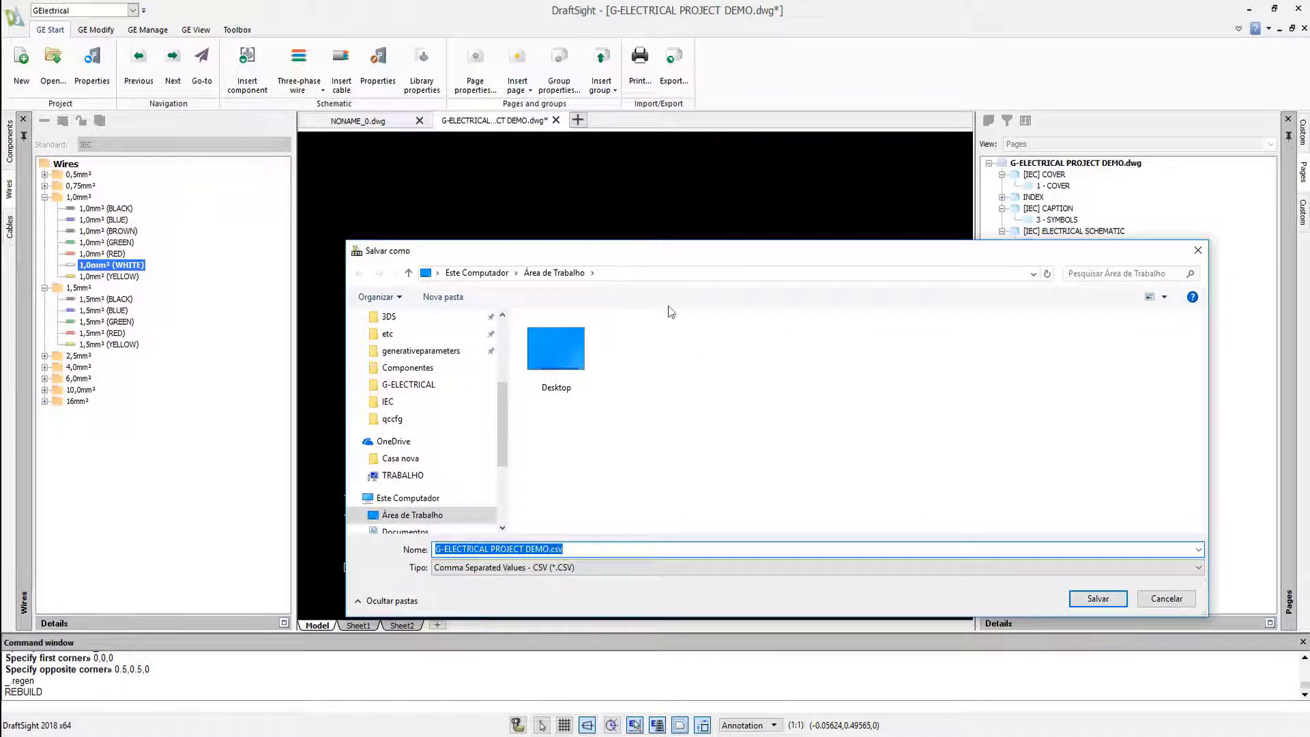
click(1100, 599)
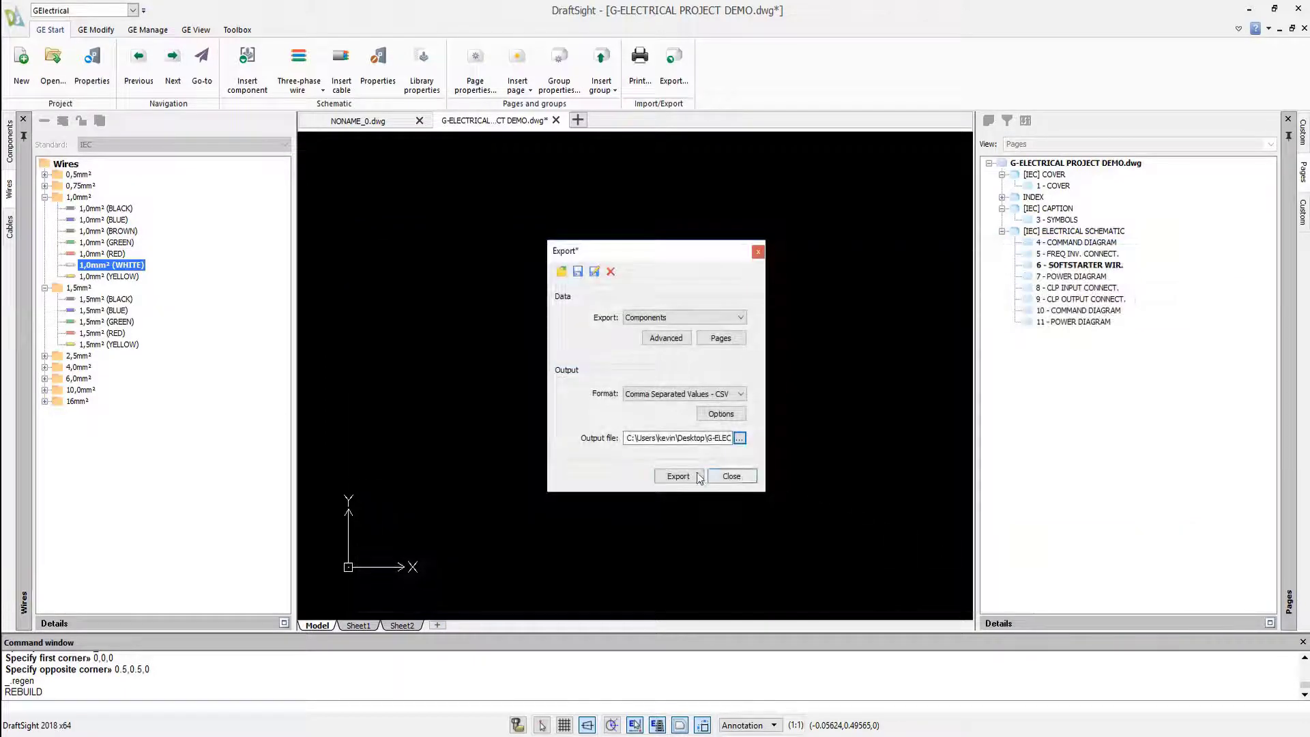
click(696, 476)
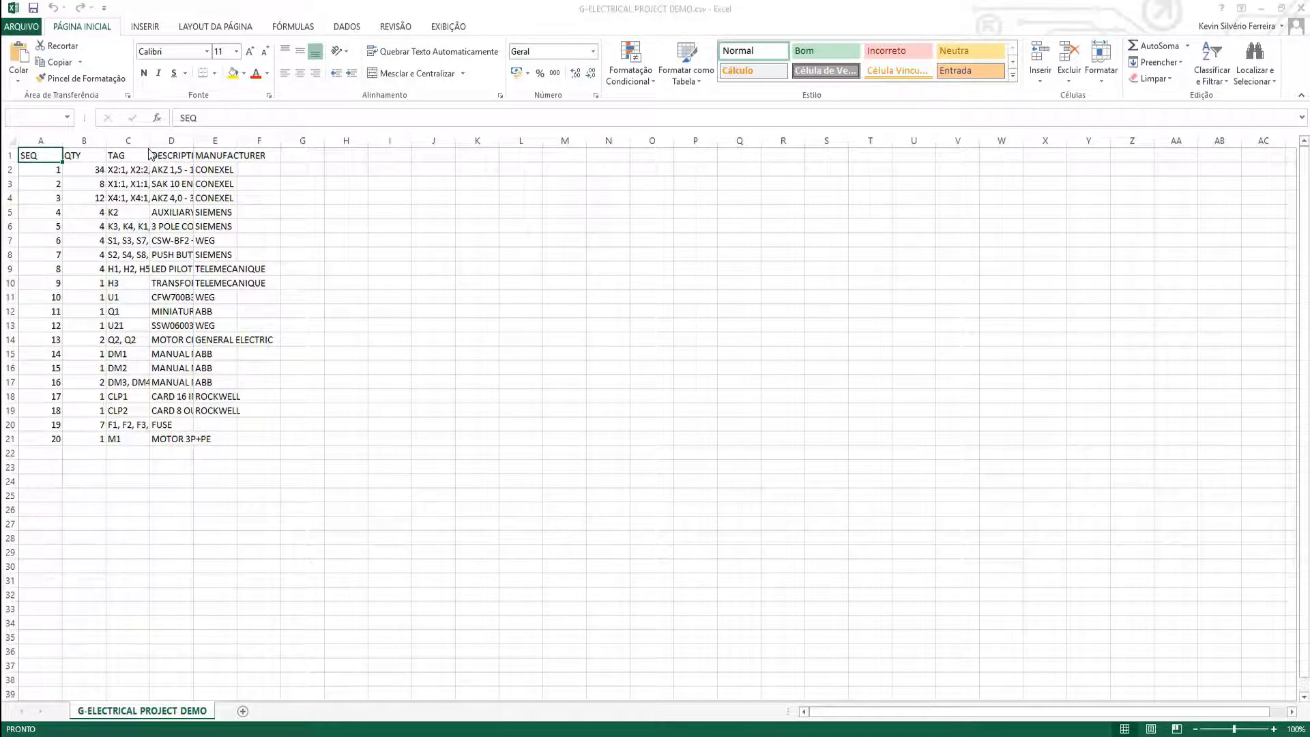
Auto-fit columns B, C and D to their contents, then narrow column C
double_click(106, 141)
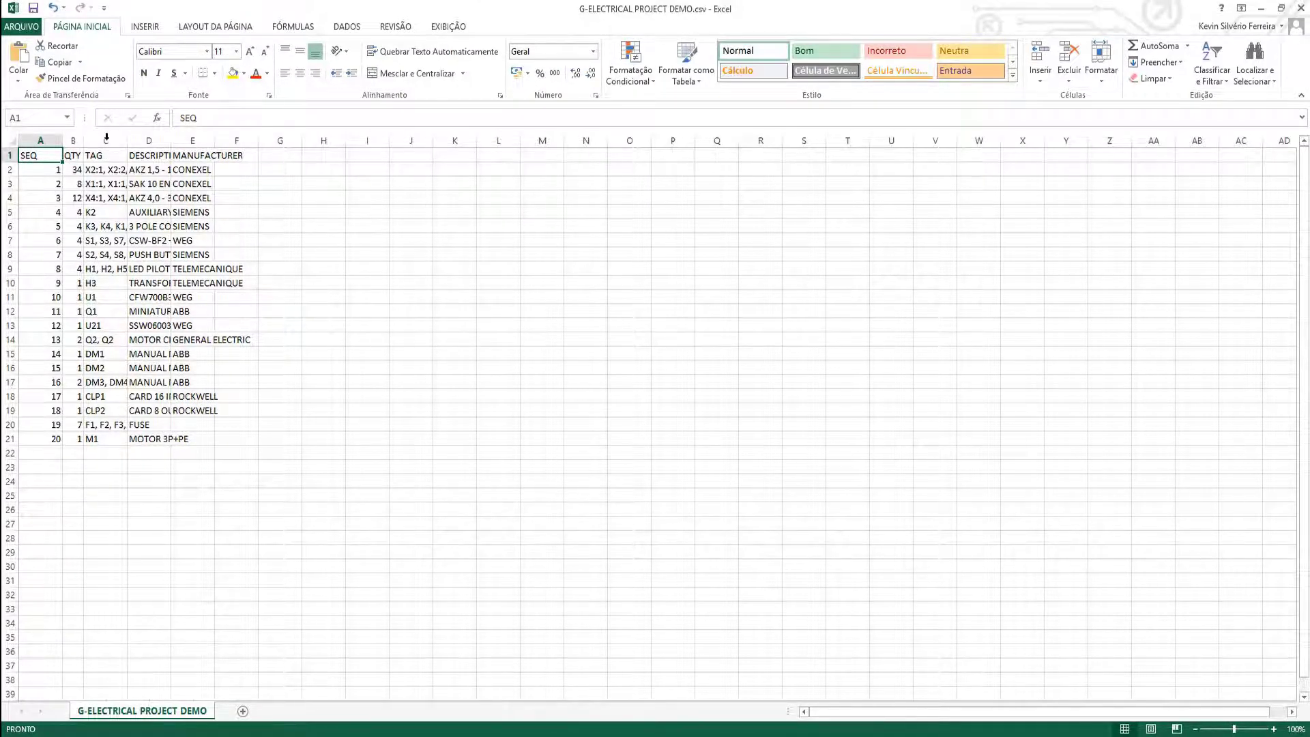
double_click(129, 146)
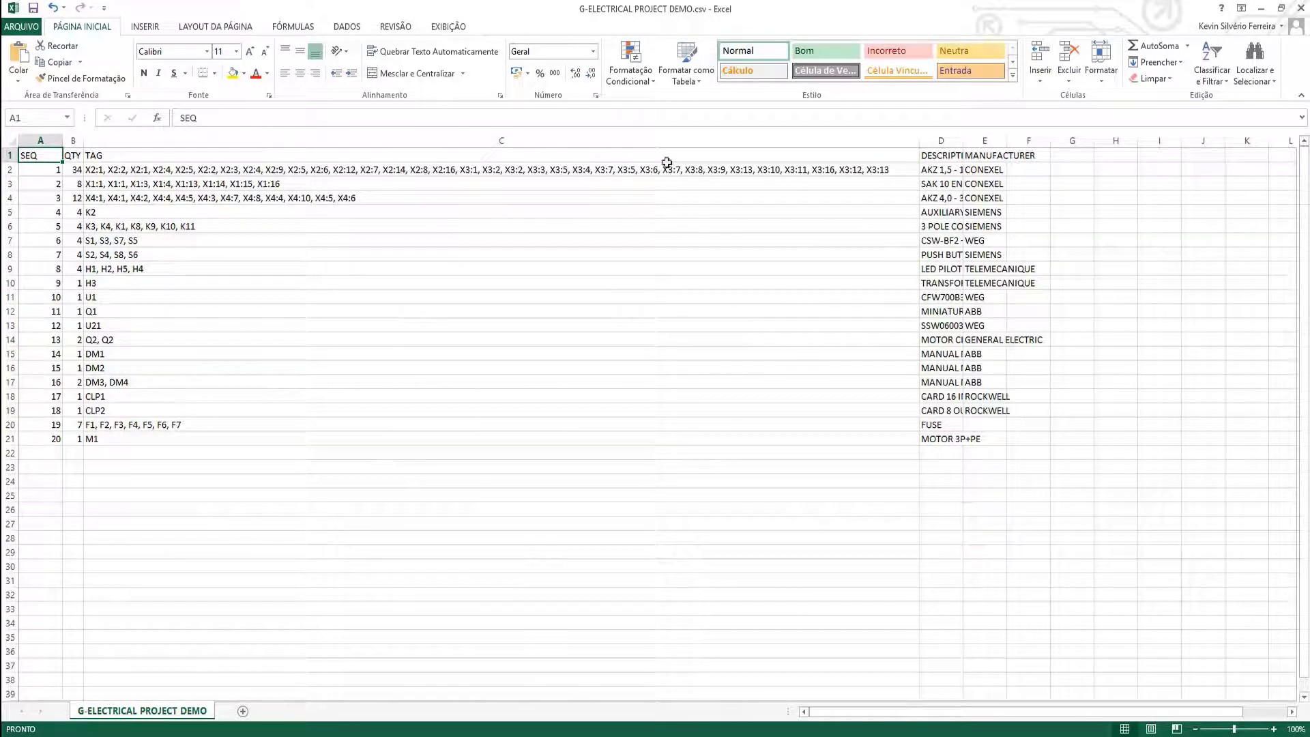
double_click(963, 145)
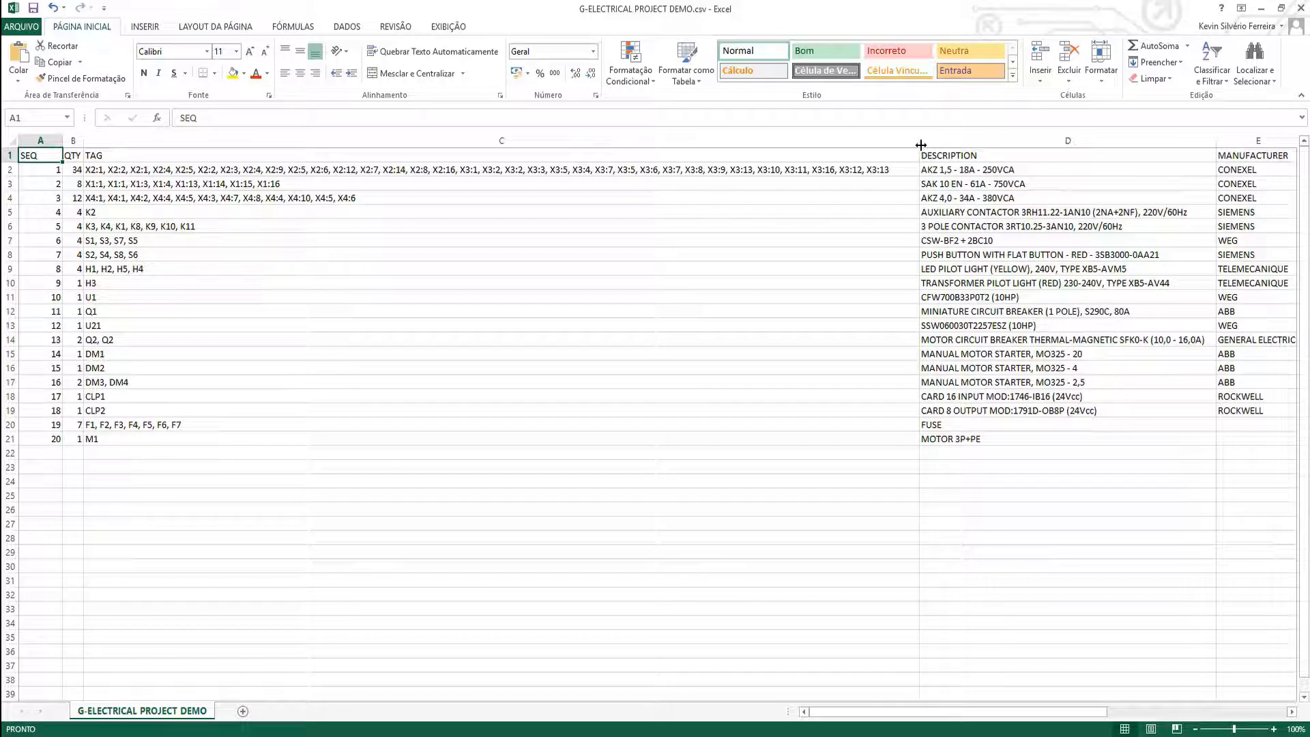
drag(919, 141, 718, 170)
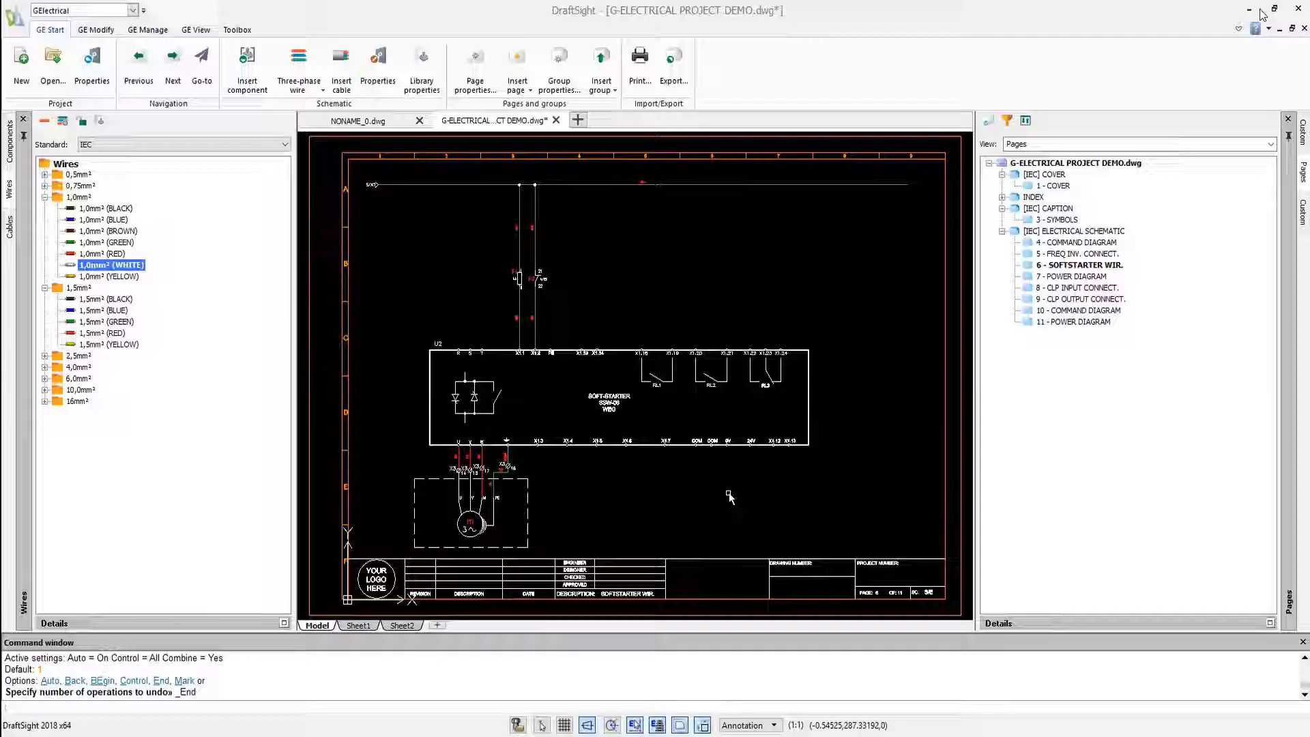
Minimize Excel and open page 11 - POWER DIAGRAM, passing through page 8
click(1261, 9)
double_click(1096, 287)
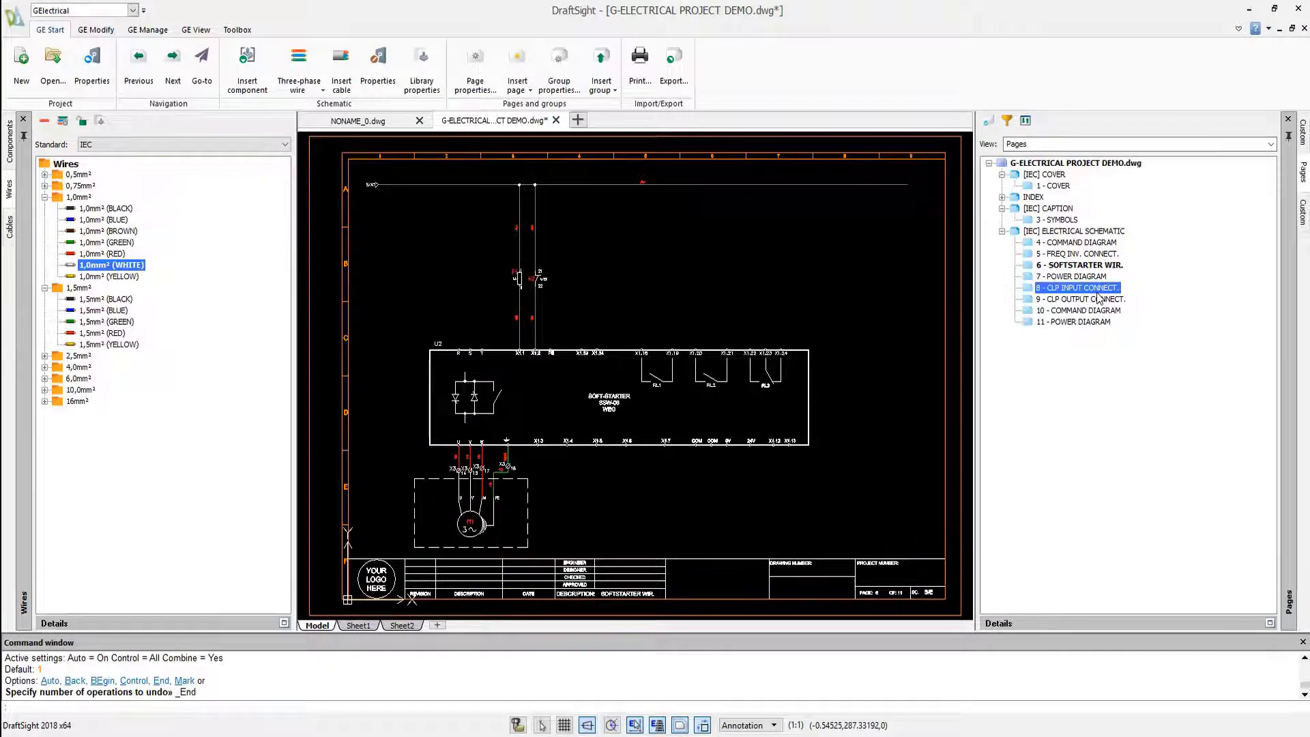
double_click(1042, 321)
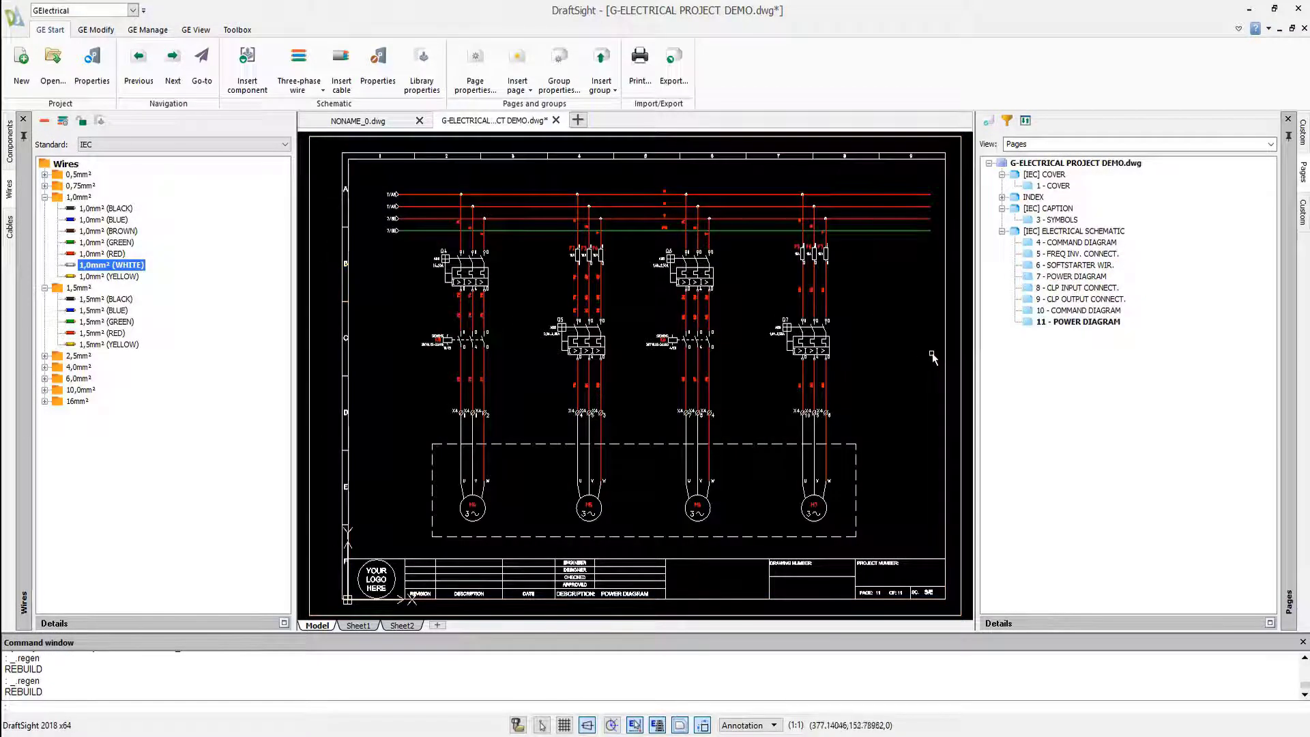